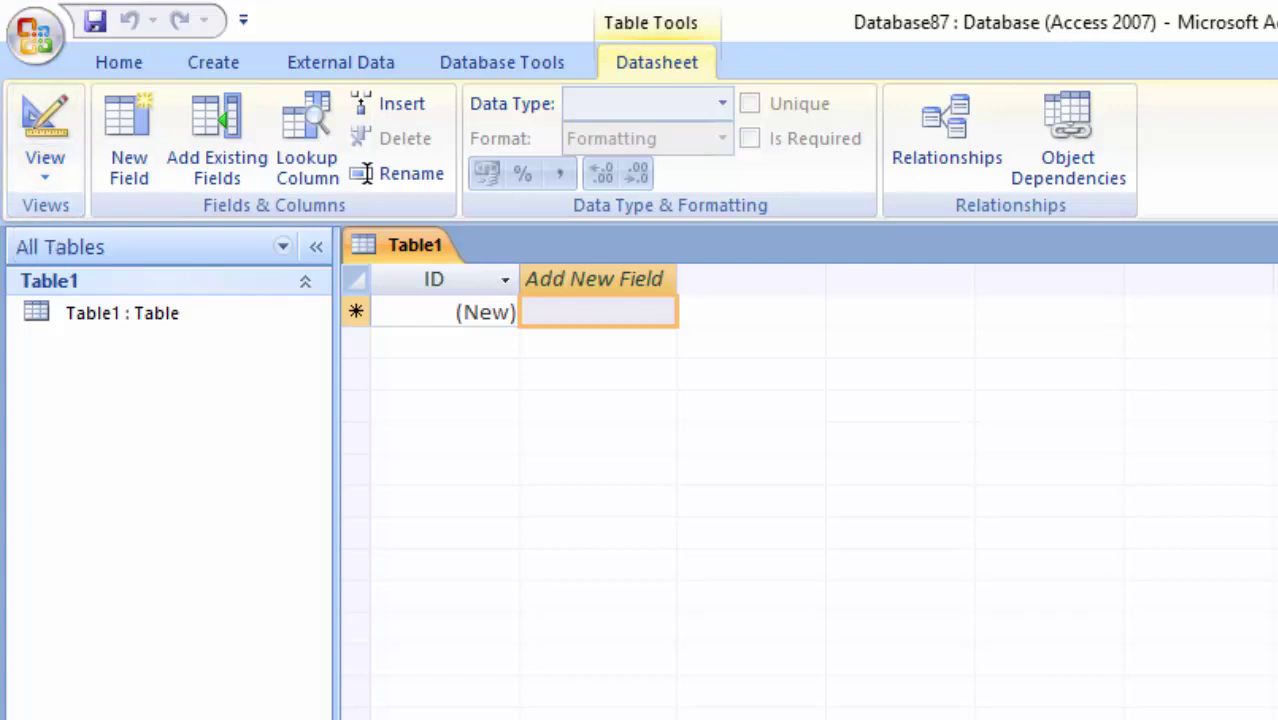
# - Switch Table1 to Design View, saving it under the name Shop
pyautogui.click(45, 170)
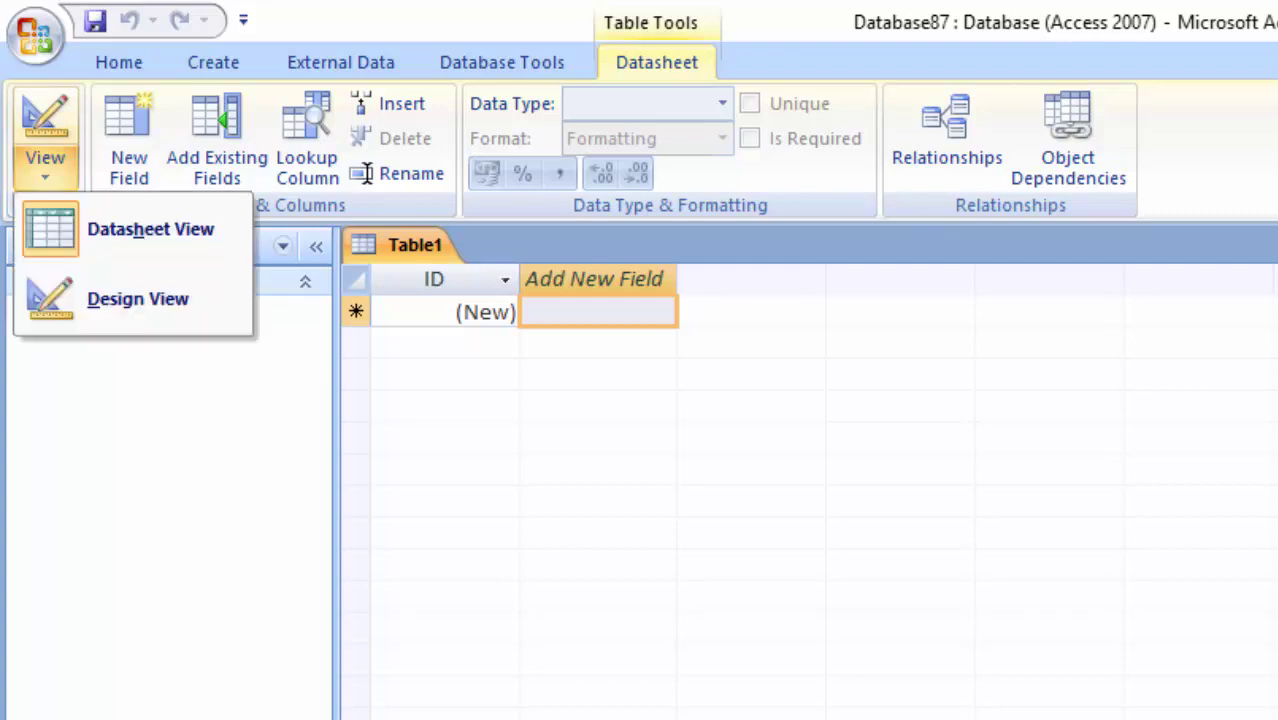
pyautogui.click(137, 298)
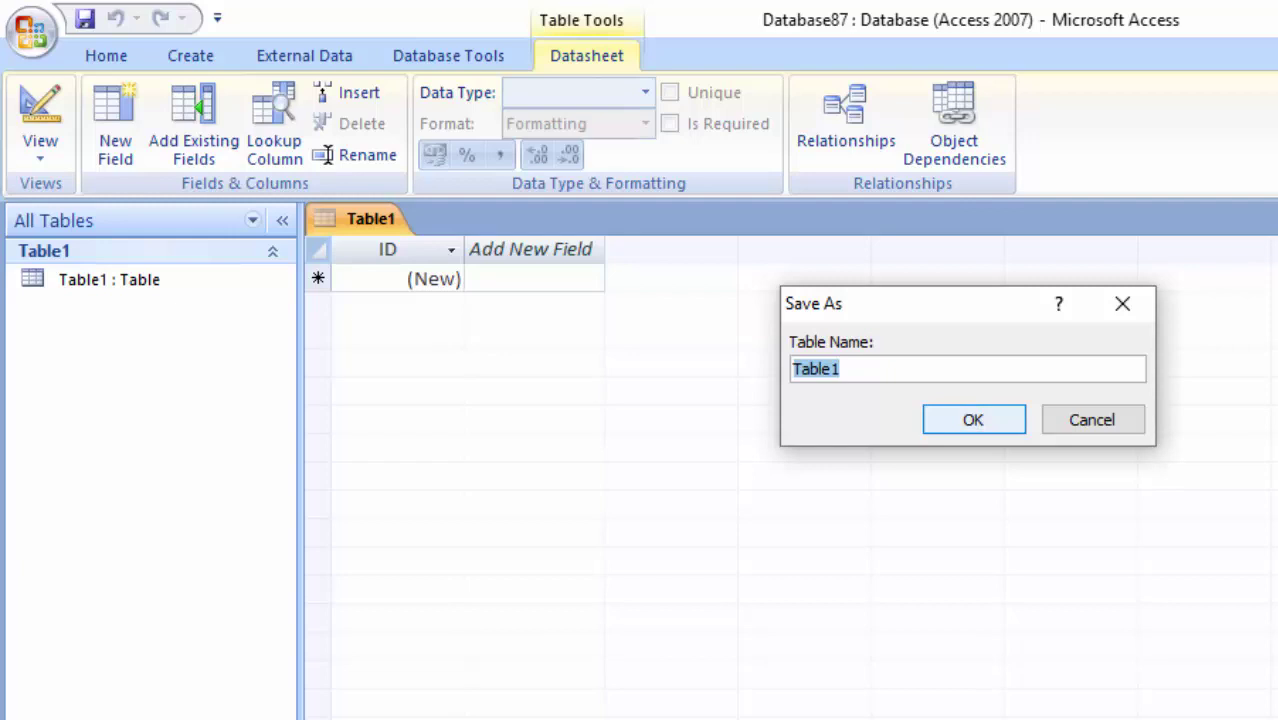
pyautogui.press('BackSpace')
pyautogui.write('S')
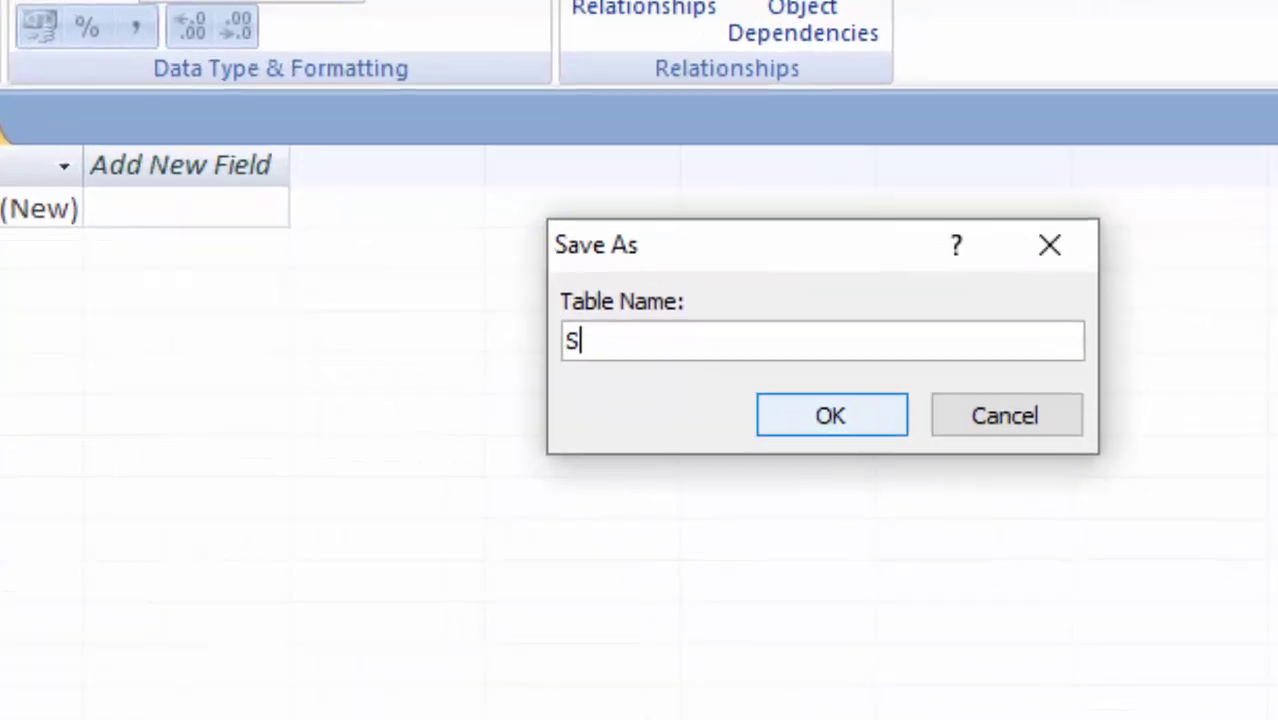
pyautogui.write('hop')
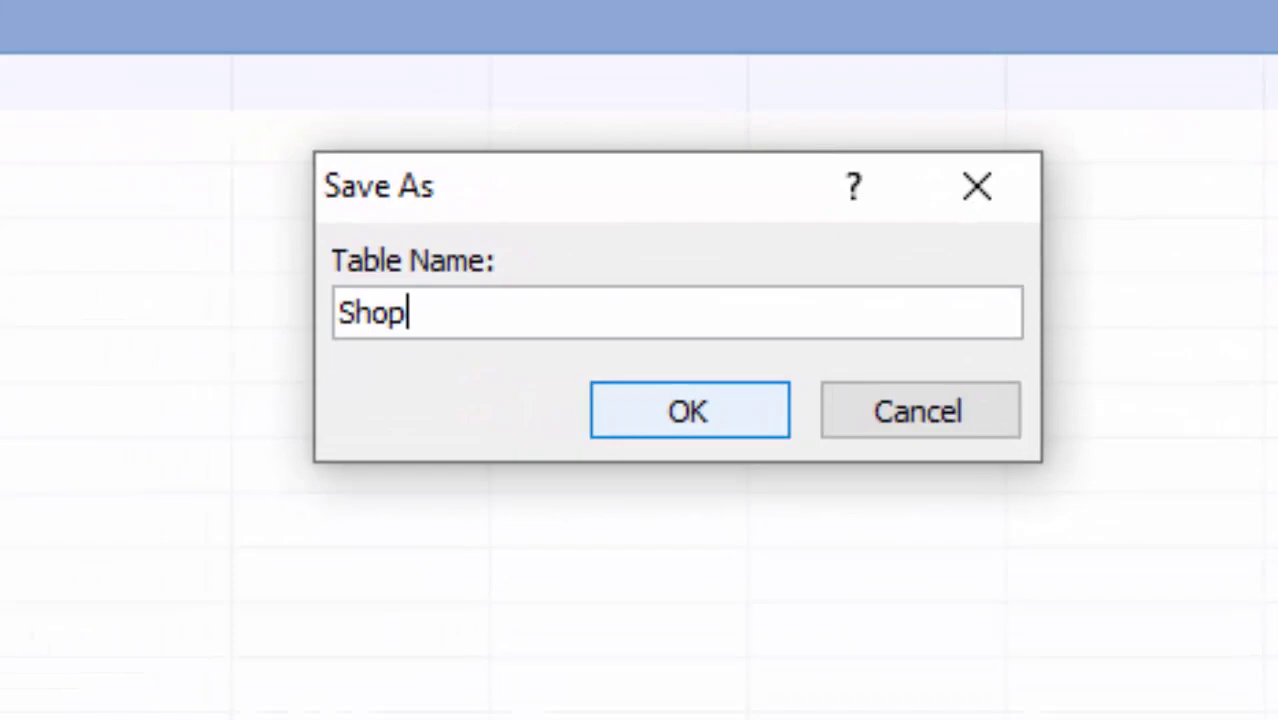
pyautogui.press('Return')
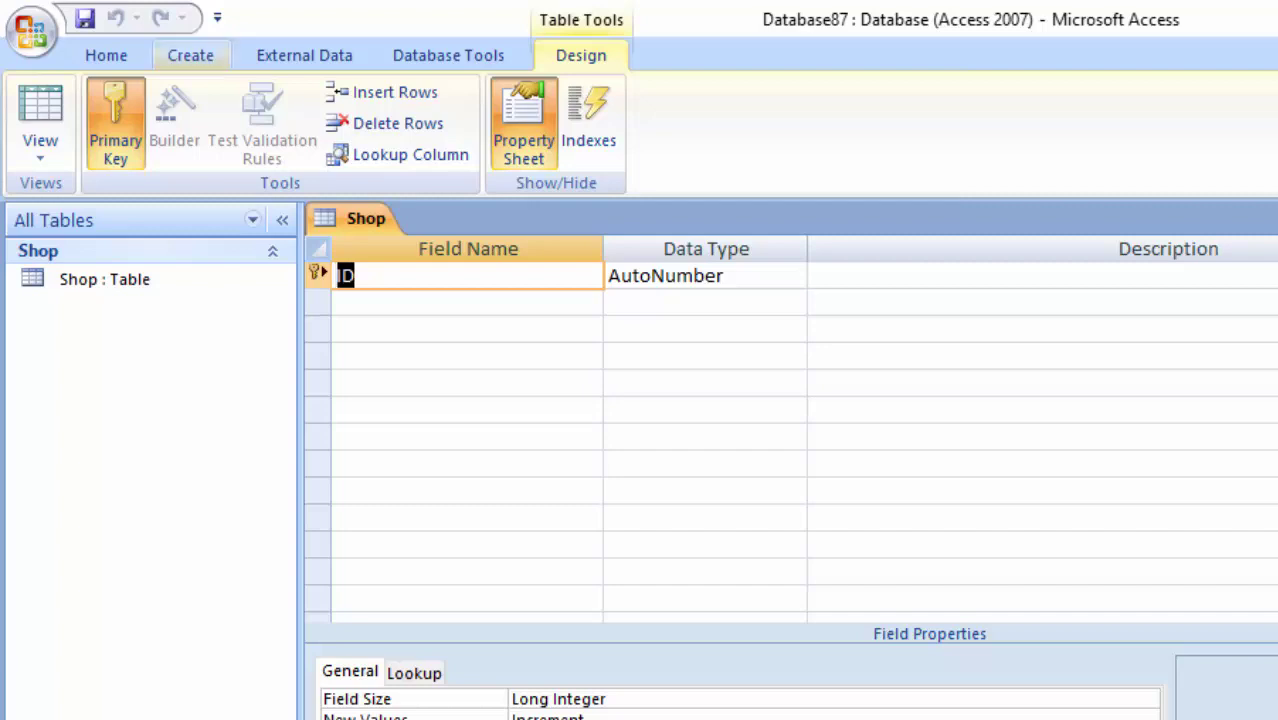
# - Rename the ID field to Product Id and add a Product name field of type Text
pyautogui.click(190, 55)
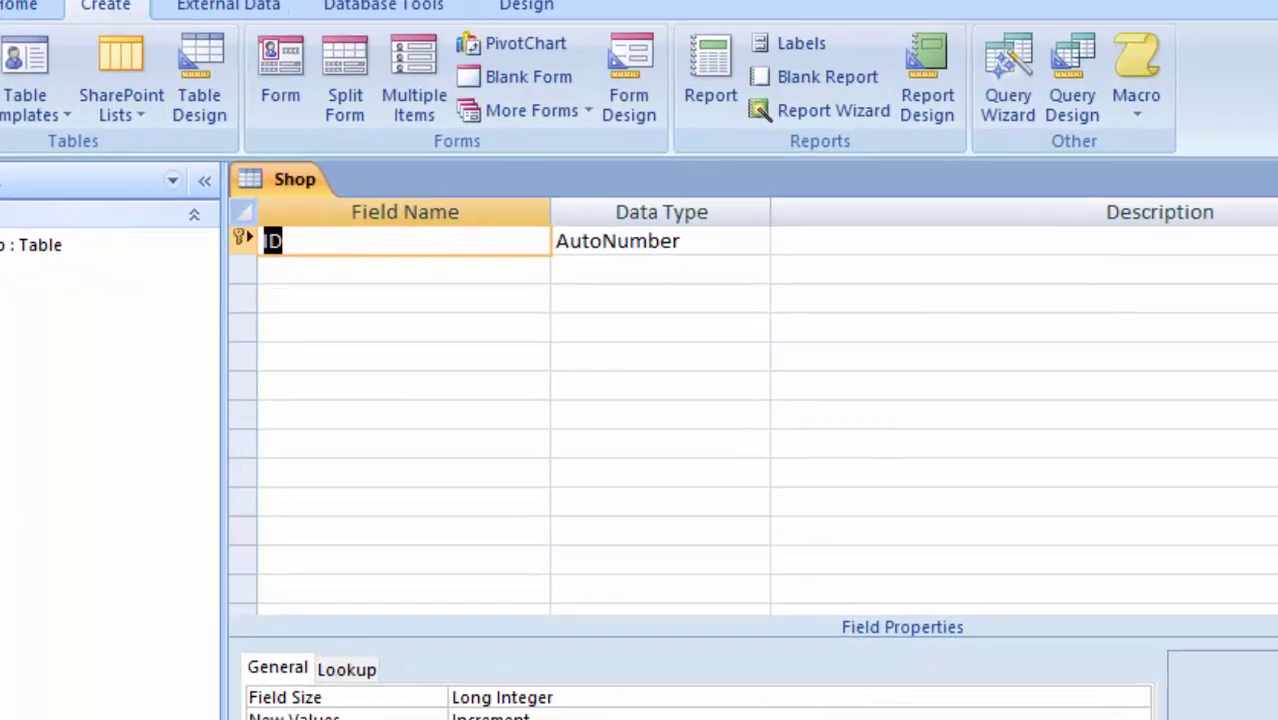
pyautogui.press('BackSpace')
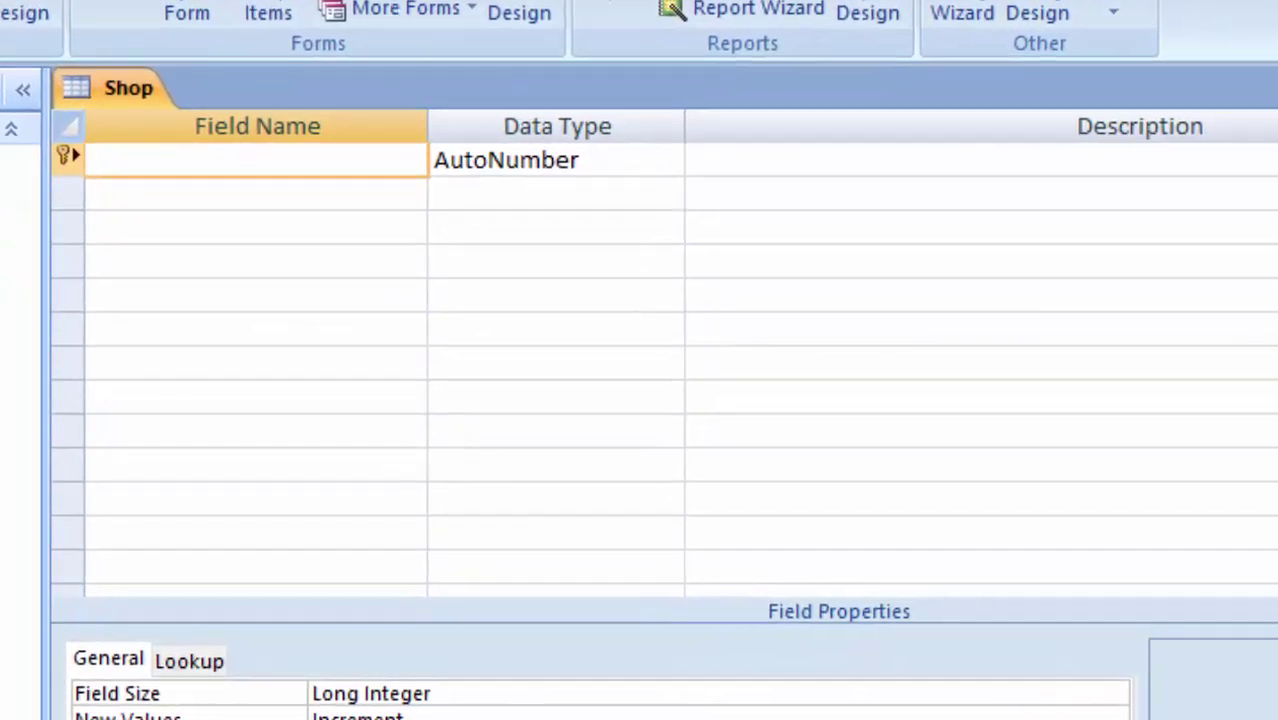
pyautogui.write('Pr')
pyautogui.write('oduct')
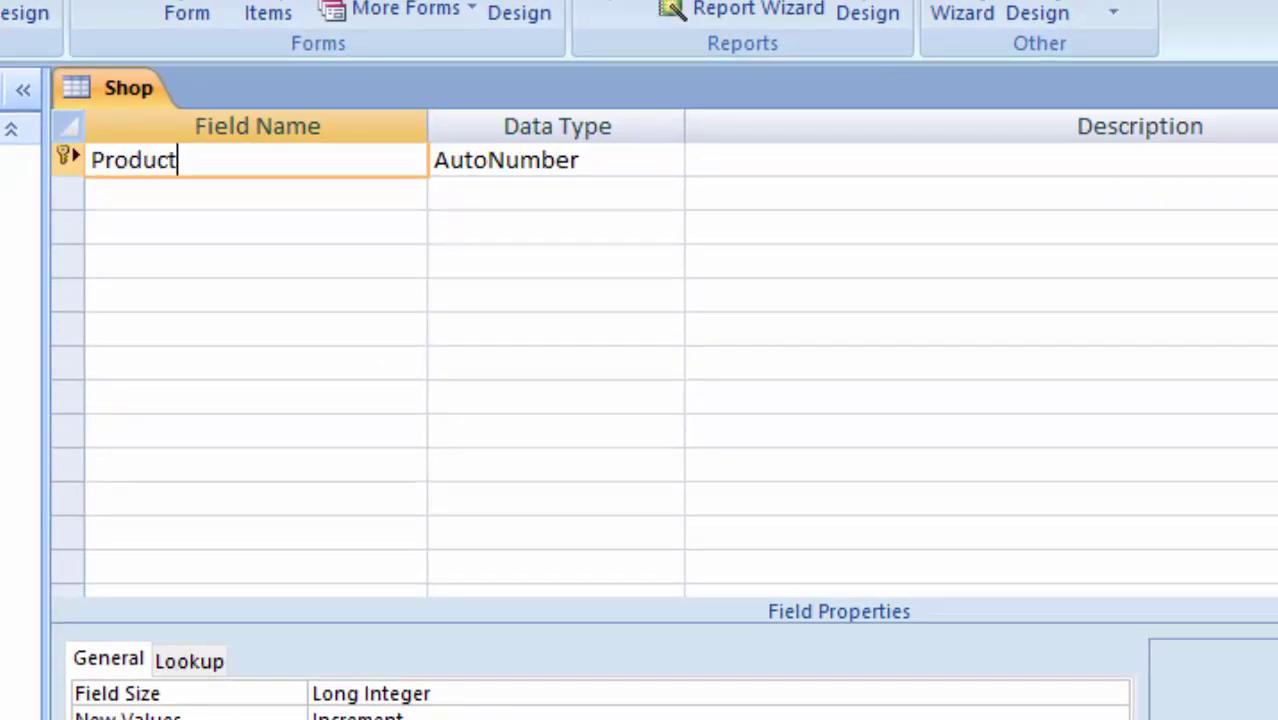
pyautogui.write(' Id')
pyautogui.click(256, 193)
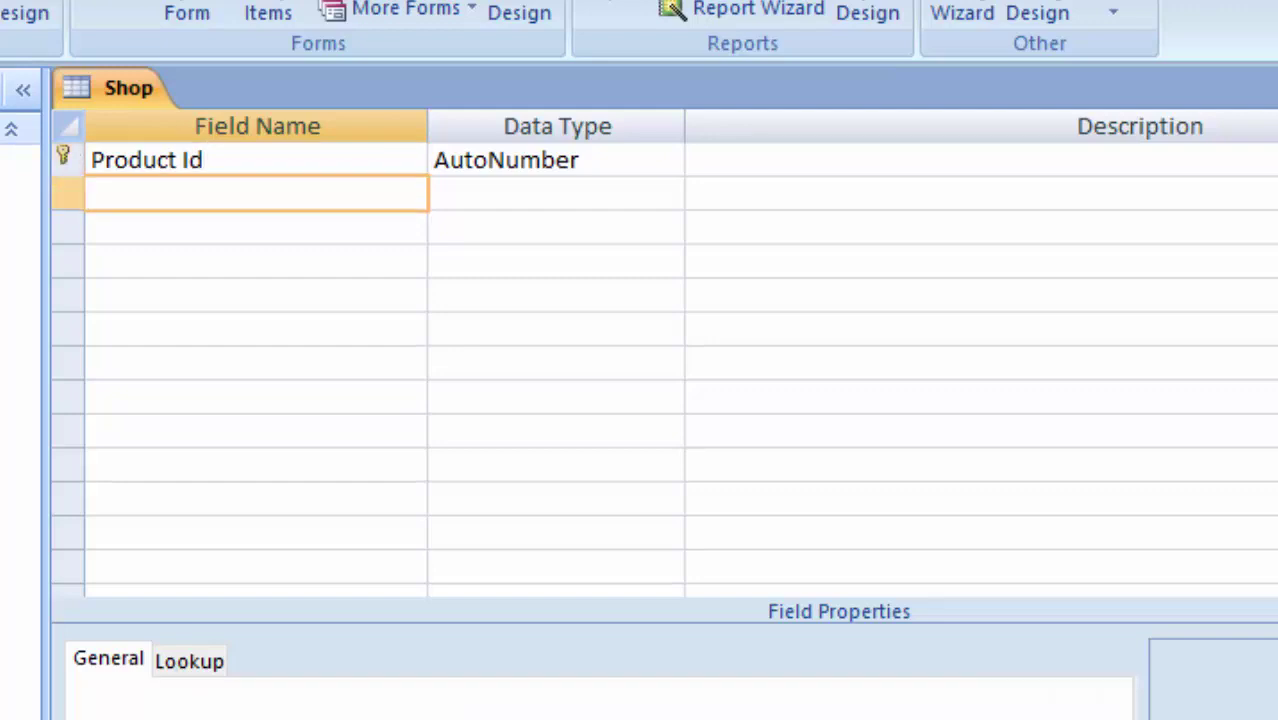
pyautogui.write('Pr')
pyautogui.write('oduct ')
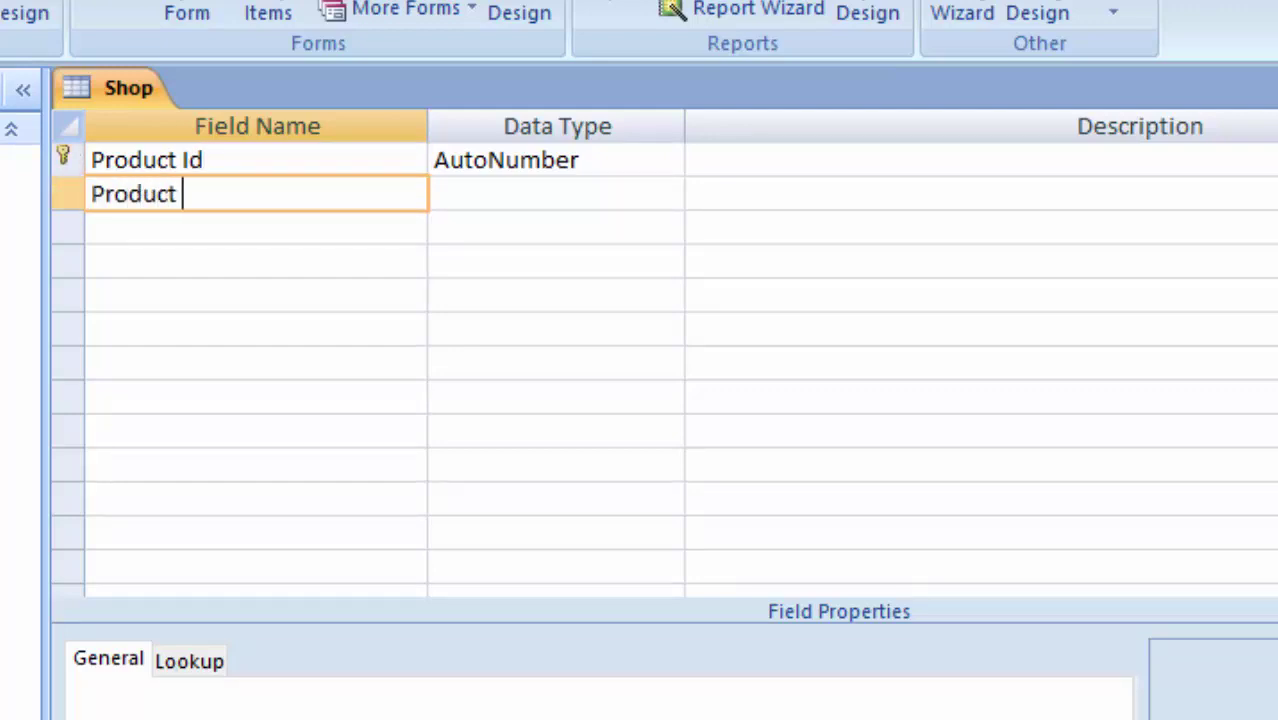
pyautogui.write('name')
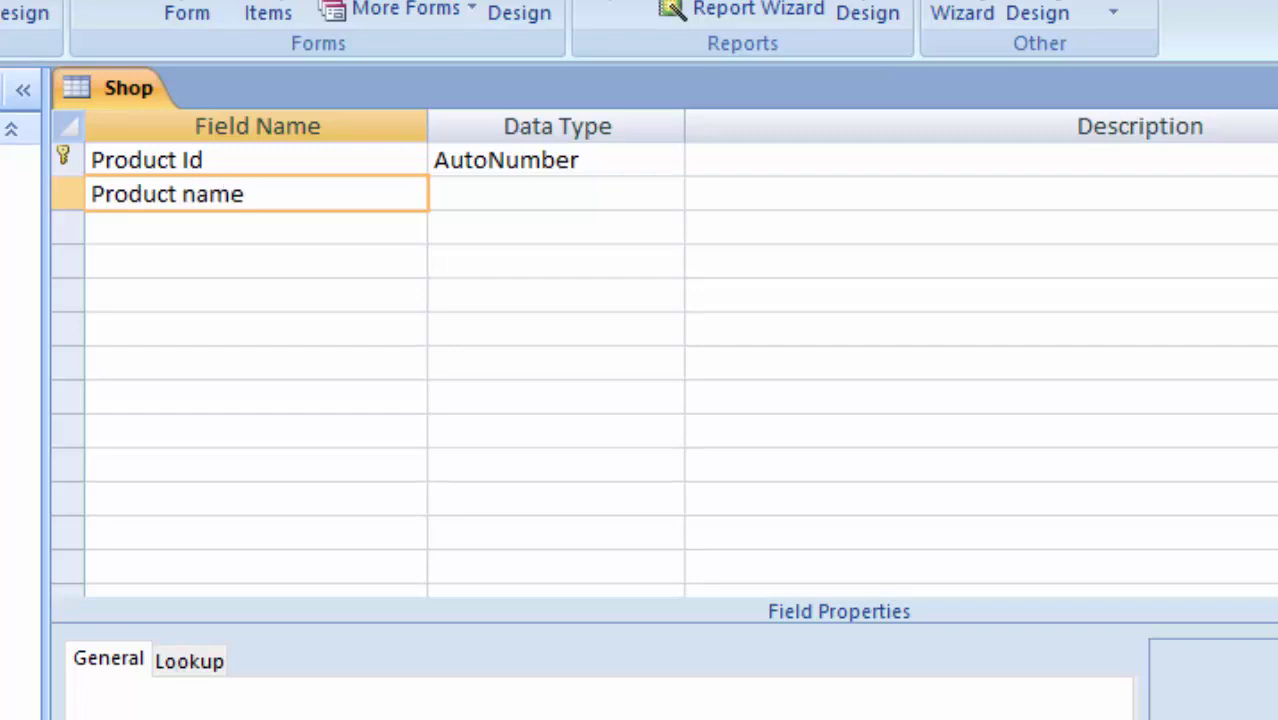
pyautogui.press('Tab')
pyautogui.press('Tab')
pyautogui.press('Tab')
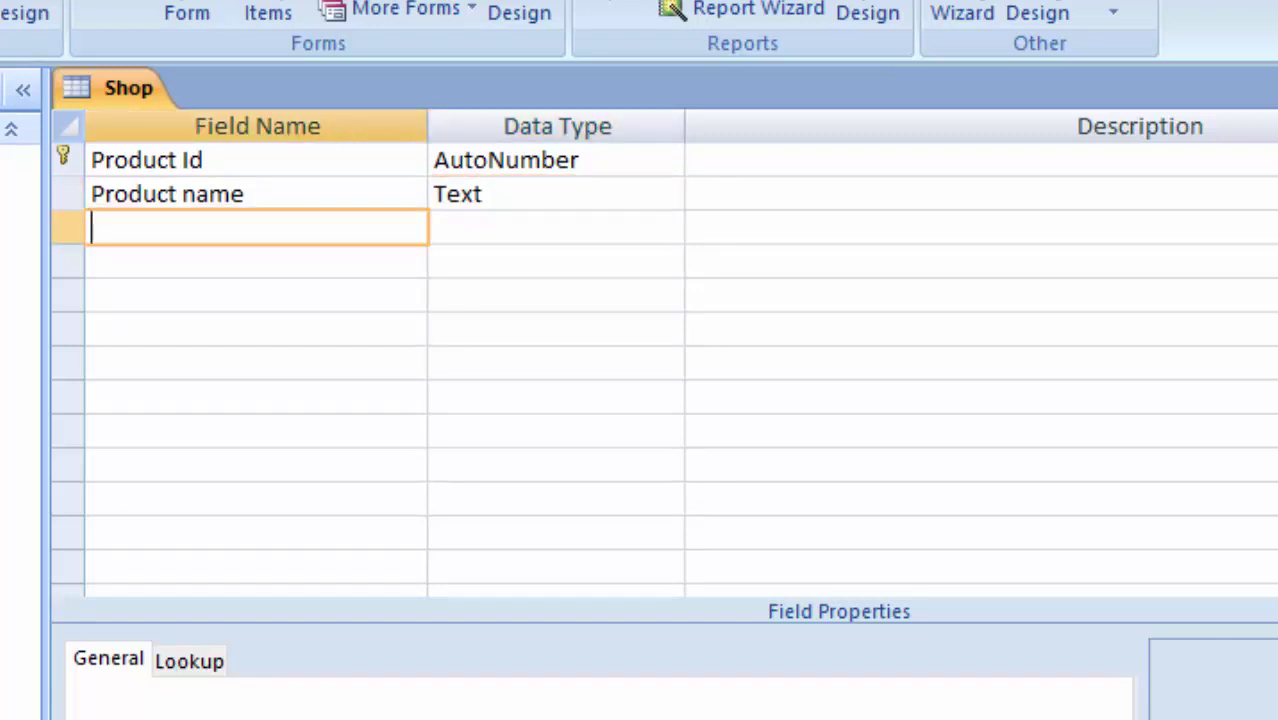
# - Add a Price field with the Currency data type
pyautogui.write('P')
pyautogui.write('rice')
pyautogui.press('Tab')
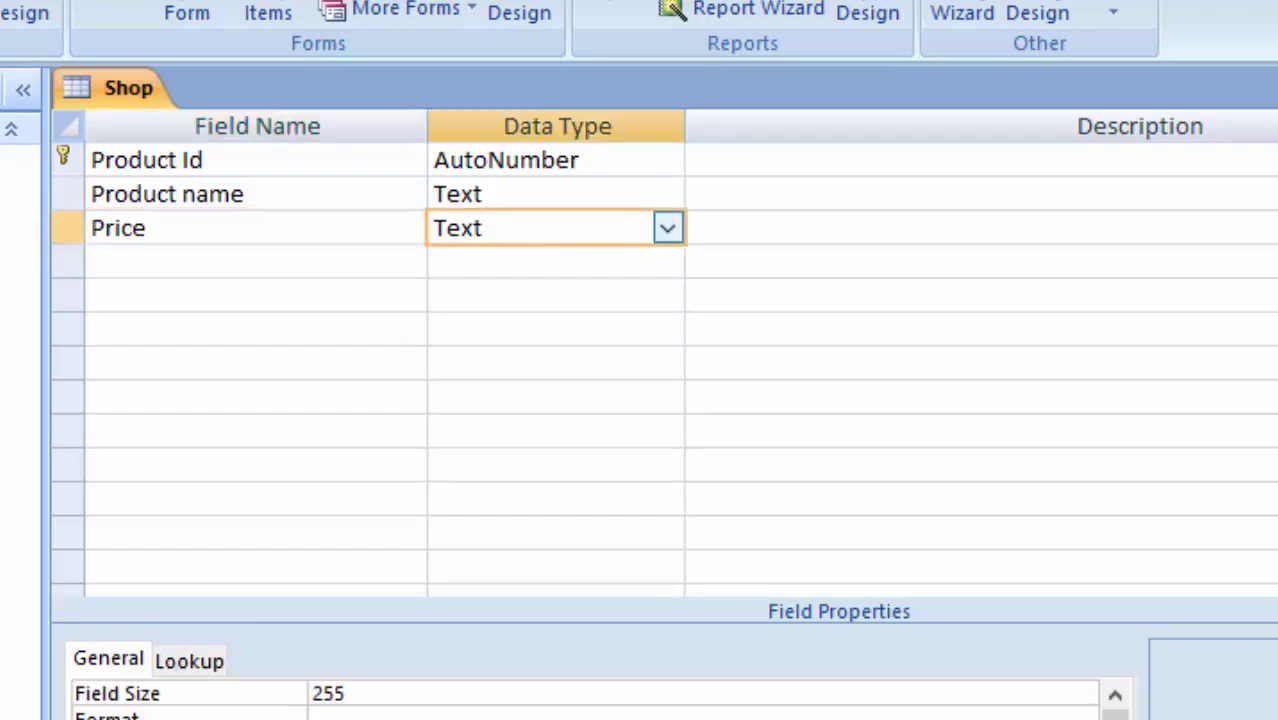
pyautogui.hotkey('alt', 'Down')
pyautogui.press('Escape')
pyautogui.write('Currency')
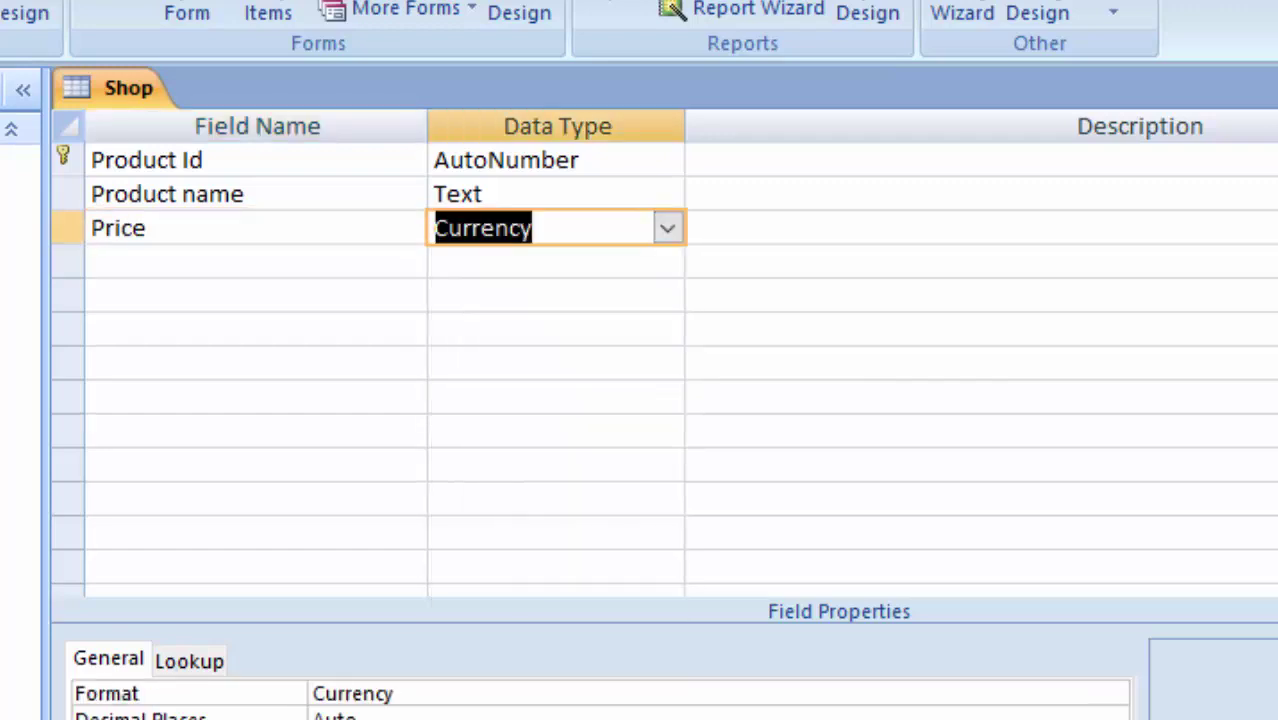
pyautogui.press('Tab')
pyautogui.press('Tab')
# - Add a Unit field of Number type and review its field size options
pyautogui.write('U')
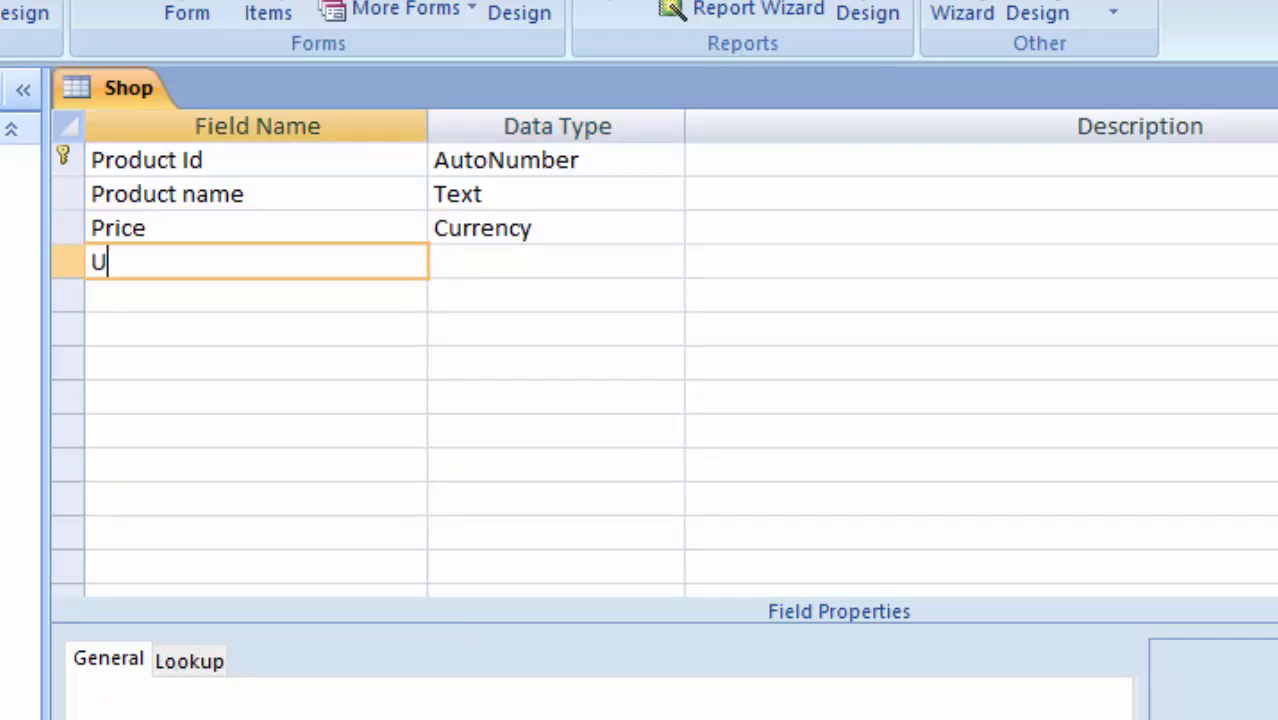
pyautogui.write('nit')
pyautogui.press('Tab')
pyautogui.hotkey('alt', 'Down')
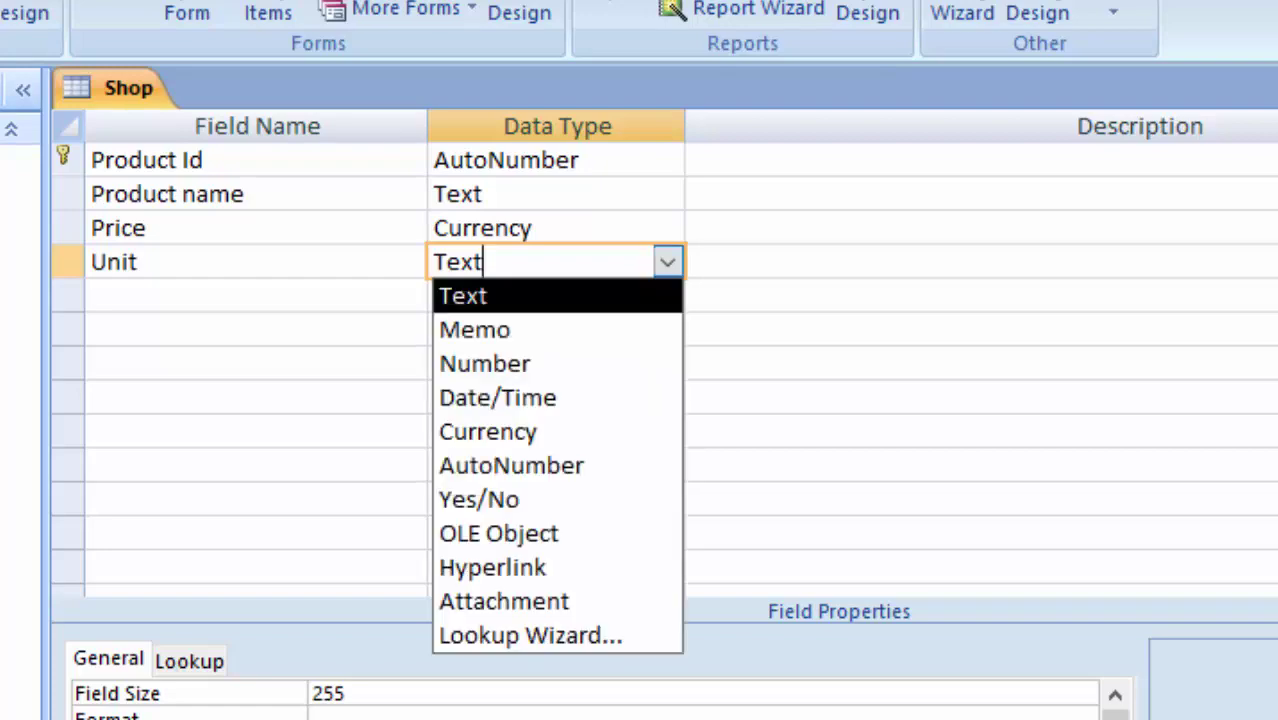
pyautogui.press('Down')
pyautogui.press('Down')
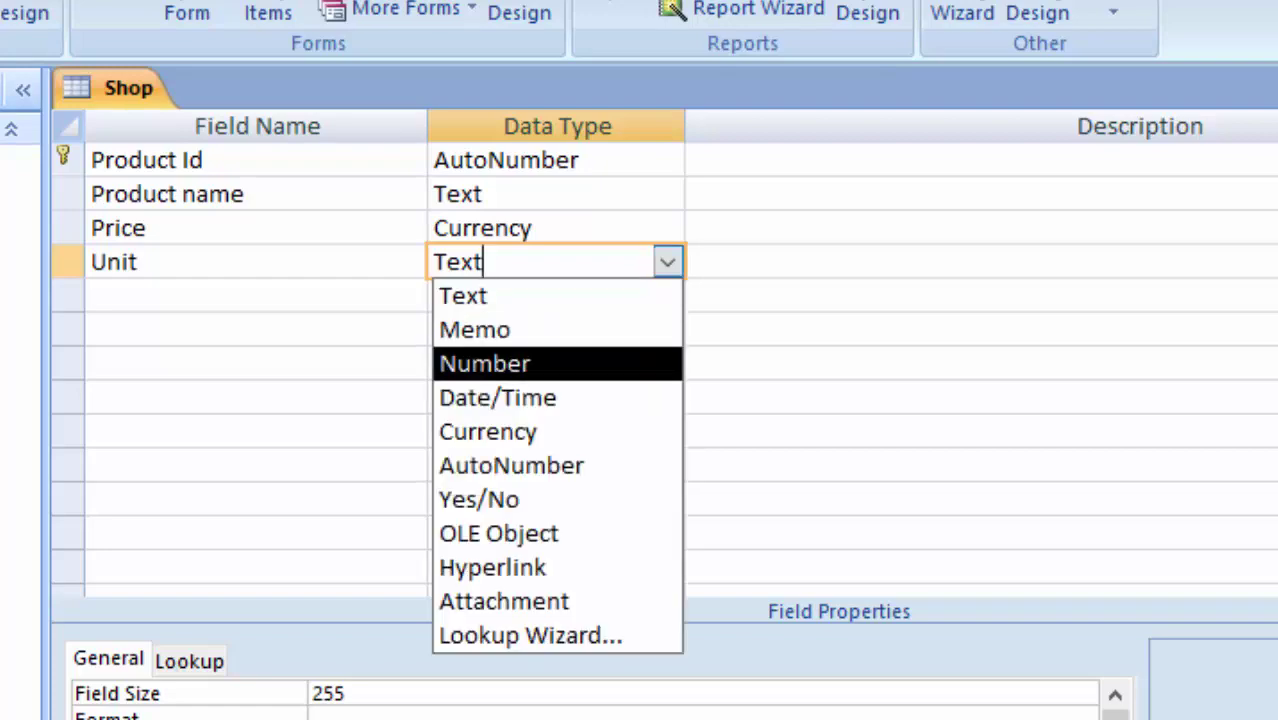
pyautogui.press('Return')
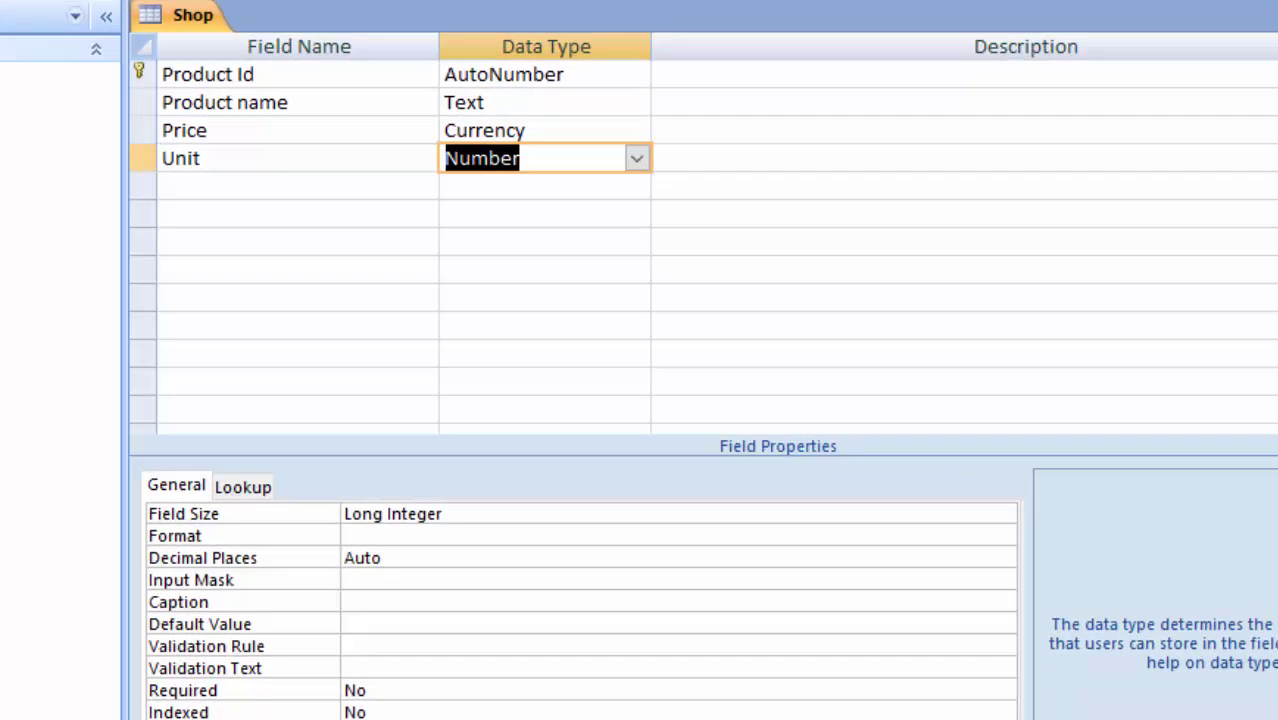
pyautogui.press('F6')
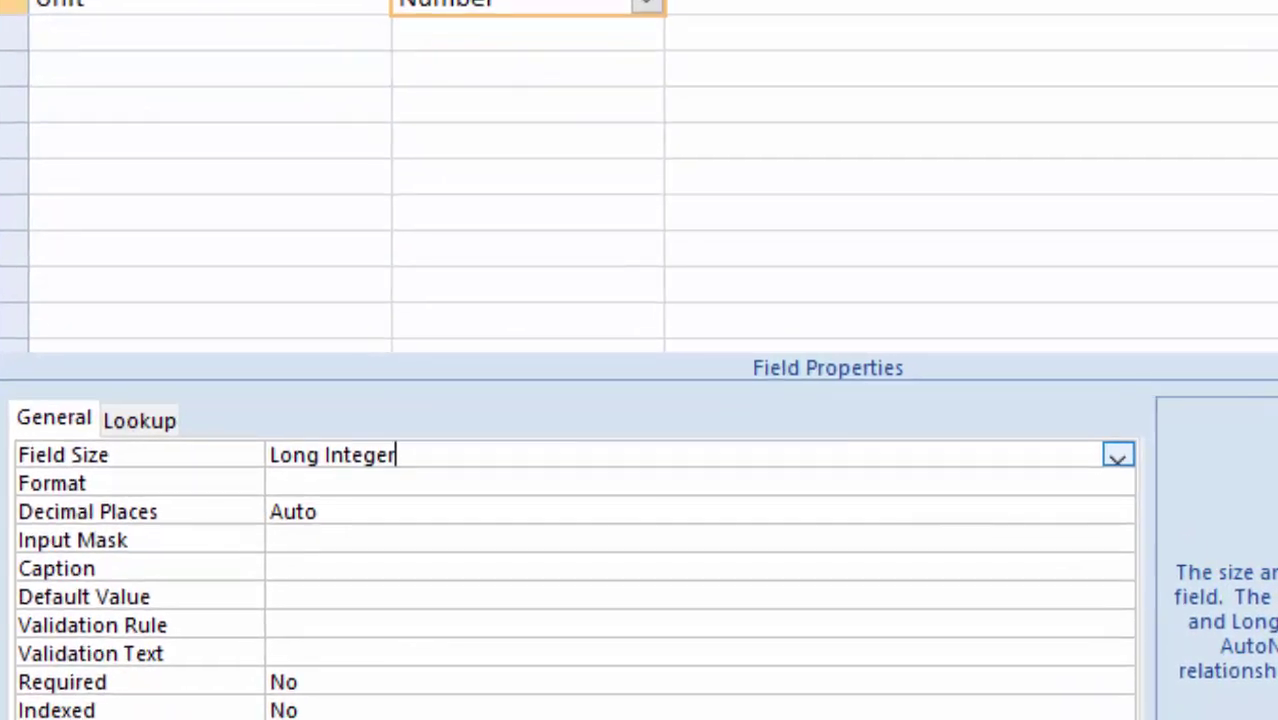
pyautogui.hotkey('alt', 'Down')
pyautogui.press('Down')
pyautogui.press('Down')
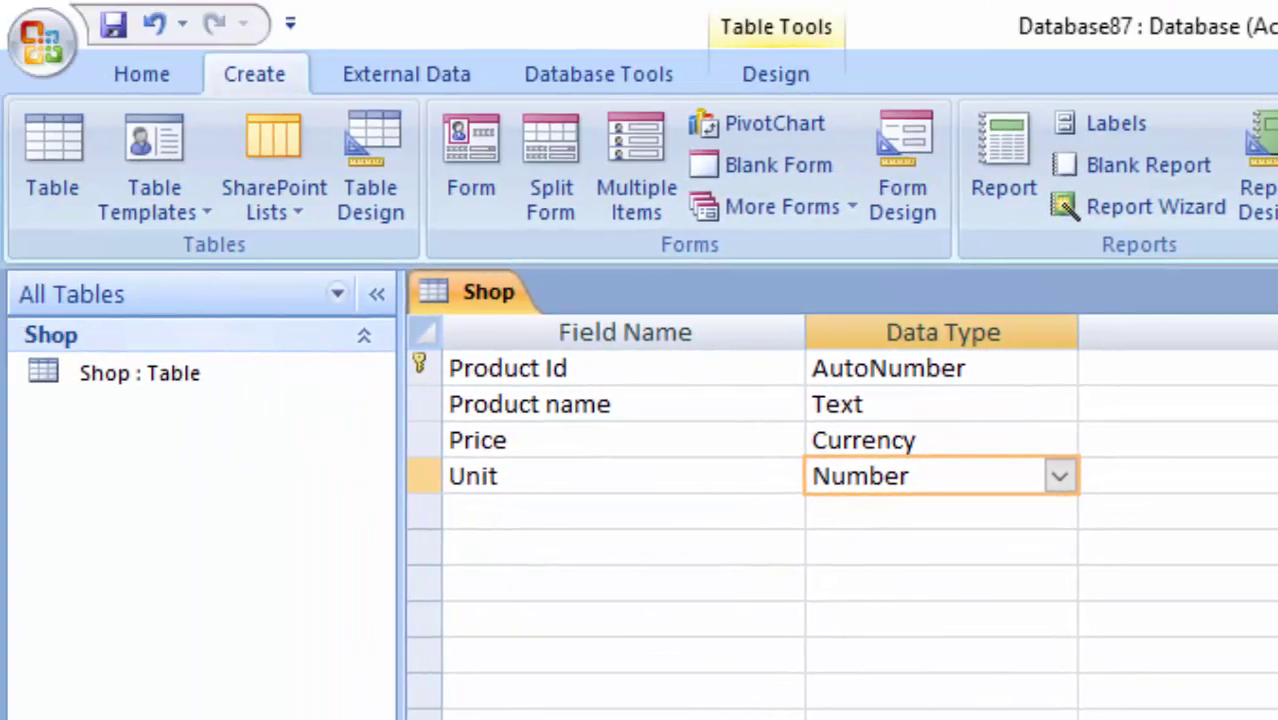
pyautogui.click(624, 511)
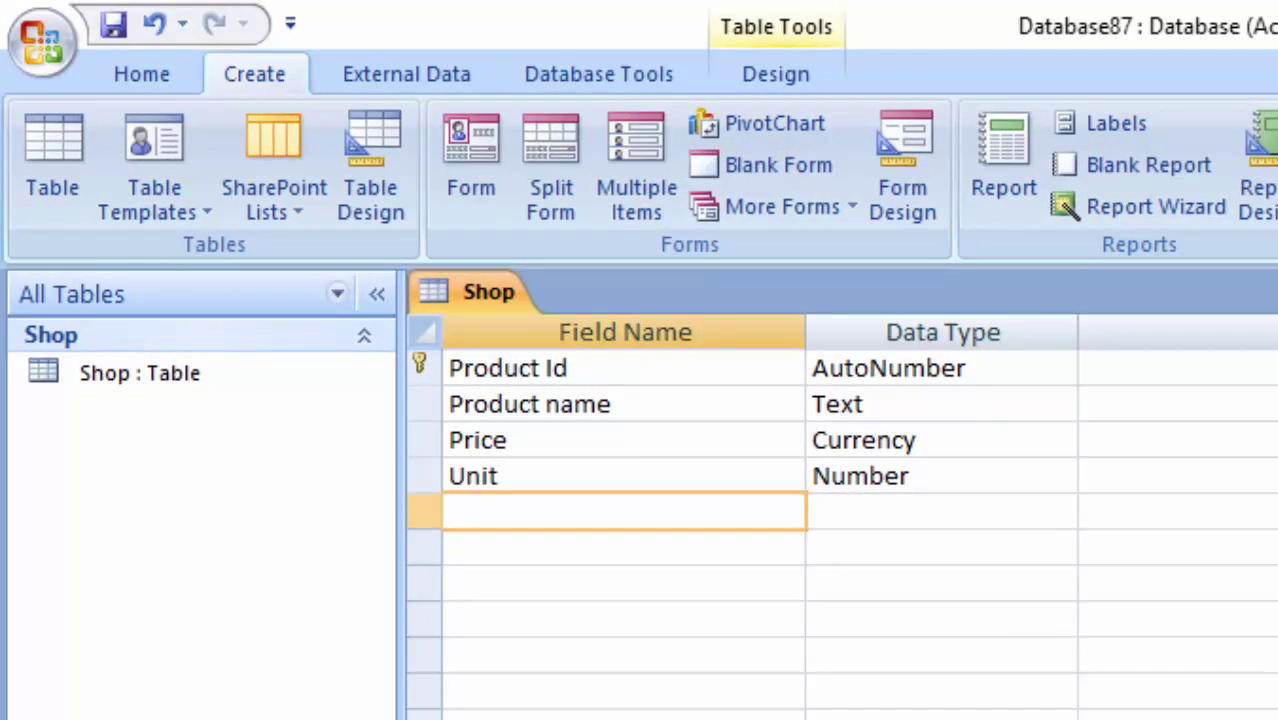
# - Add a Total field with the Currency data type
pyautogui.write('To')
pyautogui.write('tal')
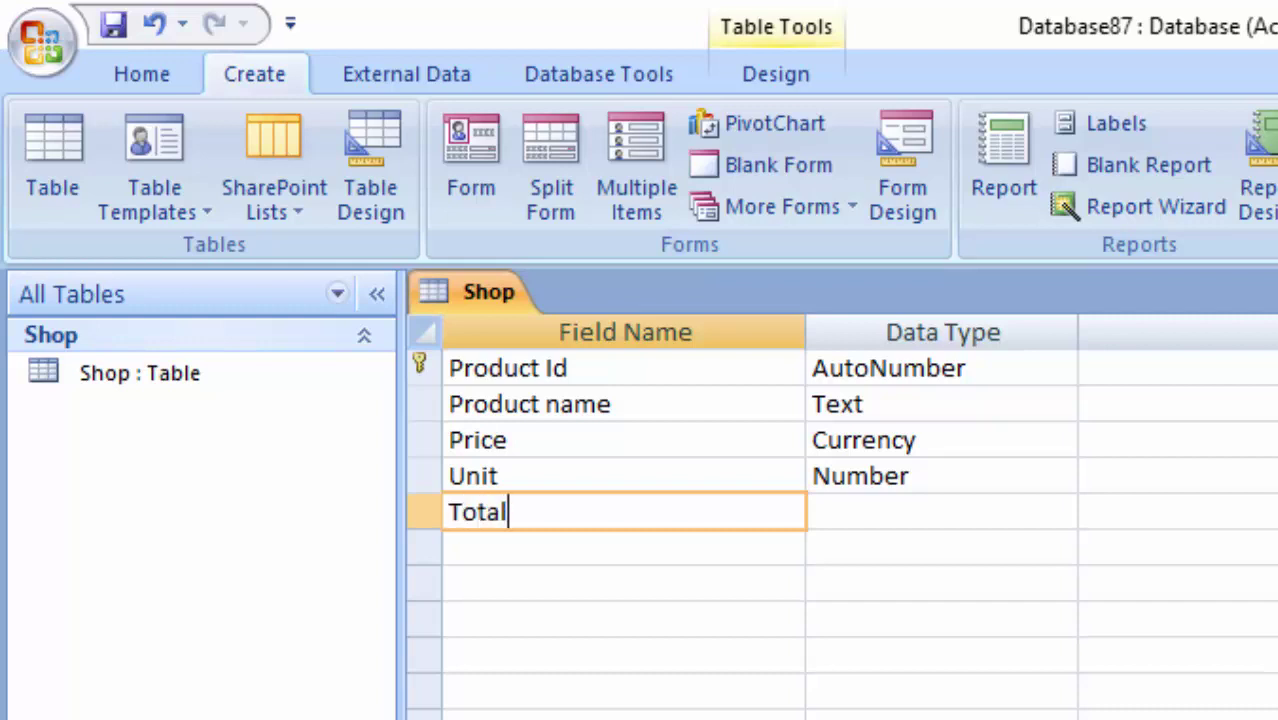
pyautogui.press('Tab')
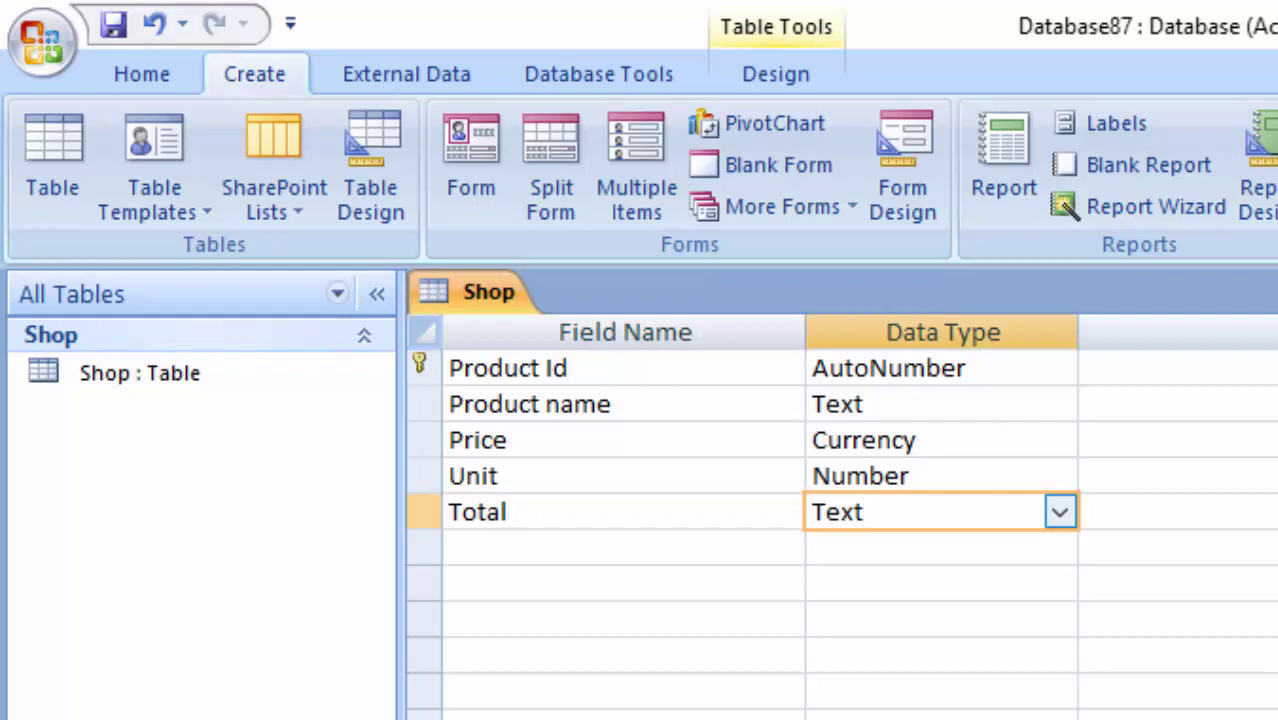
pyautogui.hotkey('alt', 'Down')
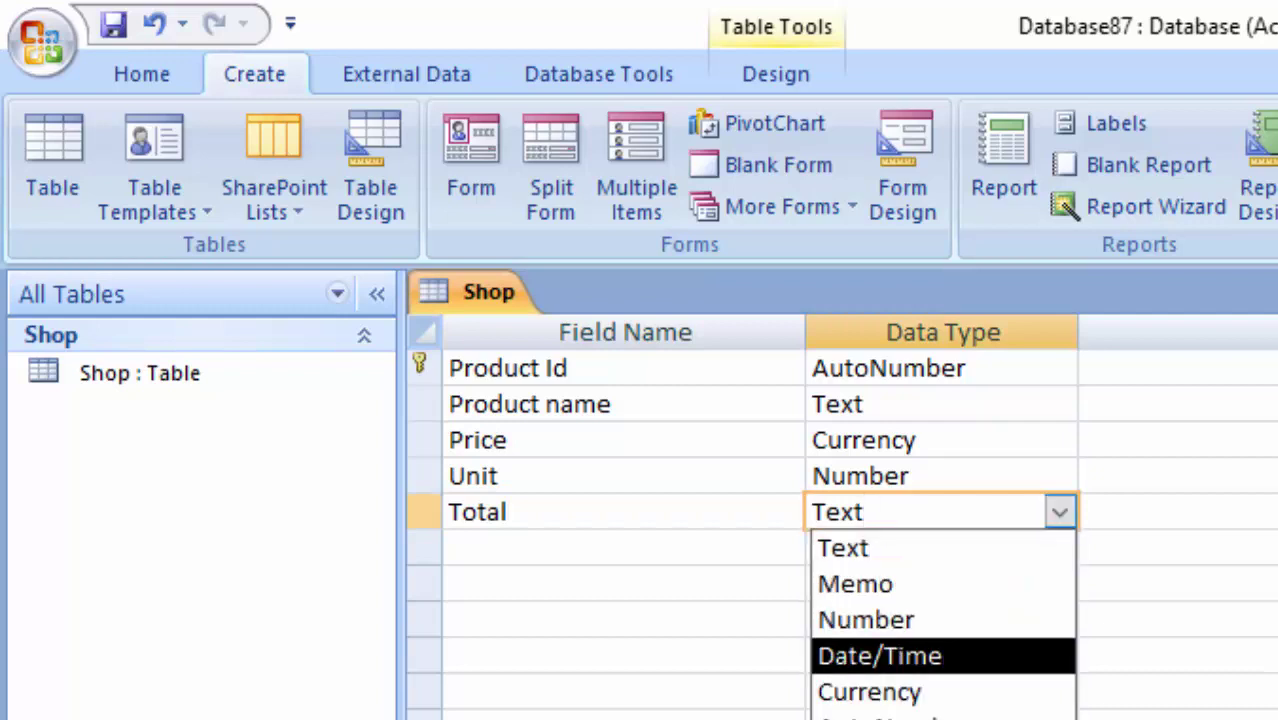
pyautogui.click(869, 691)
pyautogui.click(622, 547)
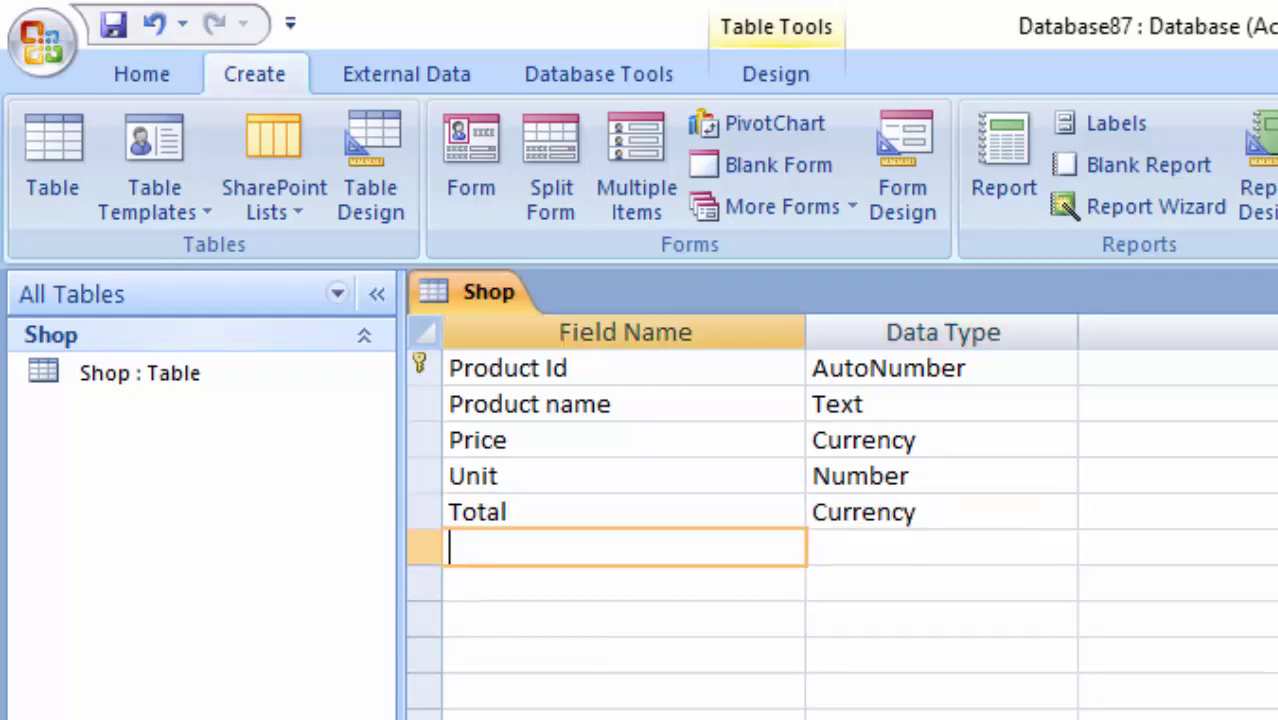
# - Add a Tax Amount field (typed 'Taxx Amount') as a Number with Double field size
pyautogui.write('Tax')
pyautogui.write('x ')
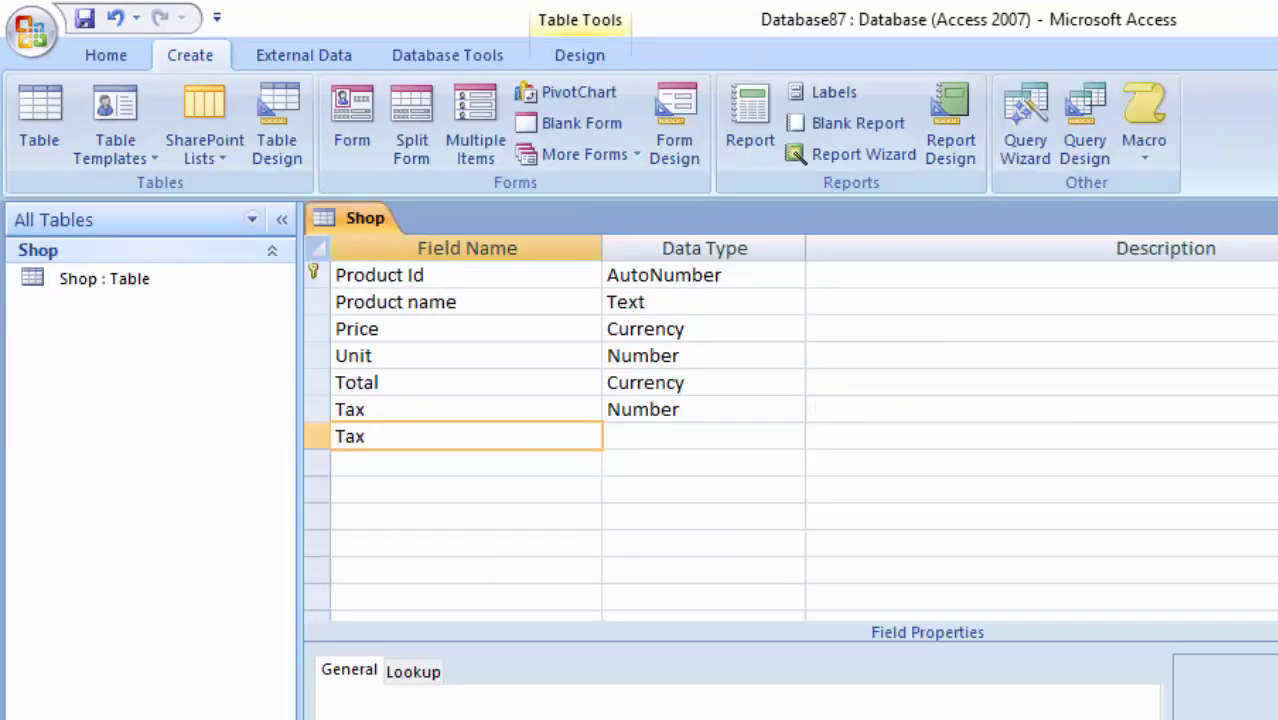
pyautogui.write('Amount')
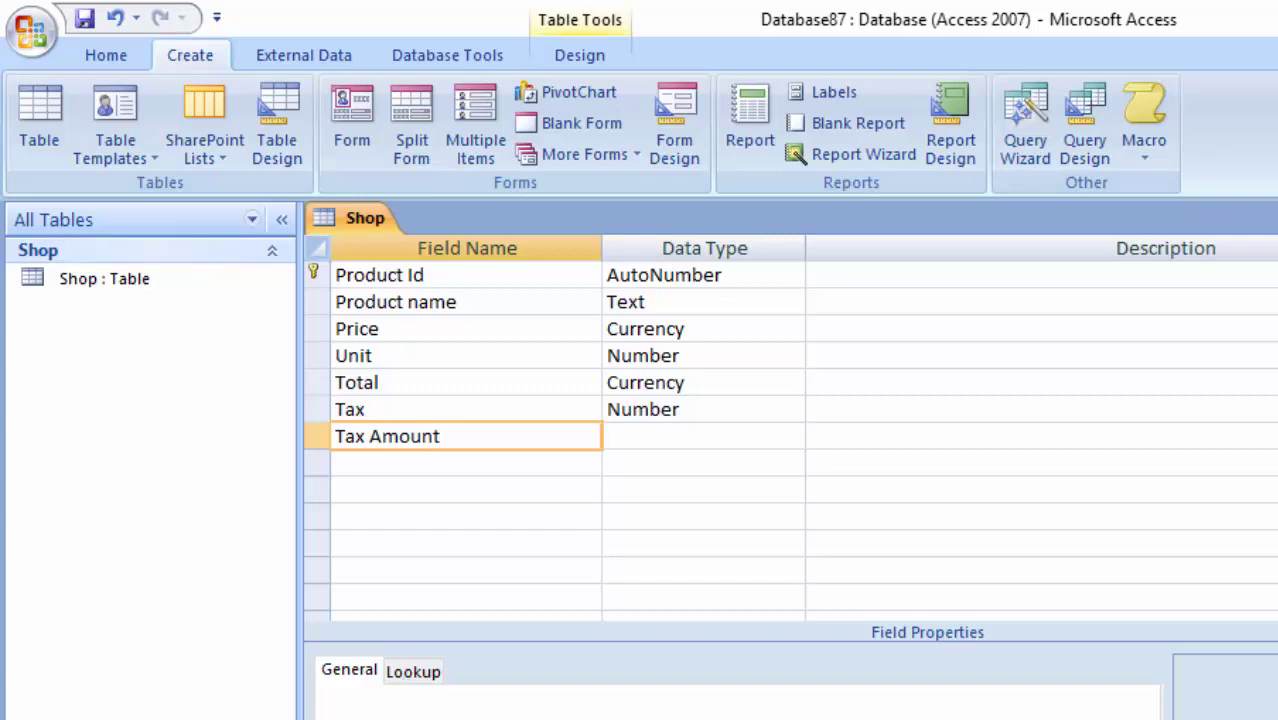
pyautogui.press('Tab')
pyautogui.hotkey('alt', 'Down')
pyautogui.press('Down')
pyautogui.press('Down')
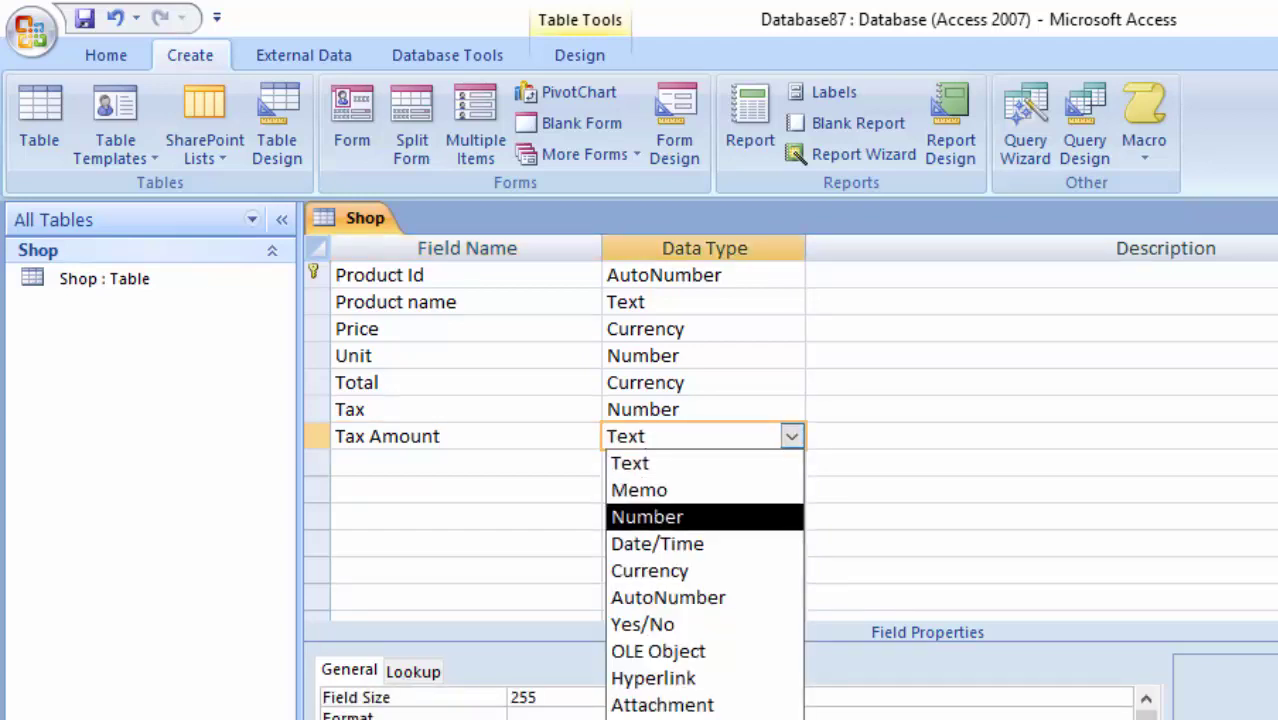
pyautogui.press('Return')
pyautogui.press('F6')
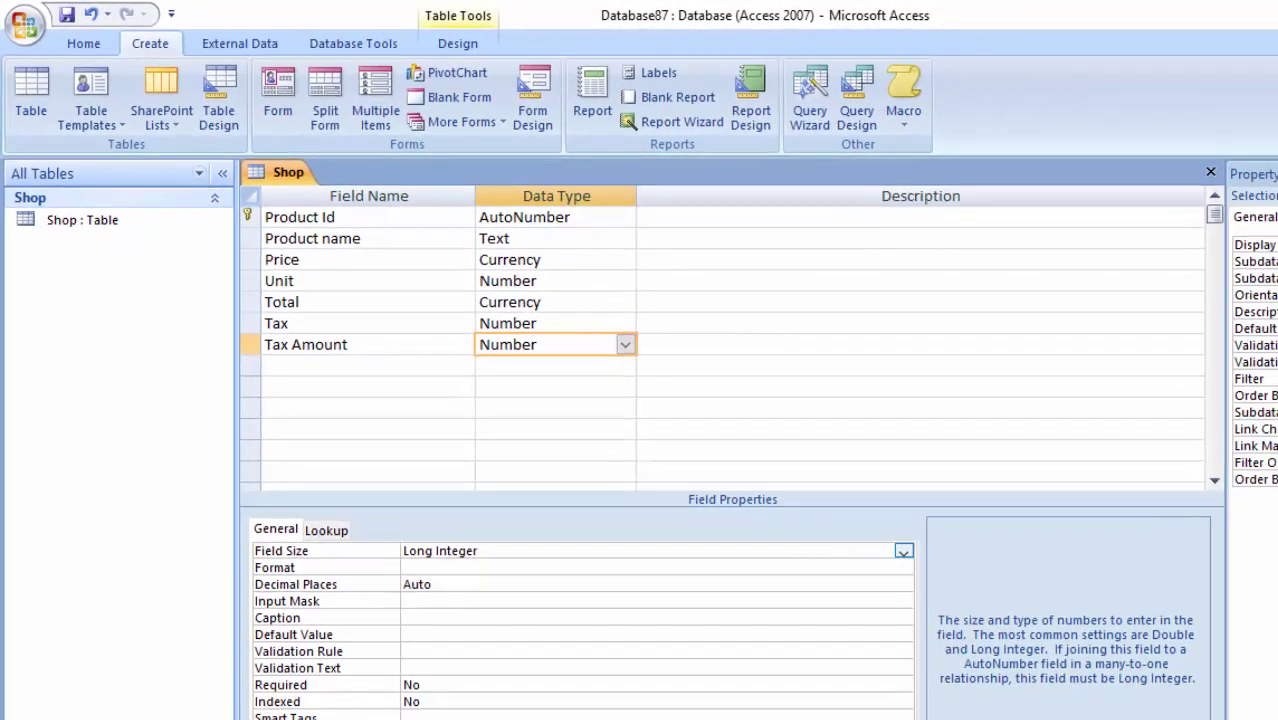
pyautogui.hotkey('alt', 'Down')
pyautogui.press('Down')
pyautogui.press('Down')
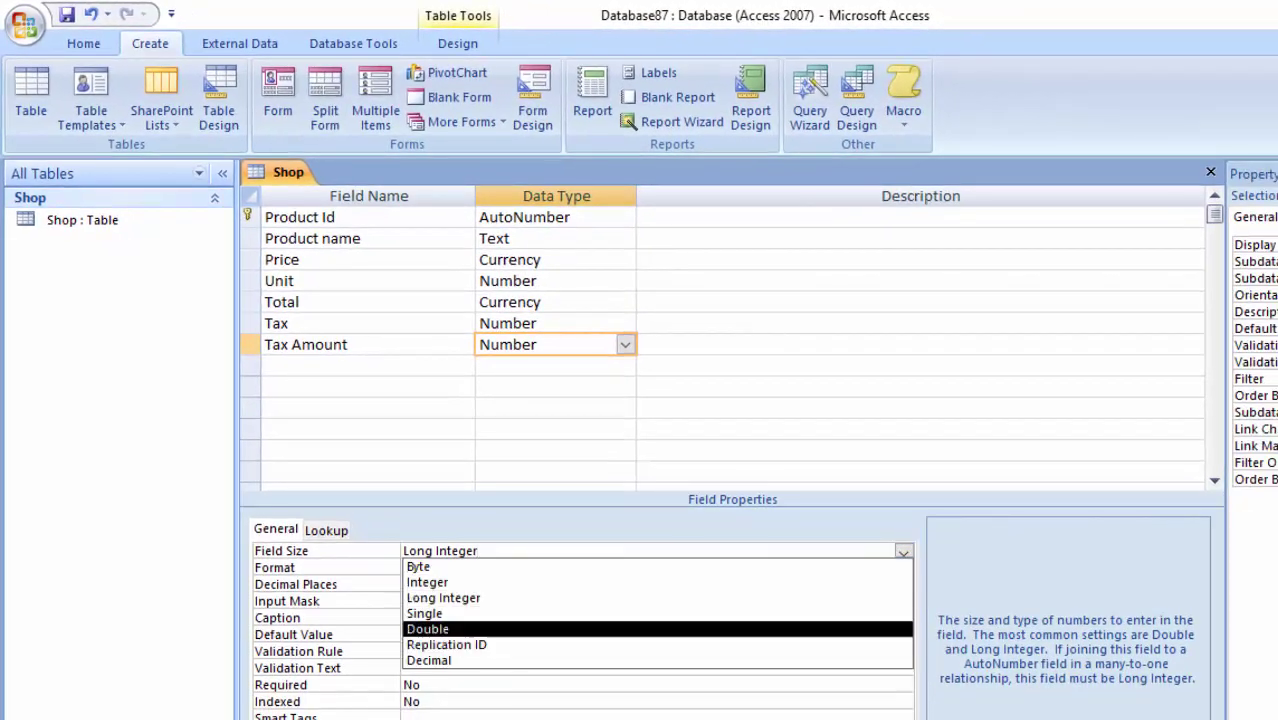
pyautogui.press('Return')
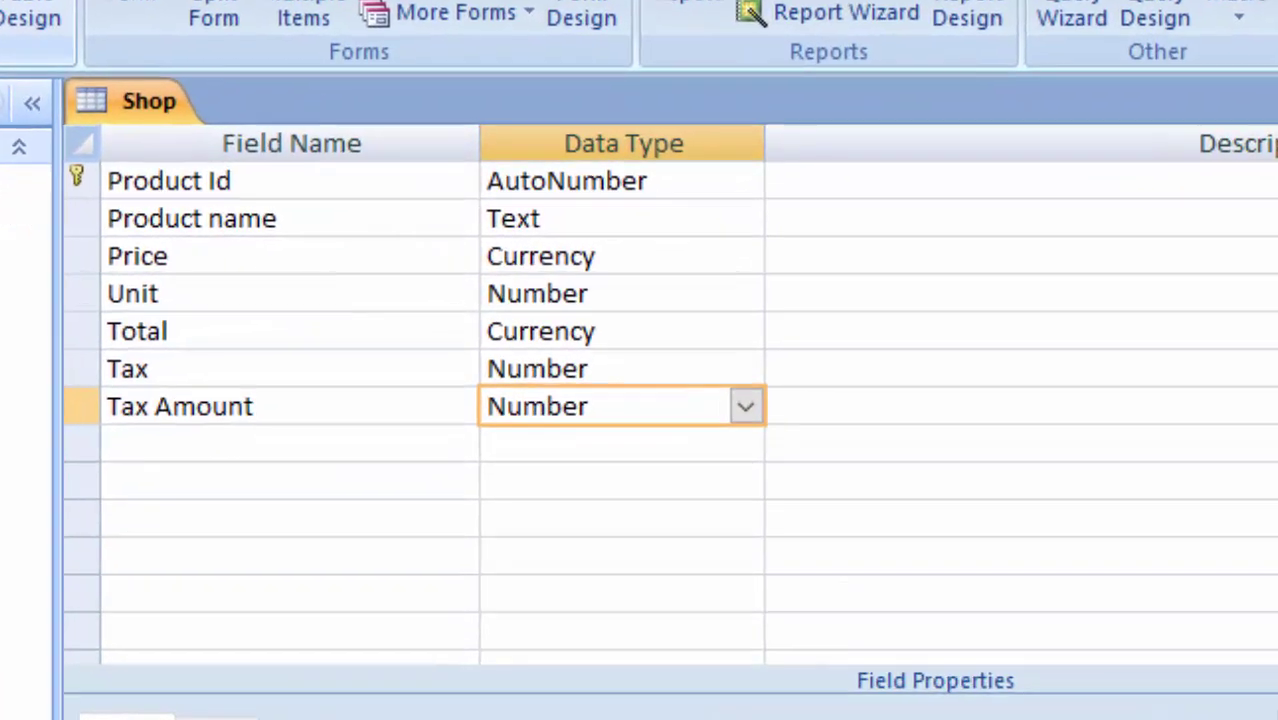
pyautogui.hotkey('alt', 'c')
# - Close the stray Table1 and save the Shop table while switching it to Datasheet view
pyautogui.press('t')
pyautogui.press('n')
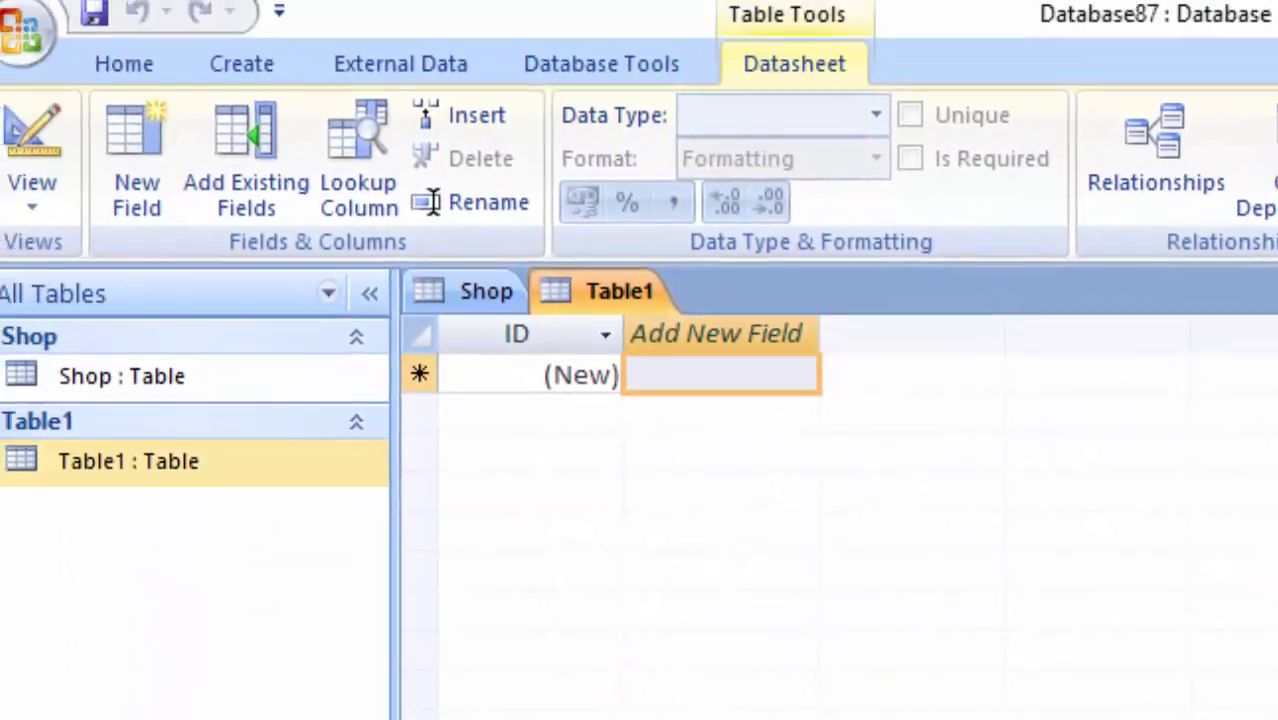
pyautogui.rightClick(600, 291)
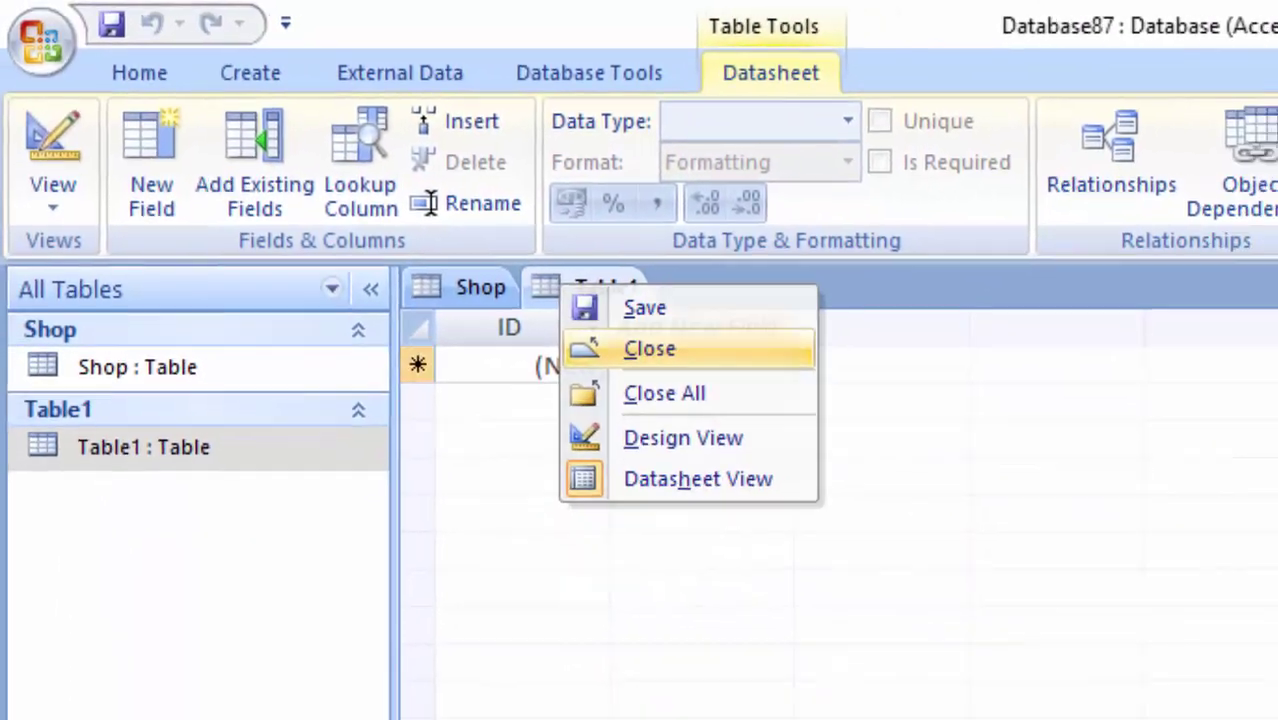
pyautogui.click(667, 354)
pyautogui.click(36, 110)
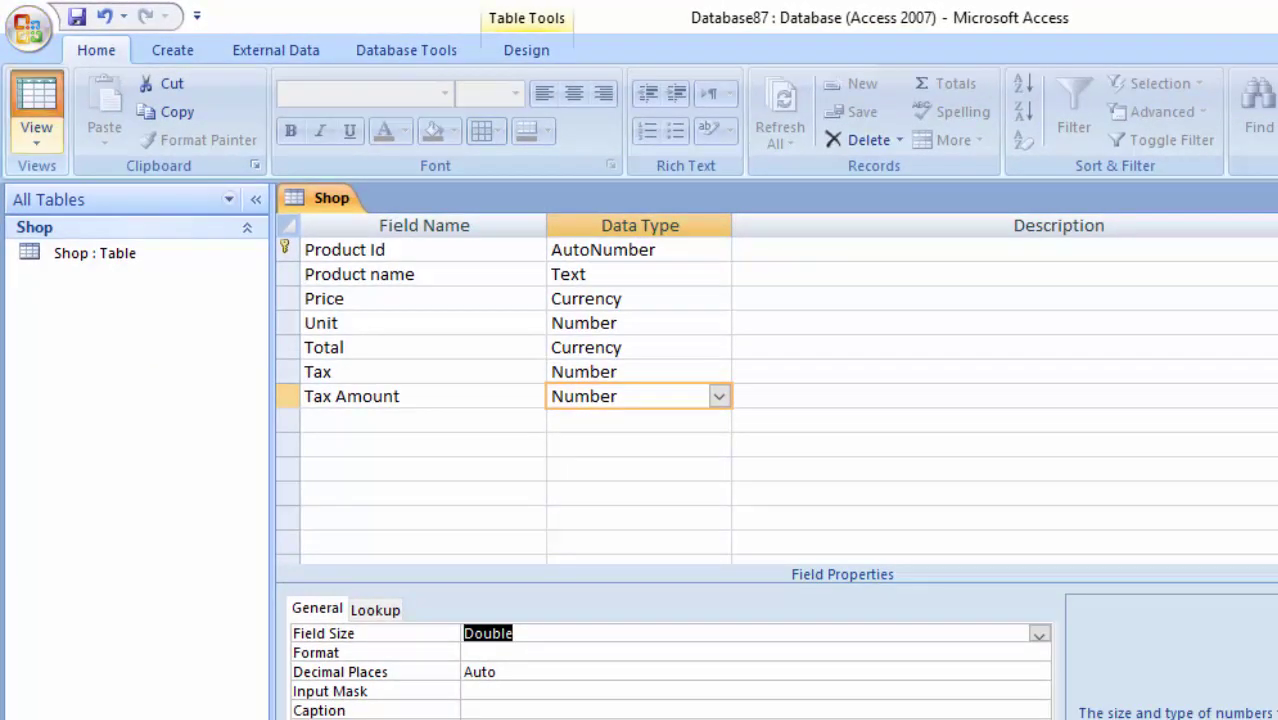
pyautogui.click(831, 552)
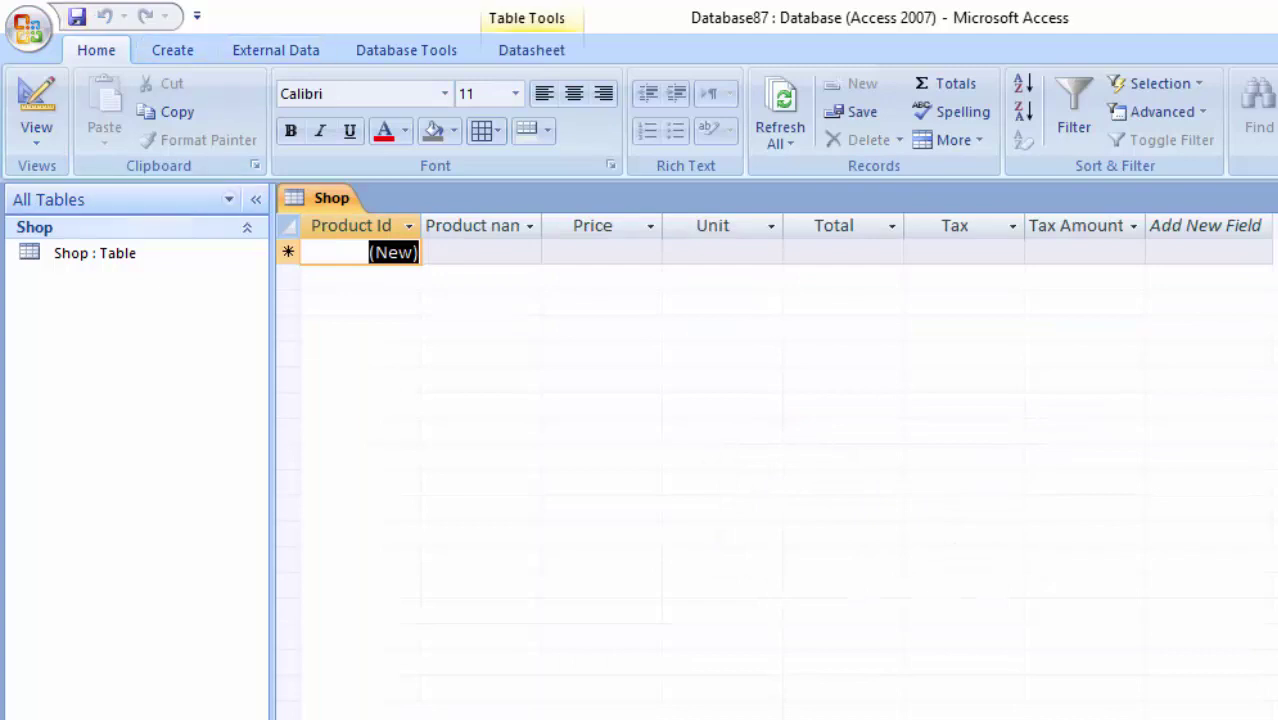
# - Create a new blank form and switch Form1 to Design View
pyautogui.click(172, 50)
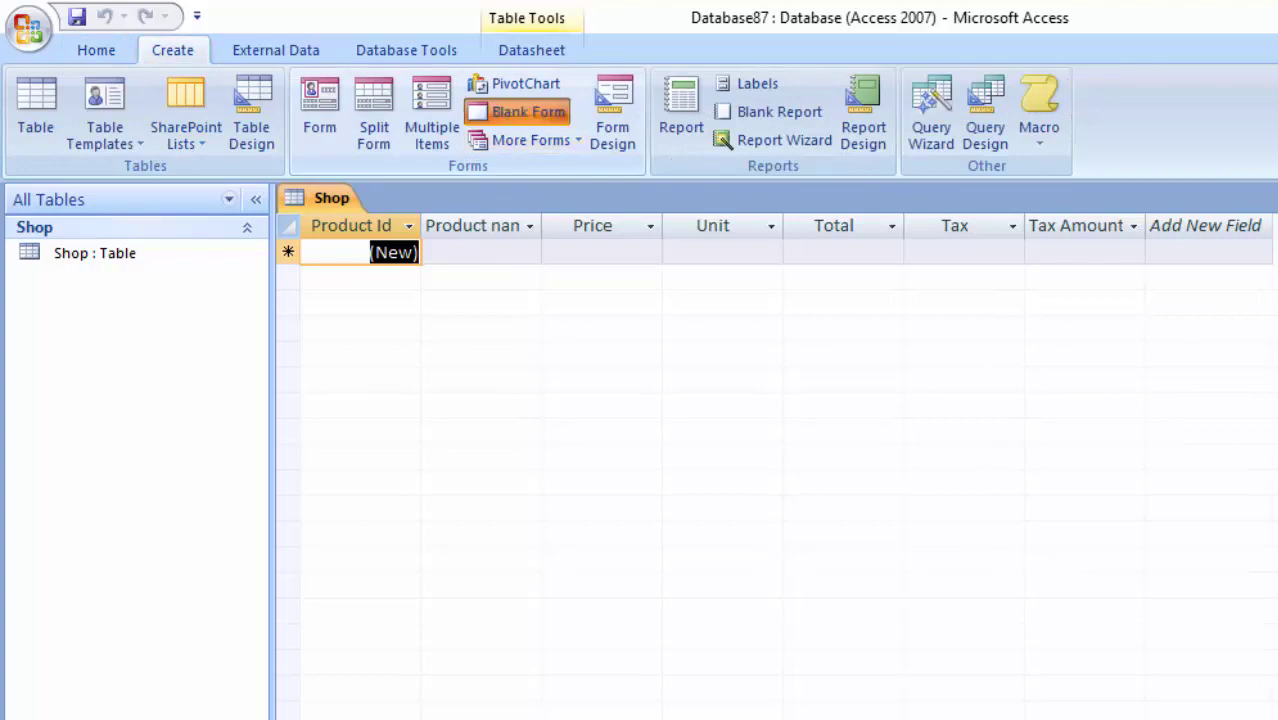
pyautogui.click(522, 111)
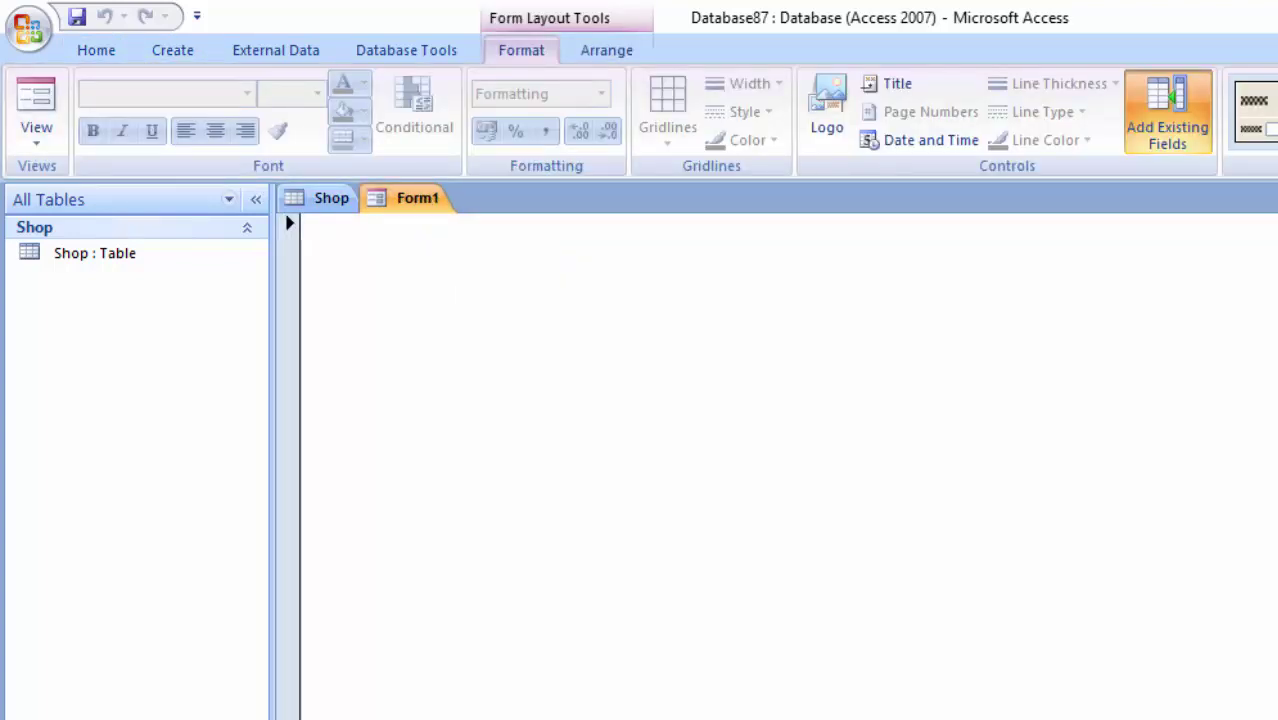
pyautogui.click(28, 115)
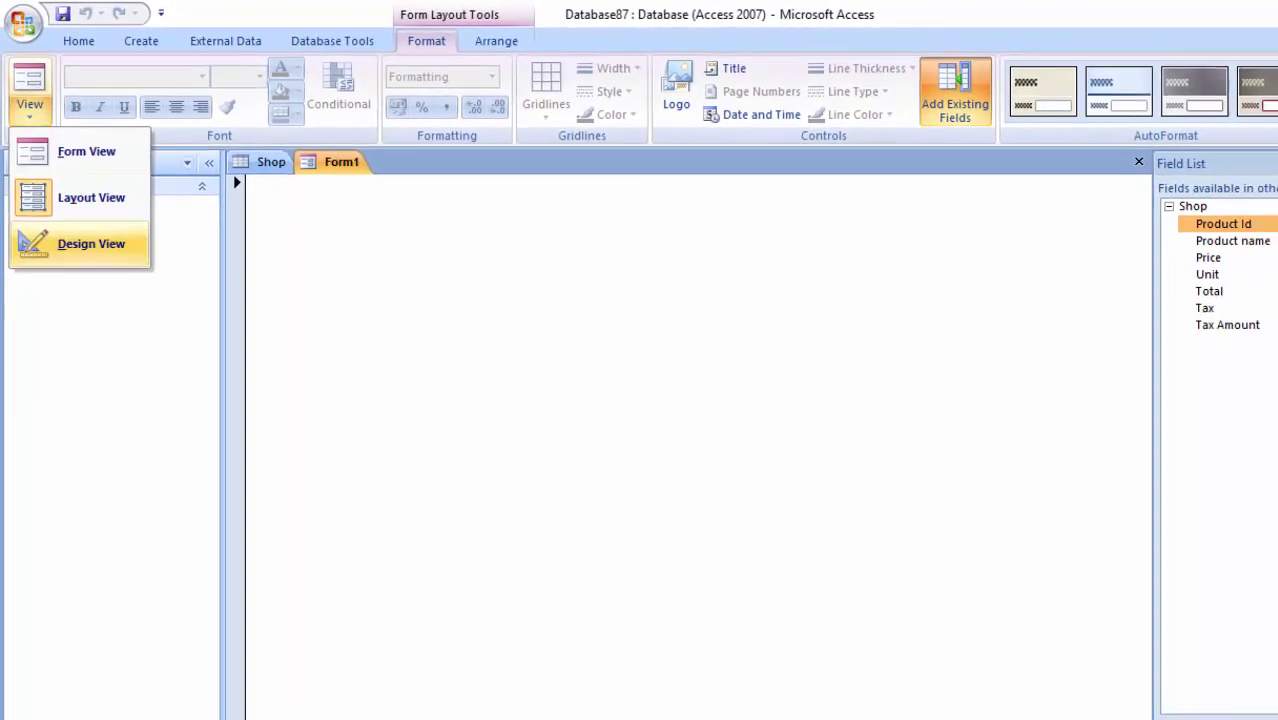
pyautogui.click(85, 243)
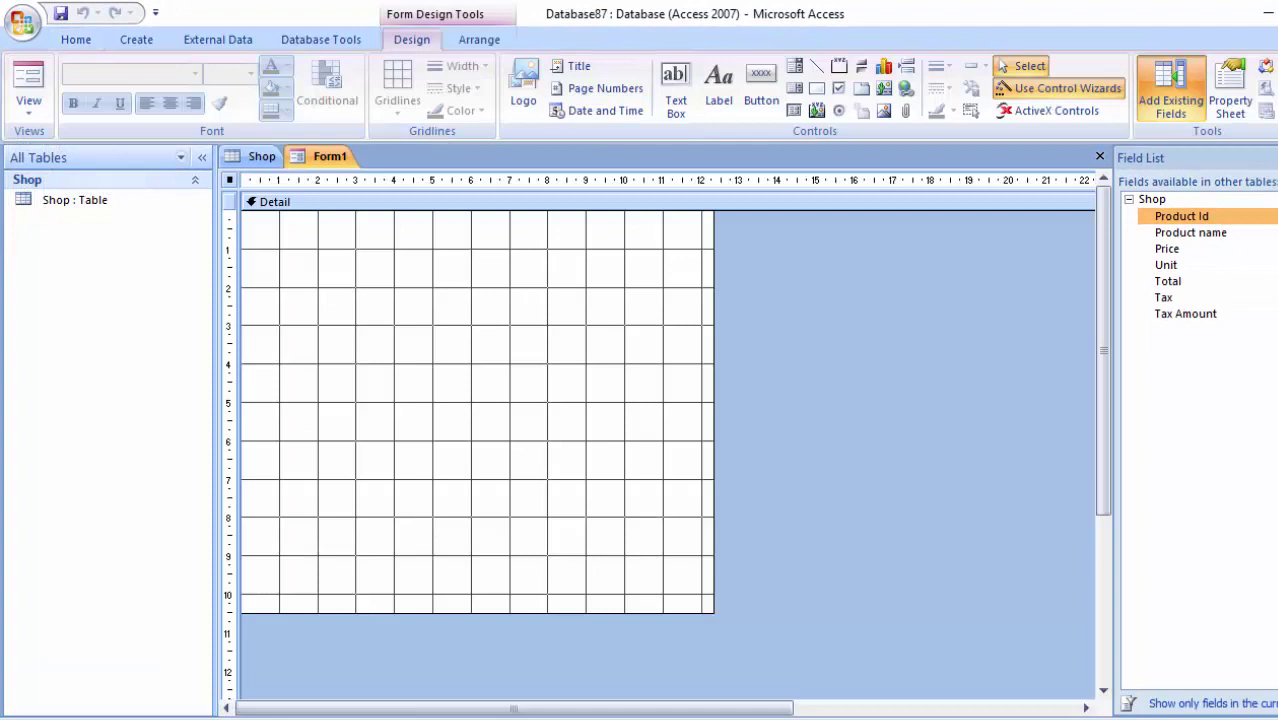
# - Widen Form1's grid to about 22 cm, lengthen the Detail section, and toggle the property and field panes
pyautogui.moveTo(714, 400); pyautogui.dragTo(1000, 400)
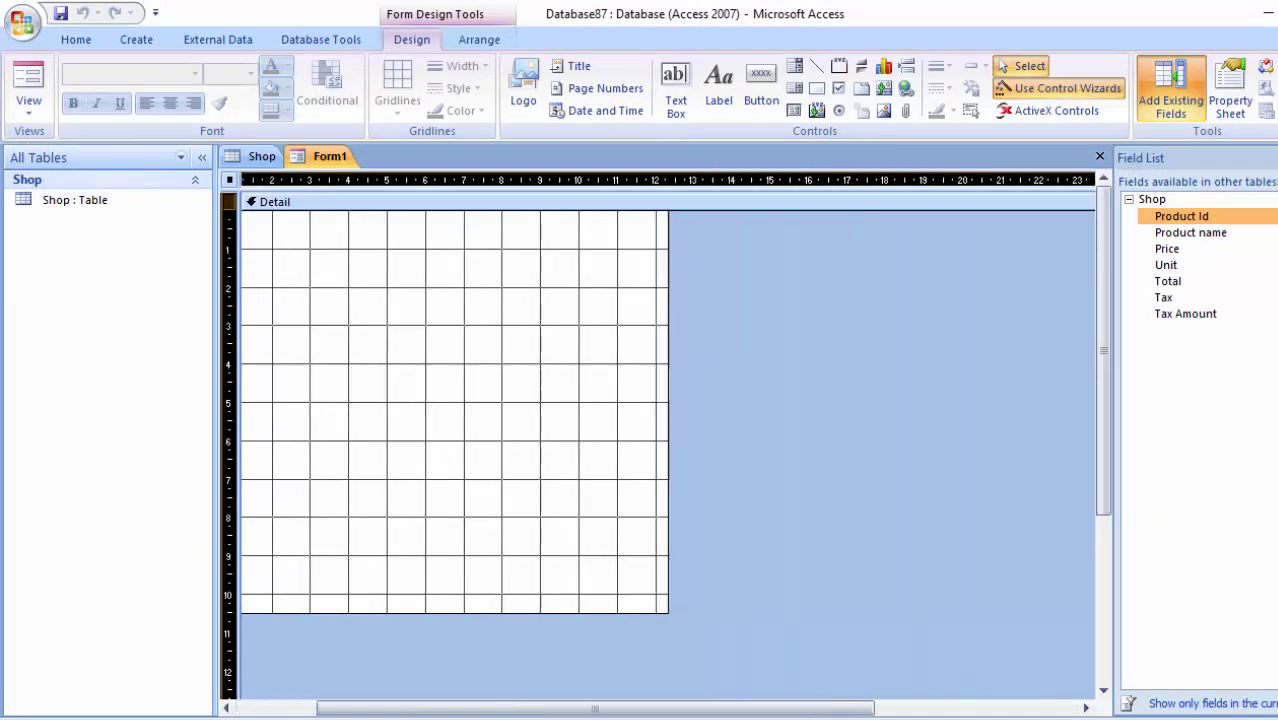
pyautogui.moveTo(846, 708); pyautogui.dragTo(514, 708)
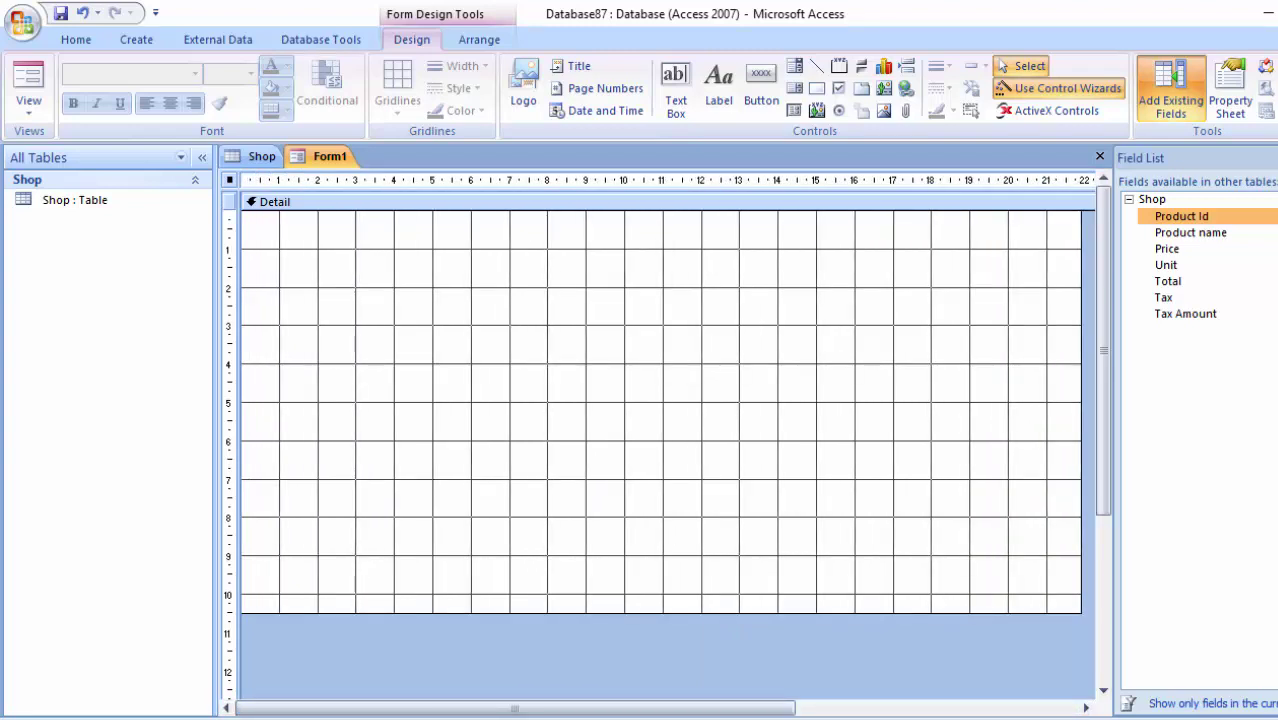
pyautogui.moveTo(660, 614); pyautogui.dragTo(660, 664)
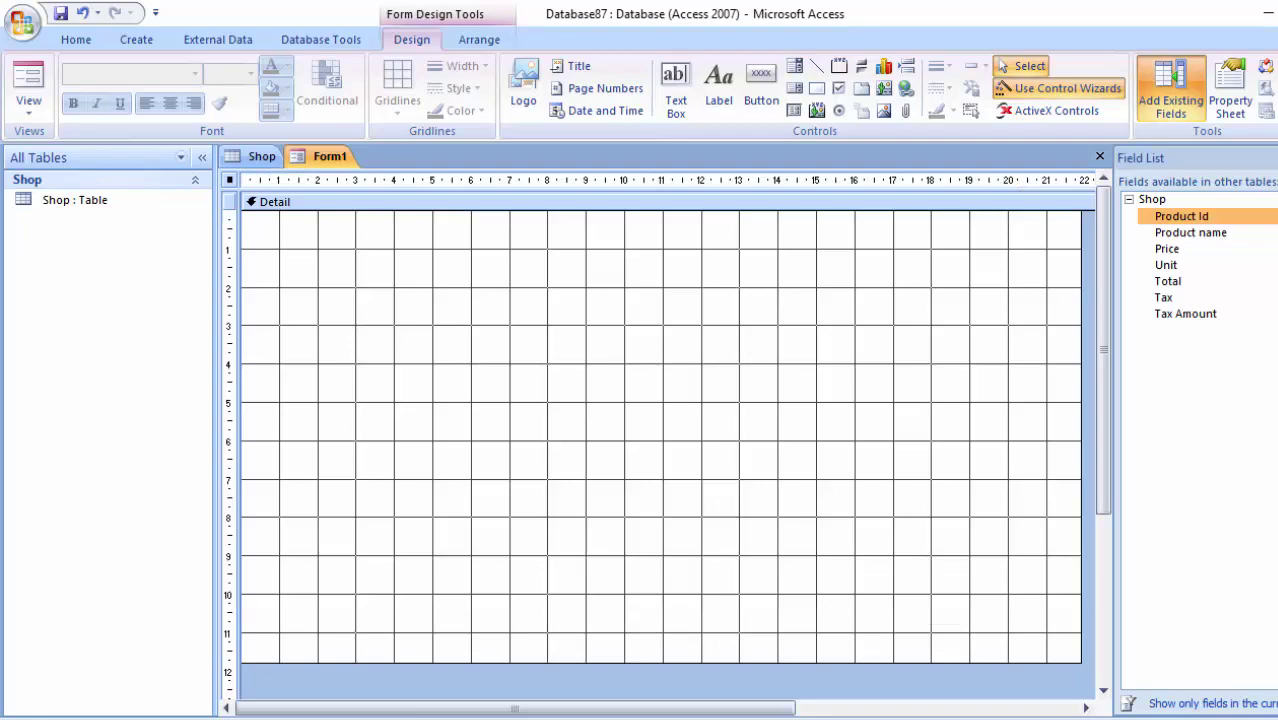
pyautogui.press('F4')
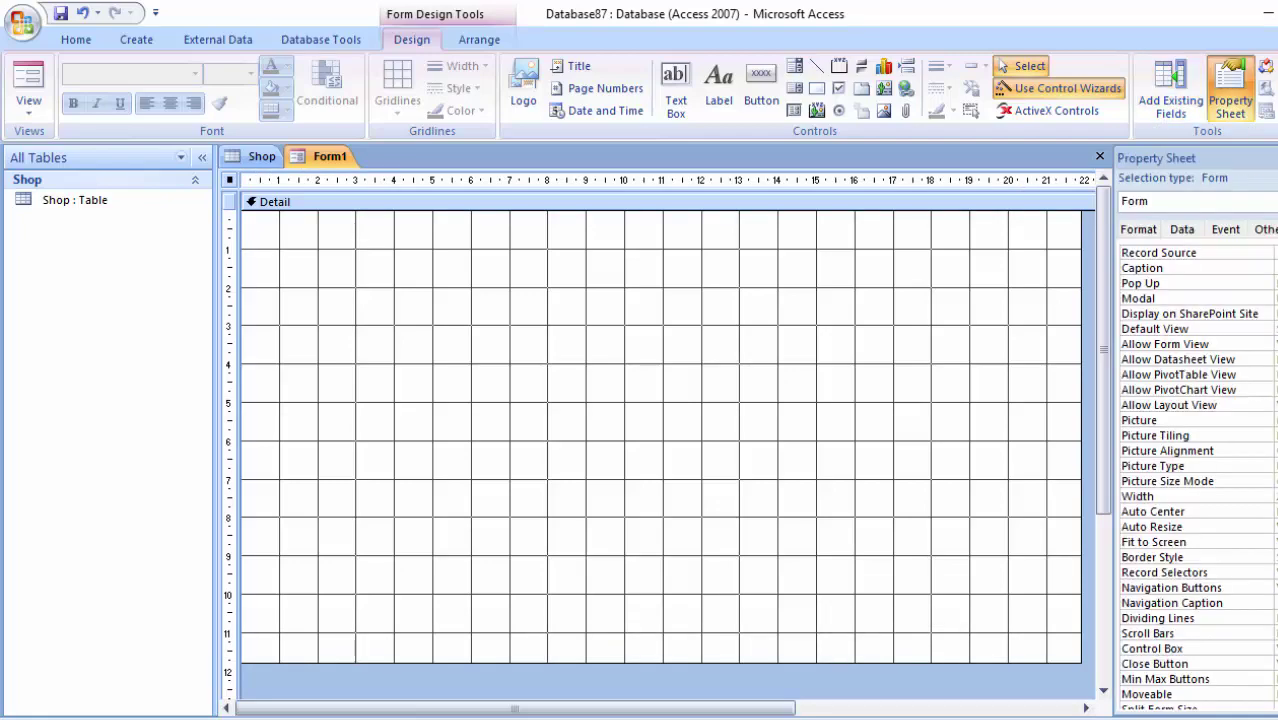
pyautogui.hotkey('alt', 'F8')
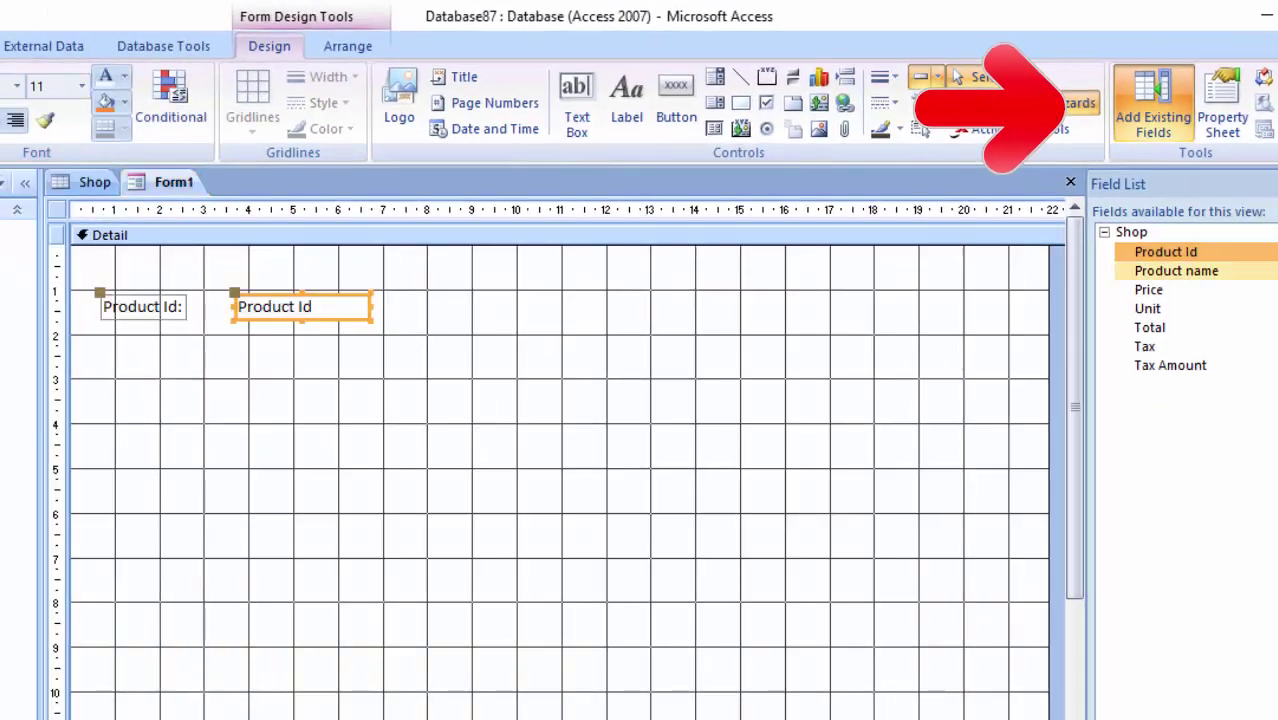
# - Add Product name, Price, Unit, Total, Tax and Tax Amount to the form, moving Tax Amount upper right
pyautogui.doubleClick(1176, 271)
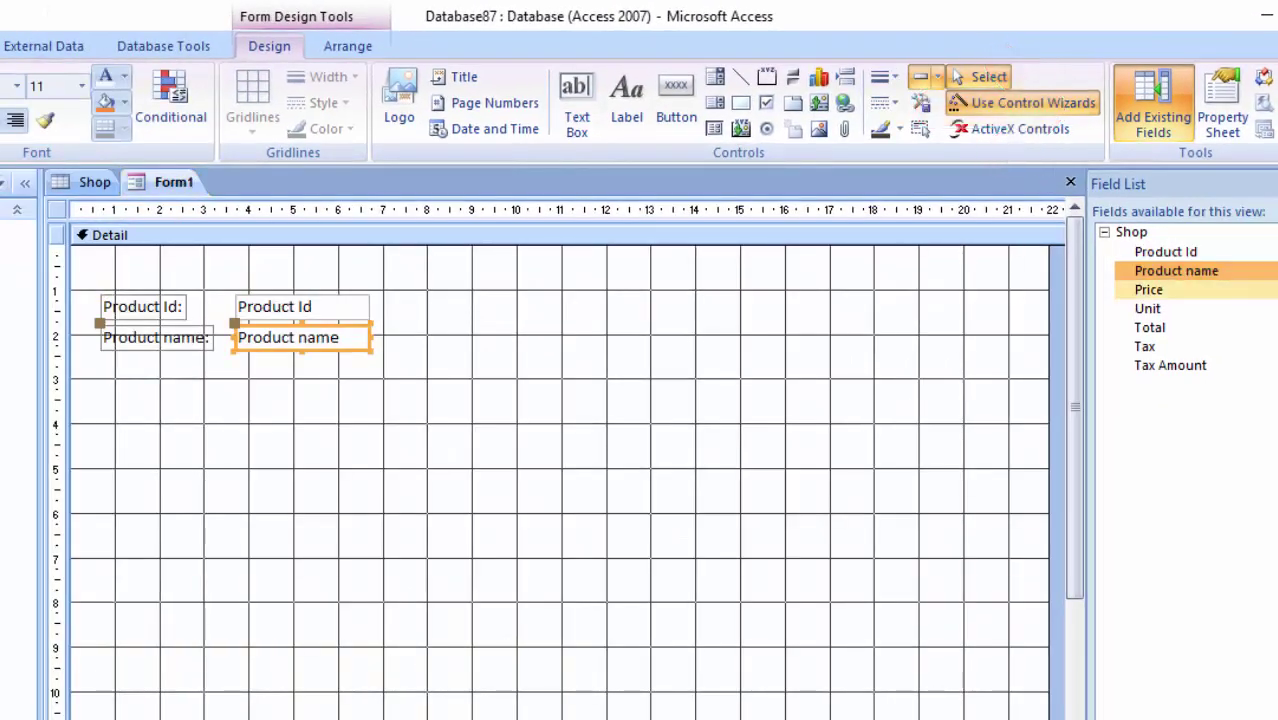
pyautogui.click(1149, 290)
pyautogui.doubleClick(1149, 290)
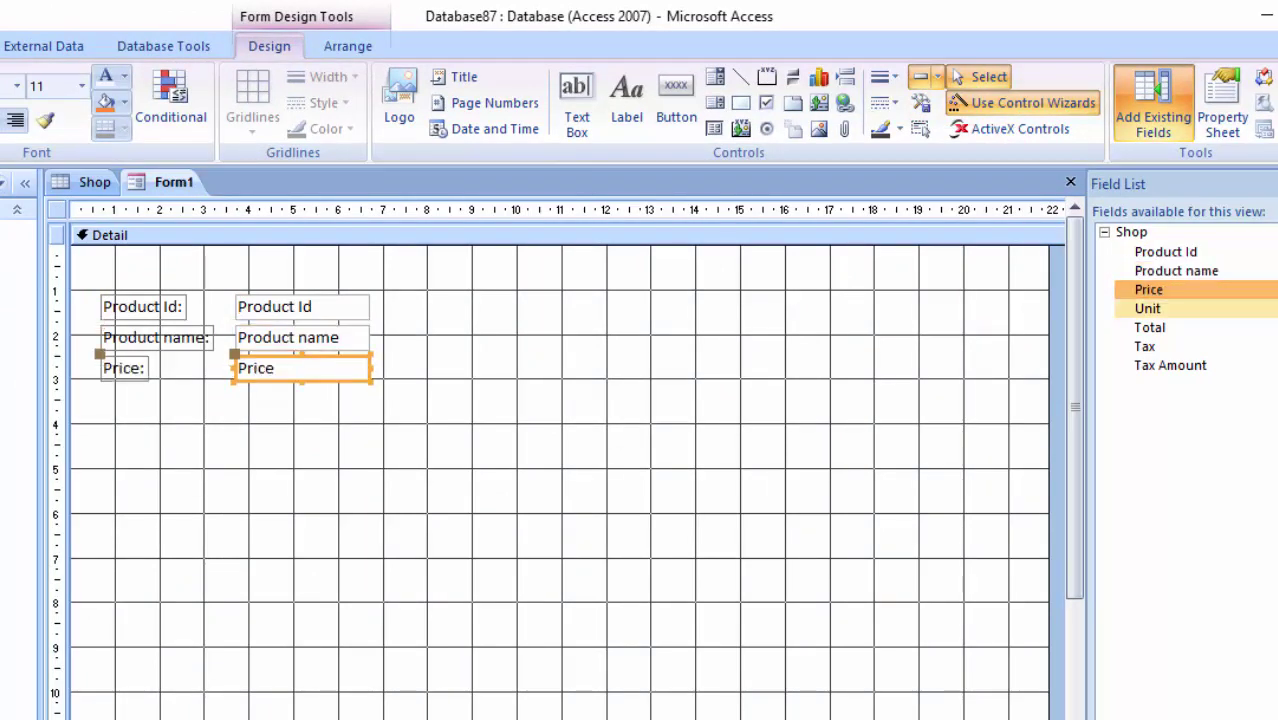
pyautogui.doubleClick(1147, 309)
pyautogui.doubleClick(1149, 327)
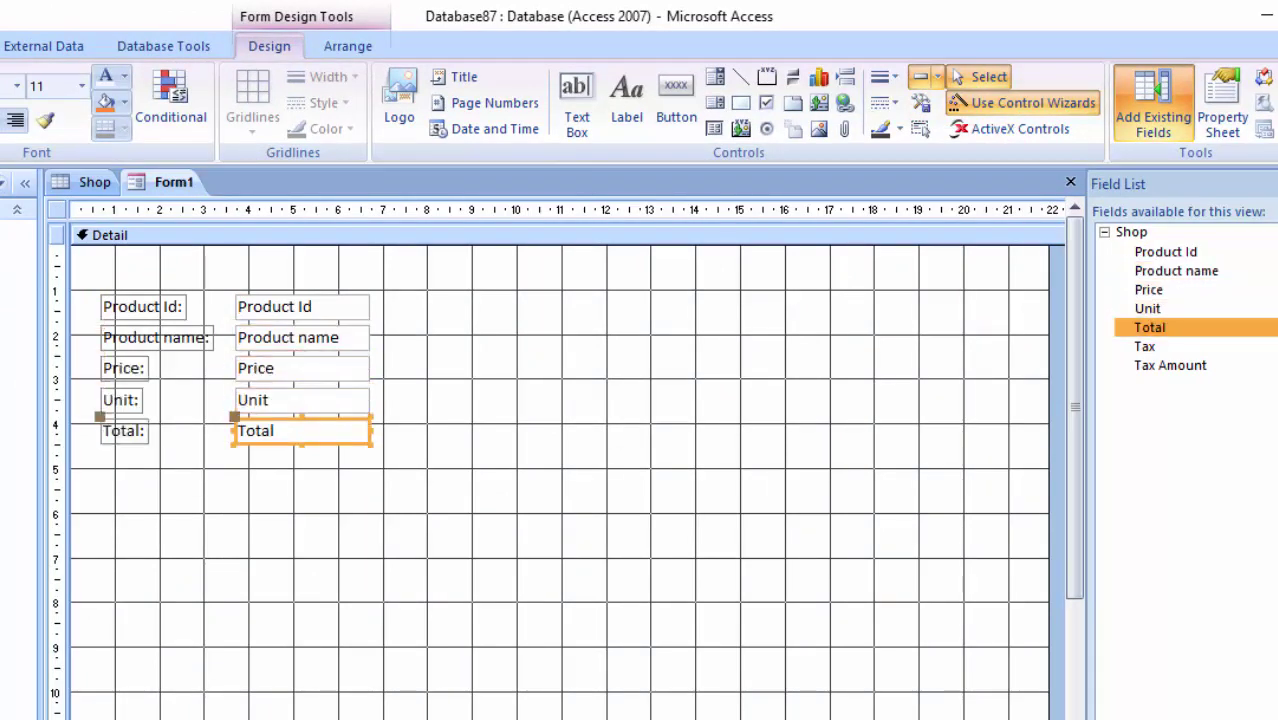
pyautogui.doubleClick(1145, 346)
pyautogui.doubleClick(1170, 365)
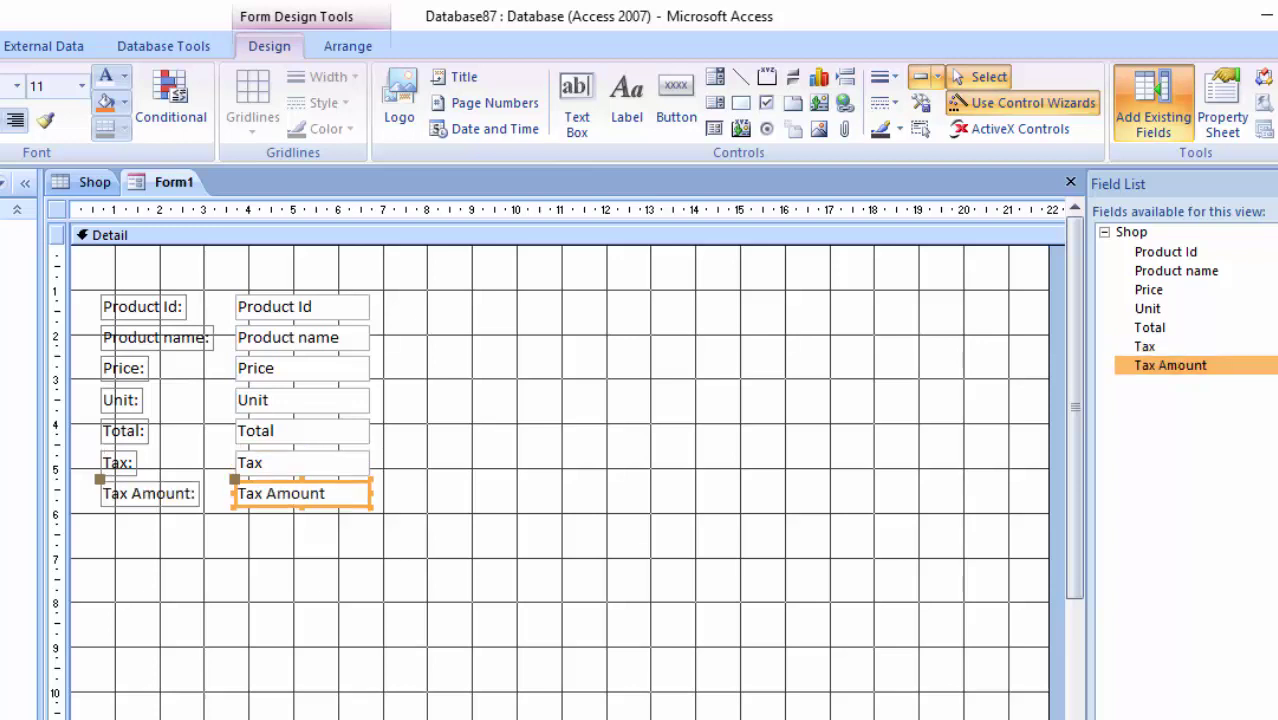
pyautogui.moveTo(300, 493); pyautogui.dragTo(787, 319)
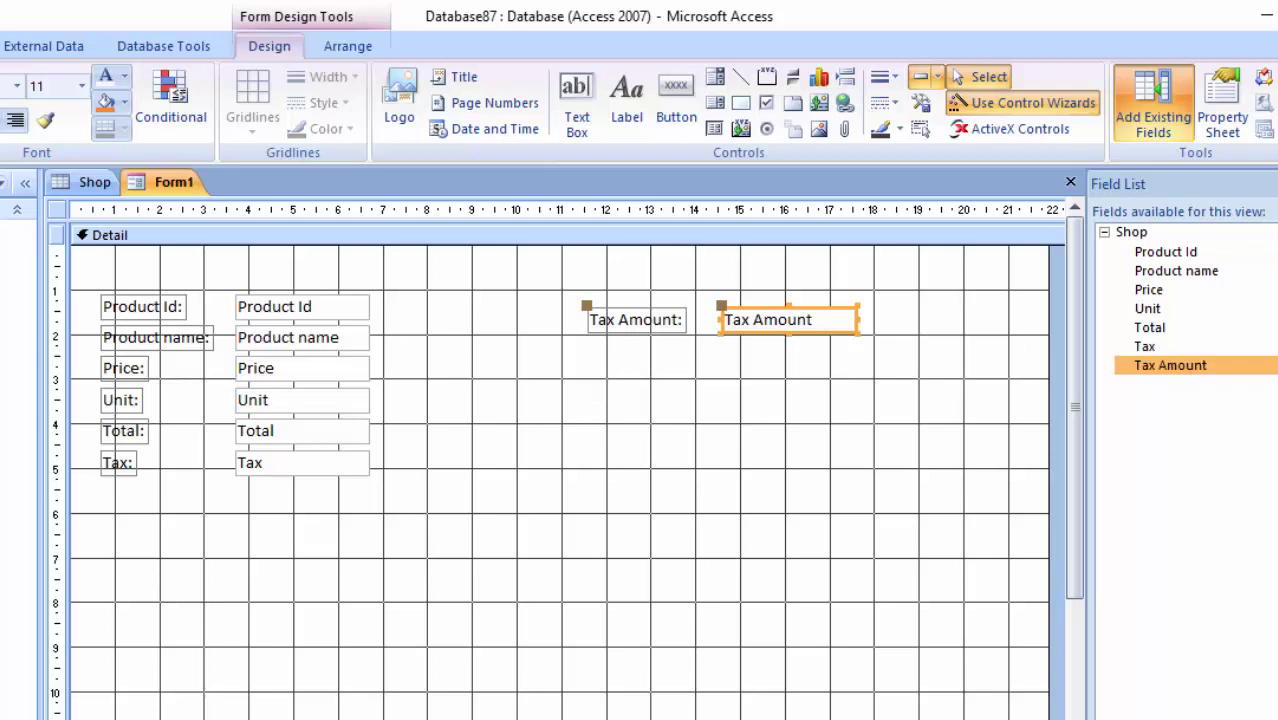
# - Move Tax to the right-hand column above Tax Amount, shifting Tax Amount down below it
pyautogui.moveTo(300, 462); pyautogui.dragTo(791, 254)
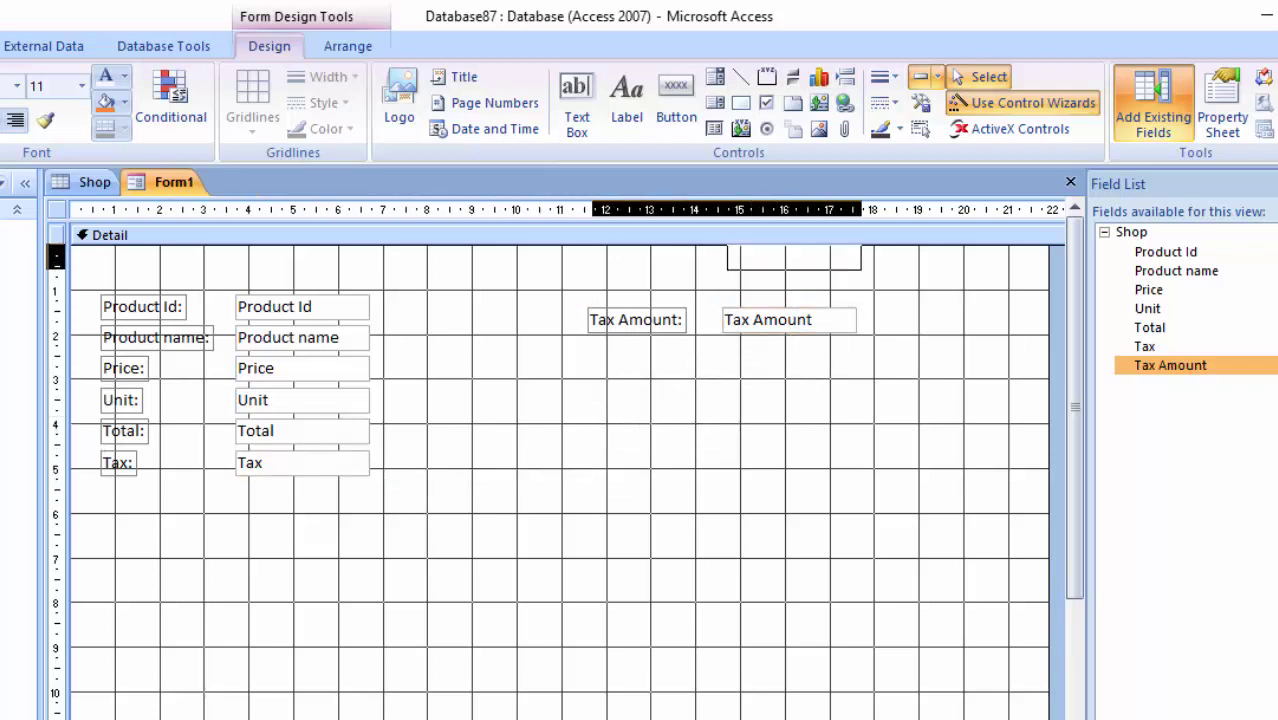
pyautogui.moveTo(791, 254); pyautogui.dragTo(791, 278)
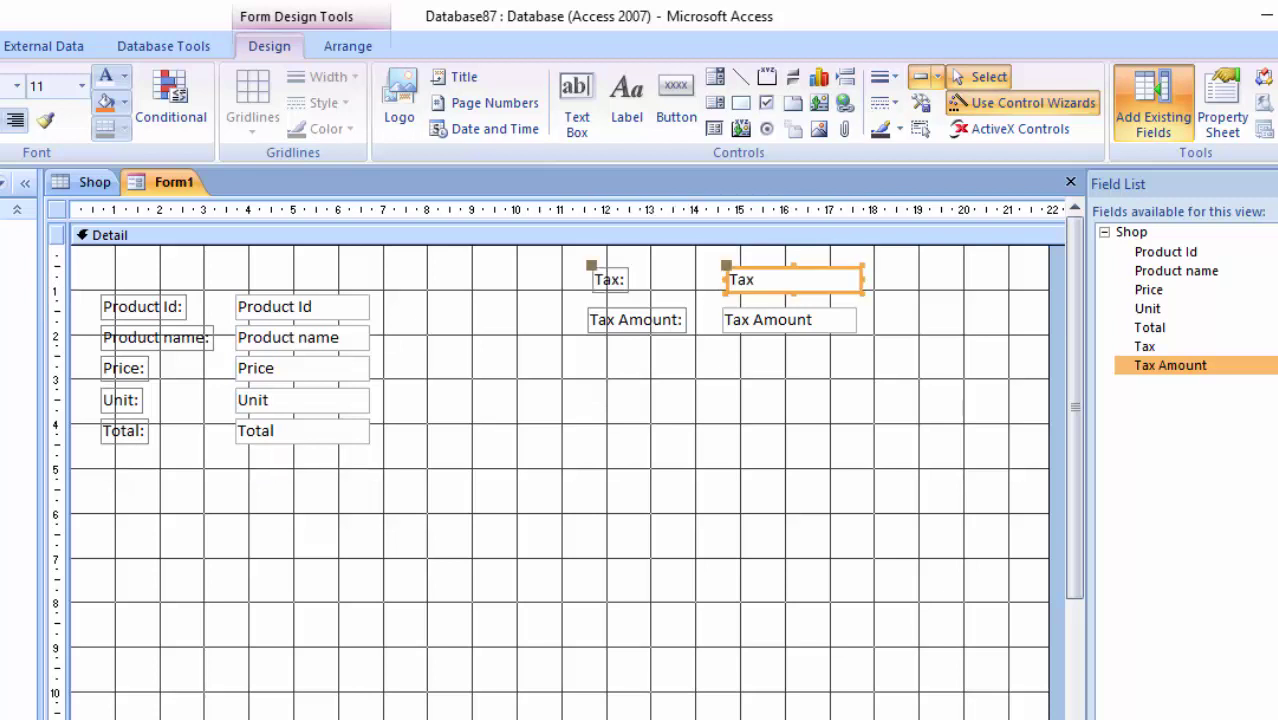
pyautogui.moveTo(636, 320); pyautogui.dragTo(650, 360)
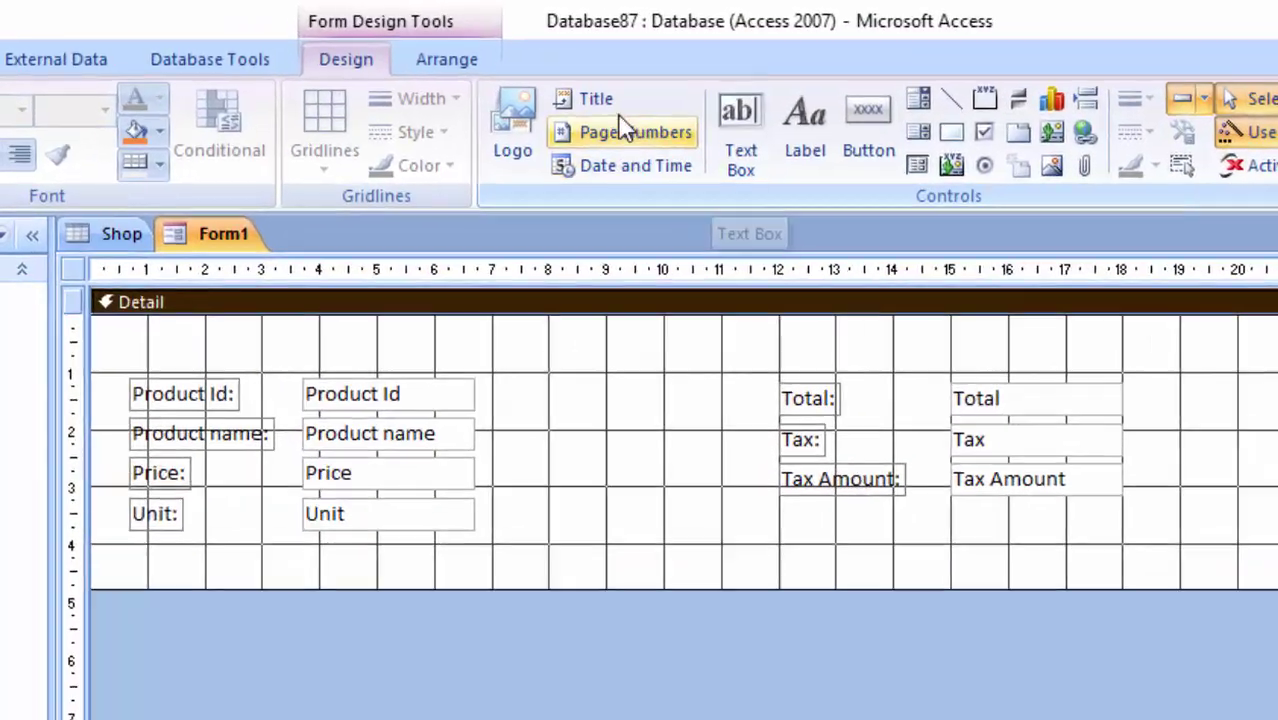
# - Add a 'Grocessary Shop' title and make it bold Rockwell Extra Bold
pyautogui.click(464, 77)
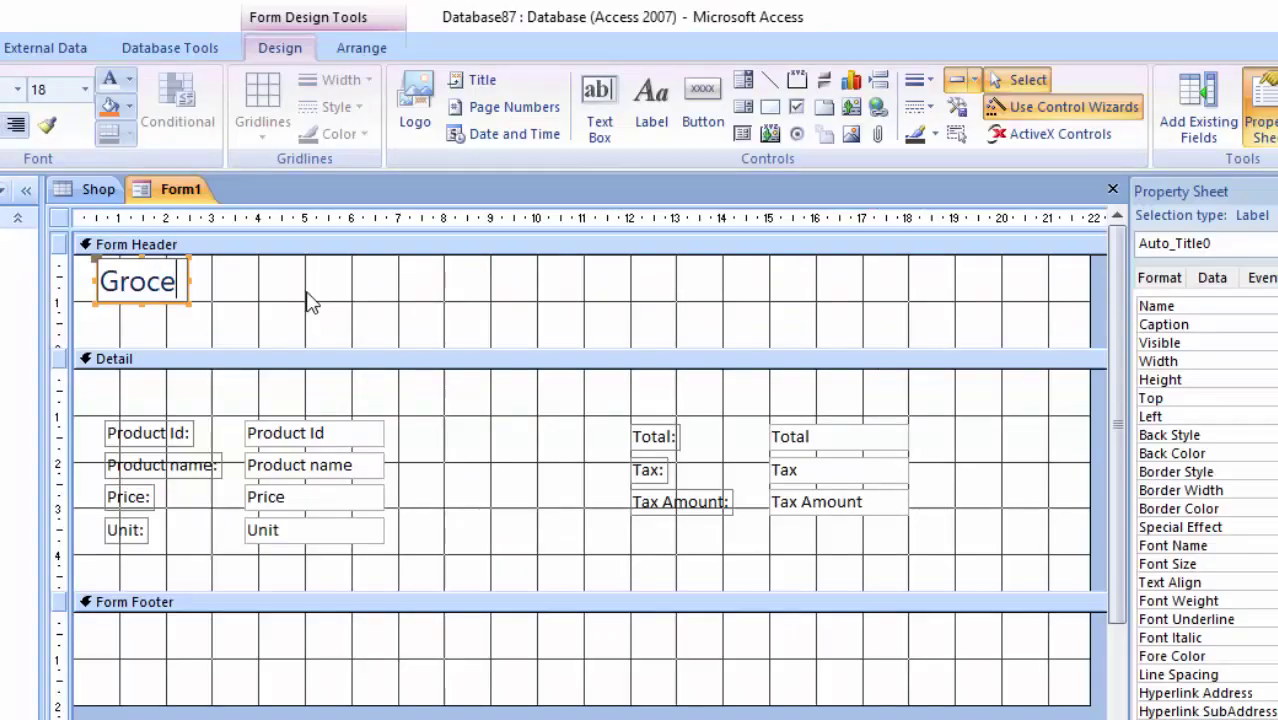
pyautogui.write('Grocessar')
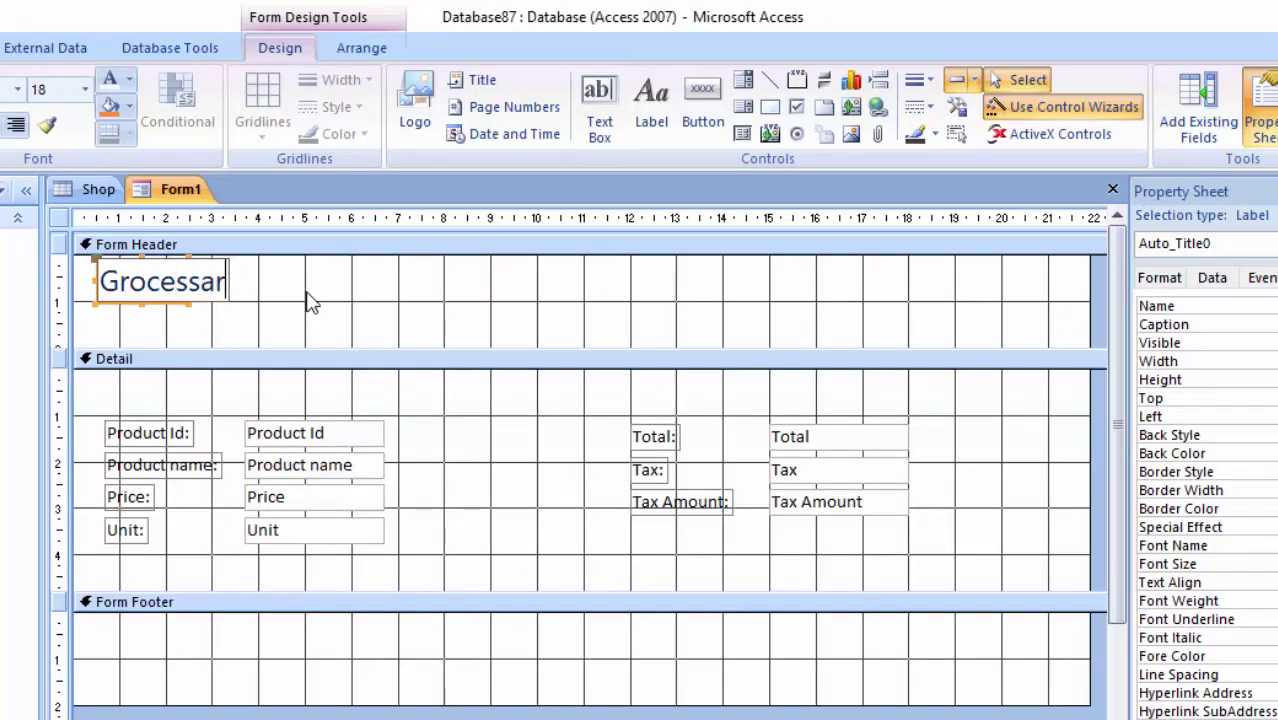
pyautogui.write('y')
pyautogui.write(' Shop')
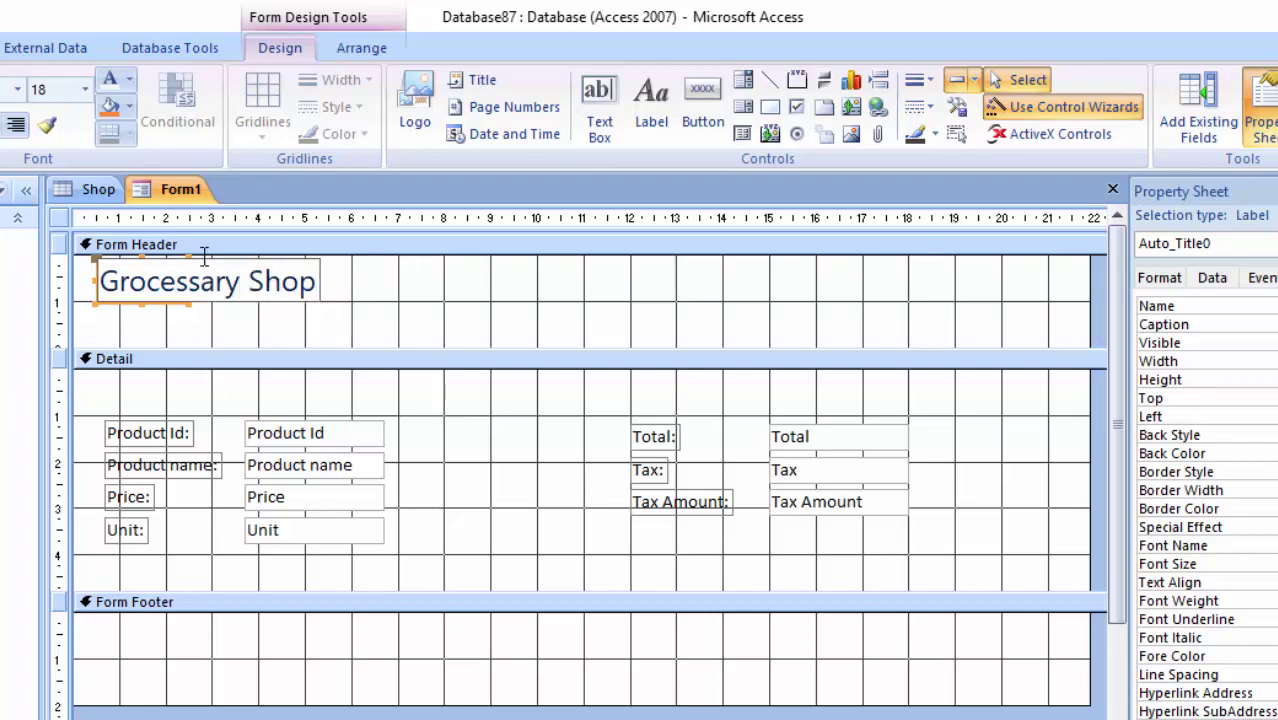
pyautogui.moveTo(316, 282); pyautogui.dragTo(77, 293)
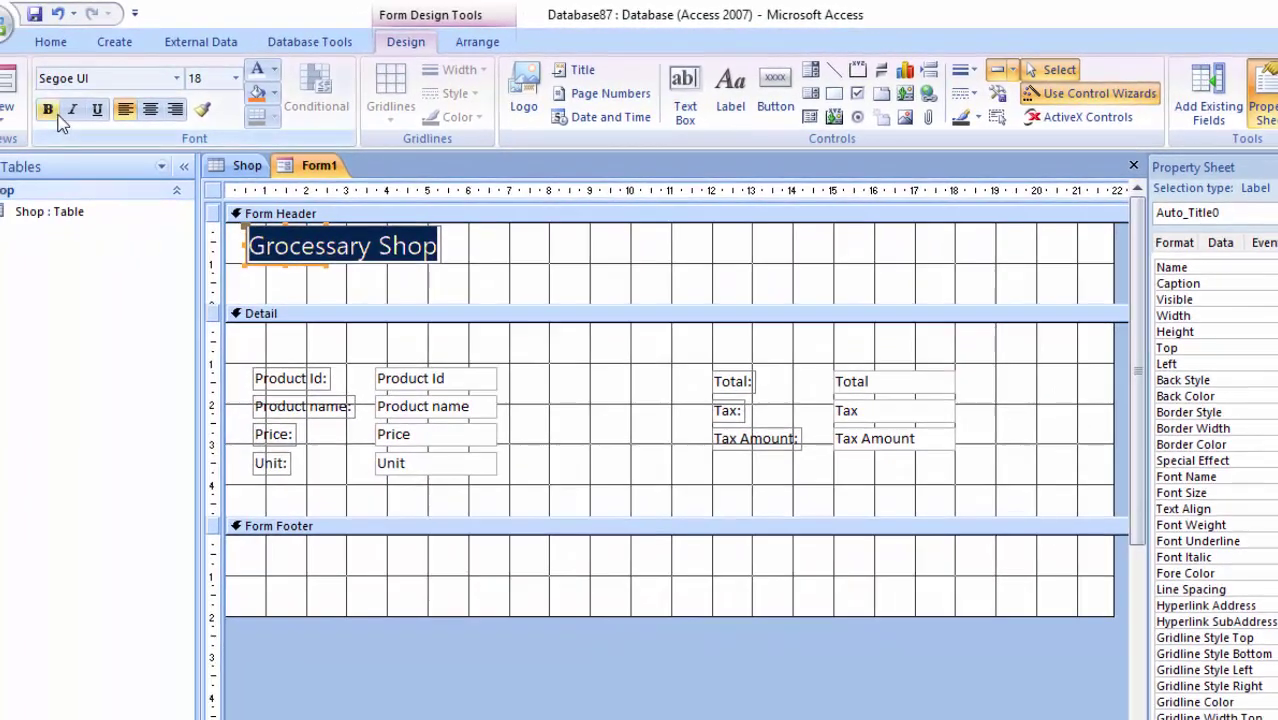
pyautogui.click(47, 109)
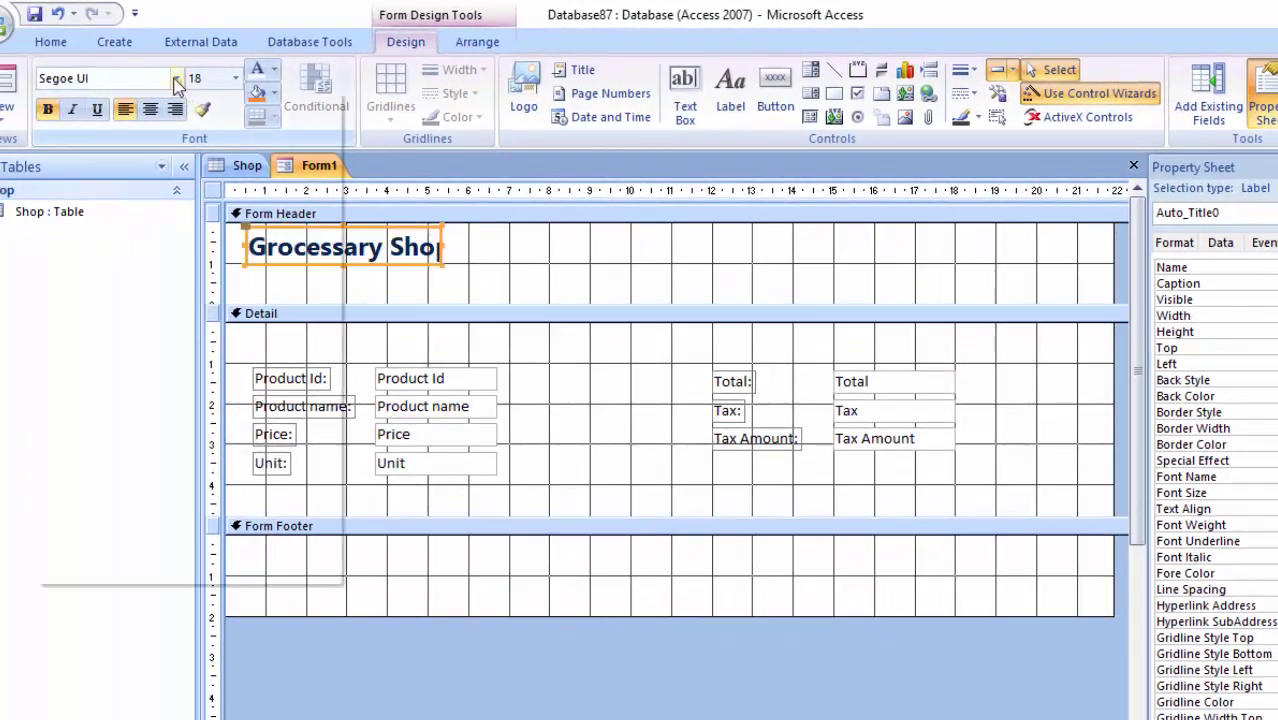
pyautogui.click(176, 79)
pyautogui.click(171, 257)
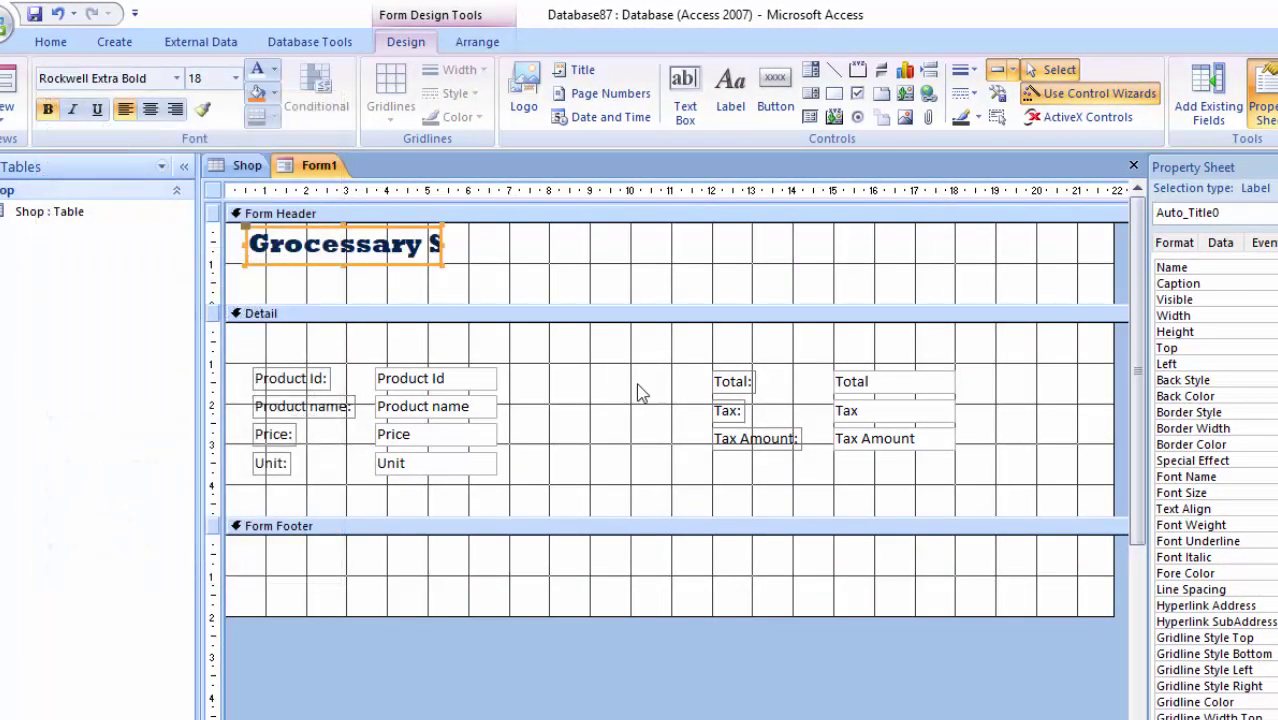
# - Widen the title label and give it a black background with white, centred text
pyautogui.moveTo(441, 264); pyautogui.dragTo(822, 285)
pyautogui.moveTo(519, 249); pyautogui.dragTo(43, 251)
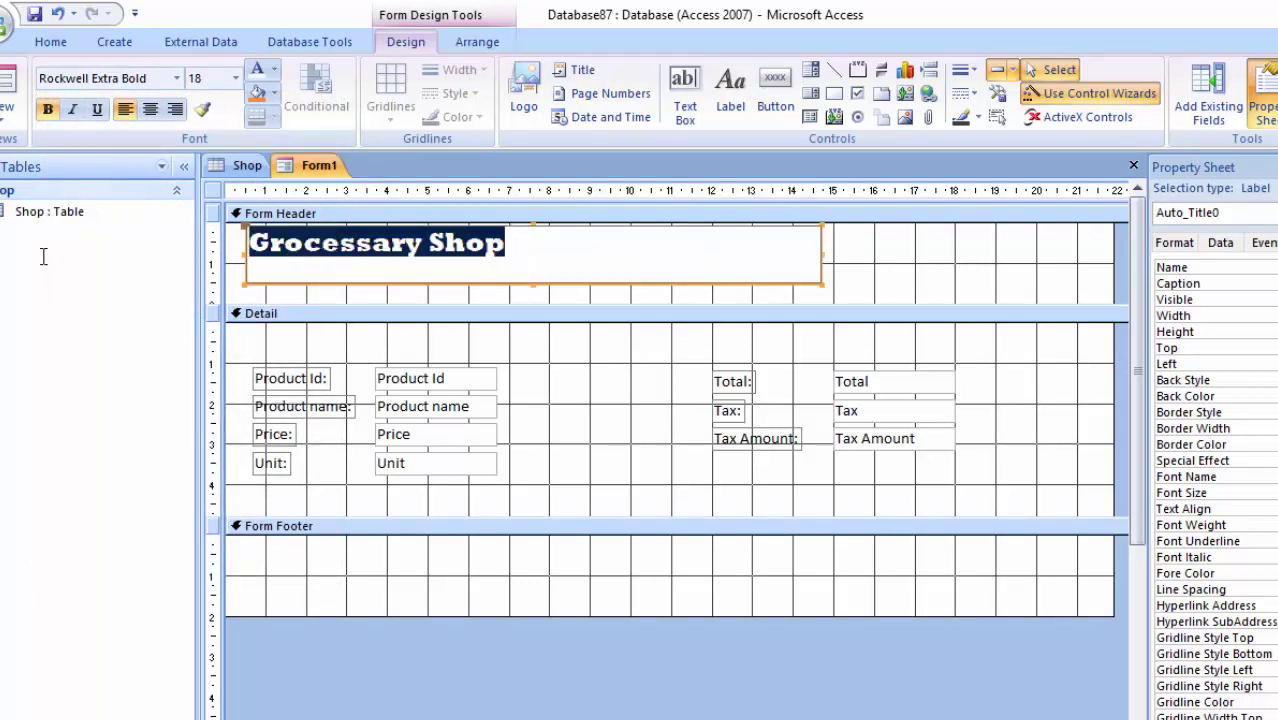
pyautogui.click(275, 92)
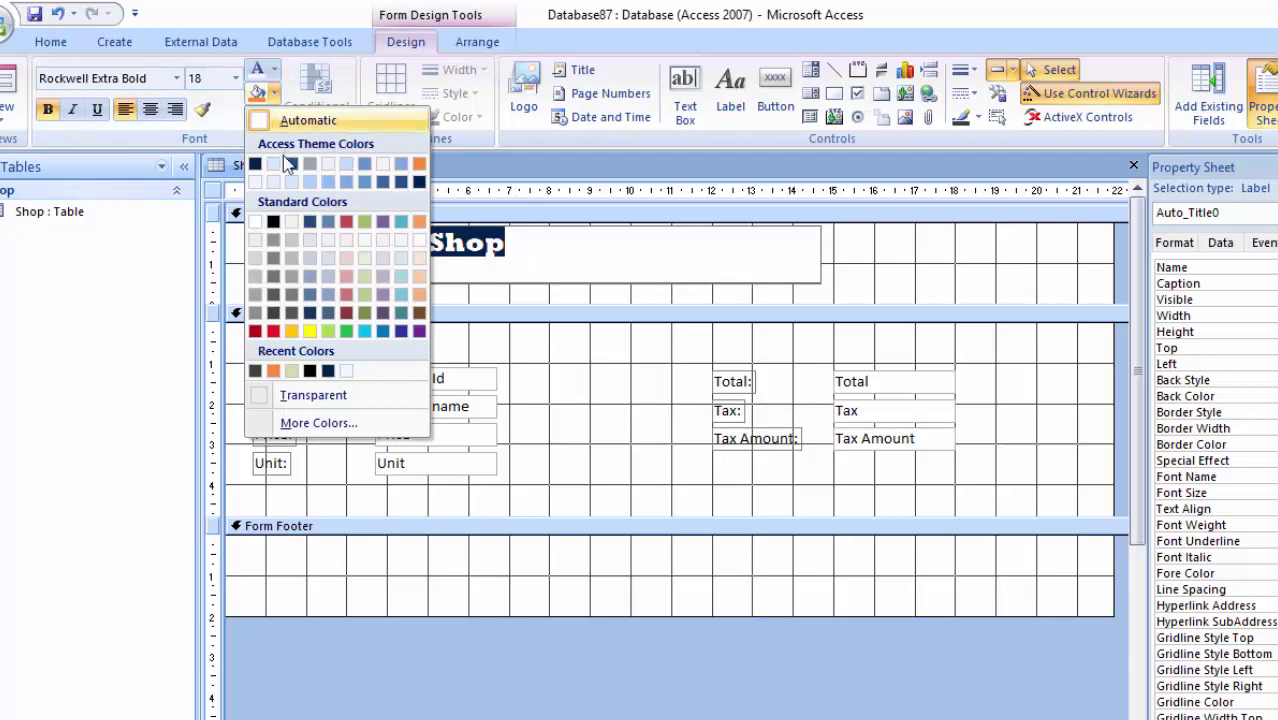
pyautogui.click(275, 222)
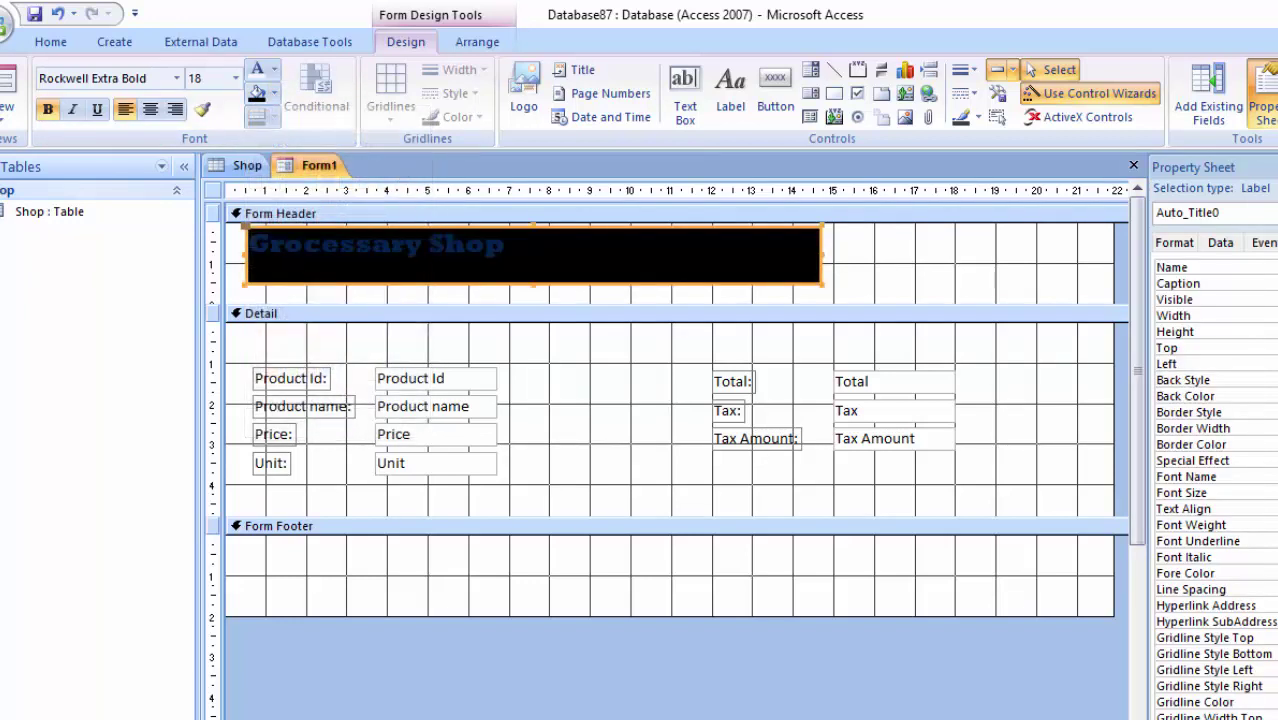
pyautogui.click(160, 263)
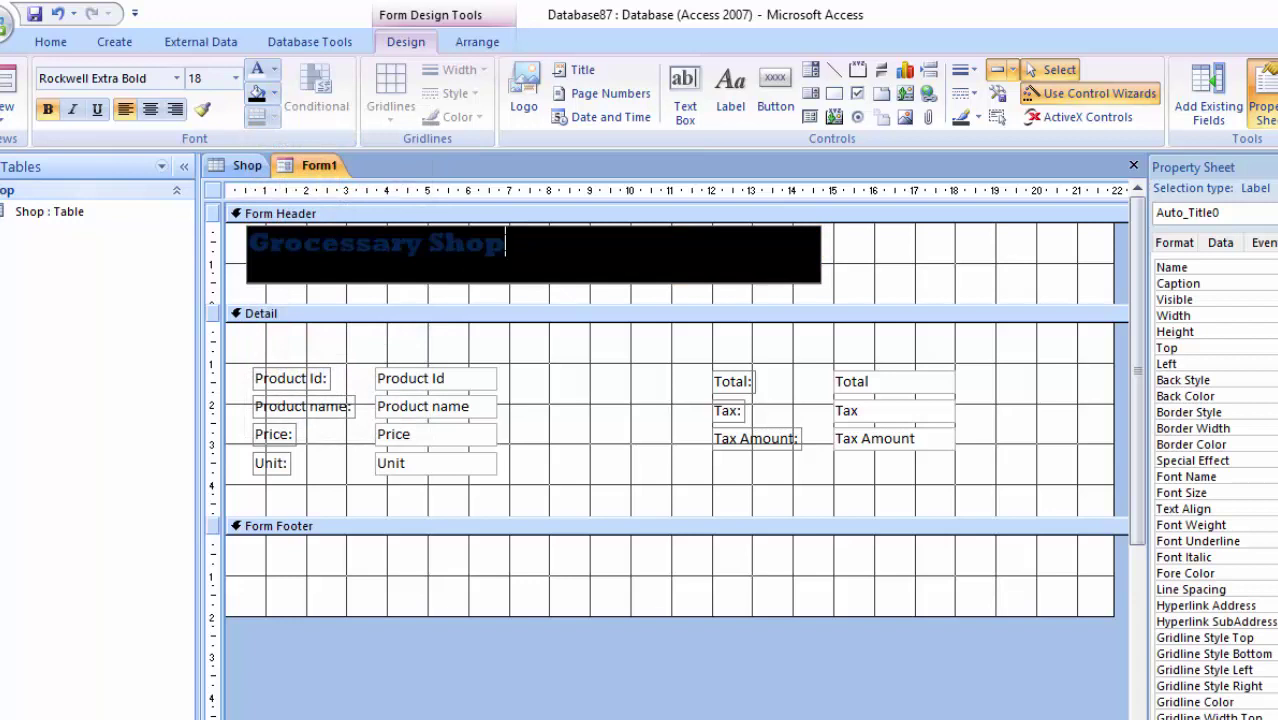
pyautogui.click(277, 72)
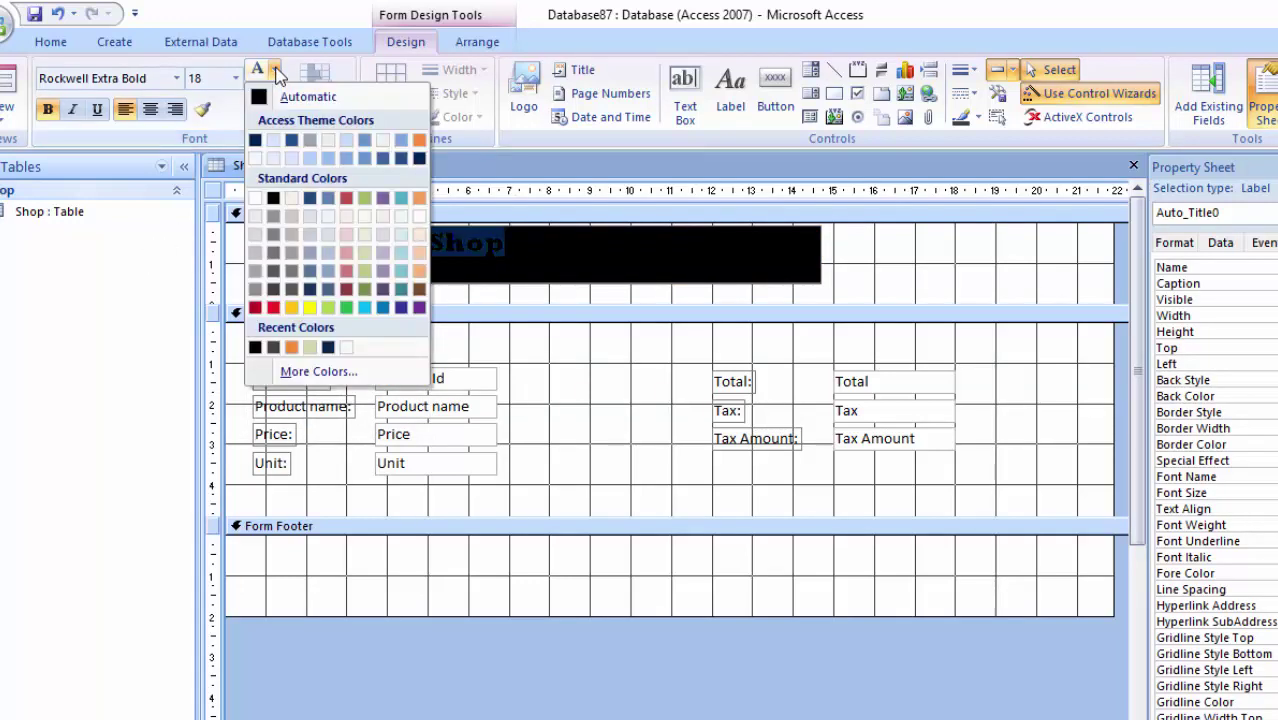
pyautogui.click(257, 78)
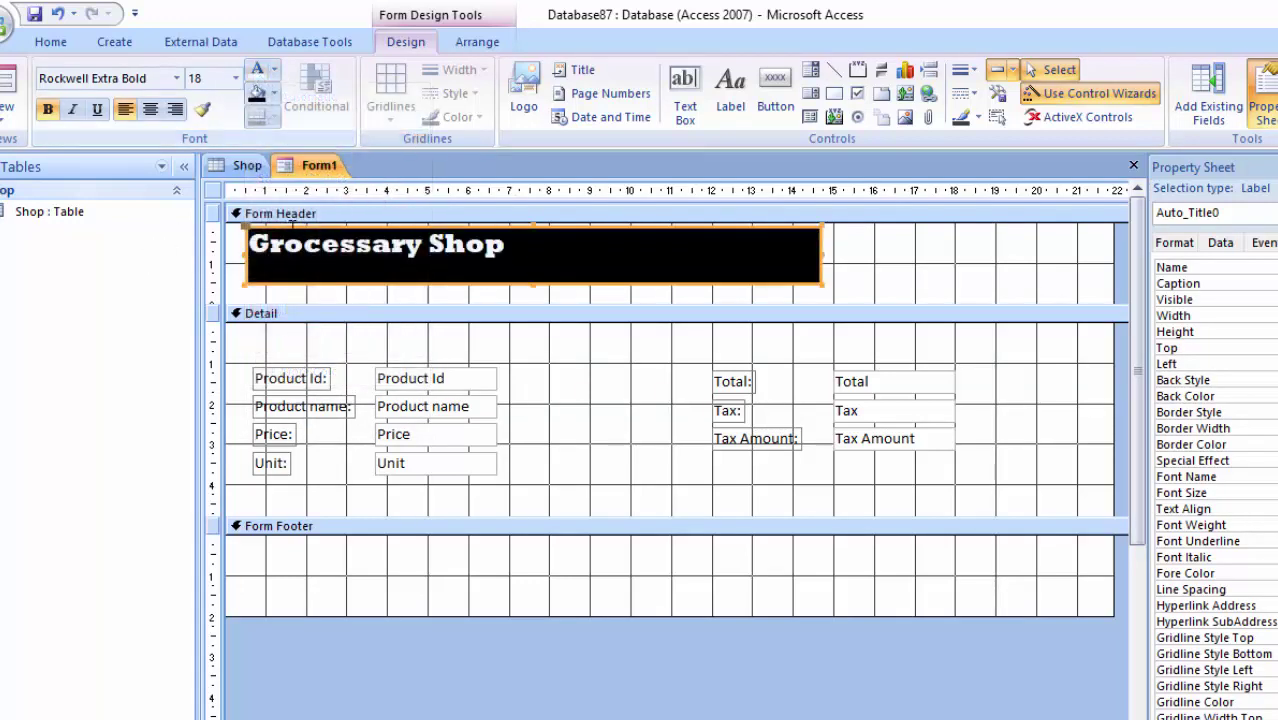
pyautogui.click(252, 243)
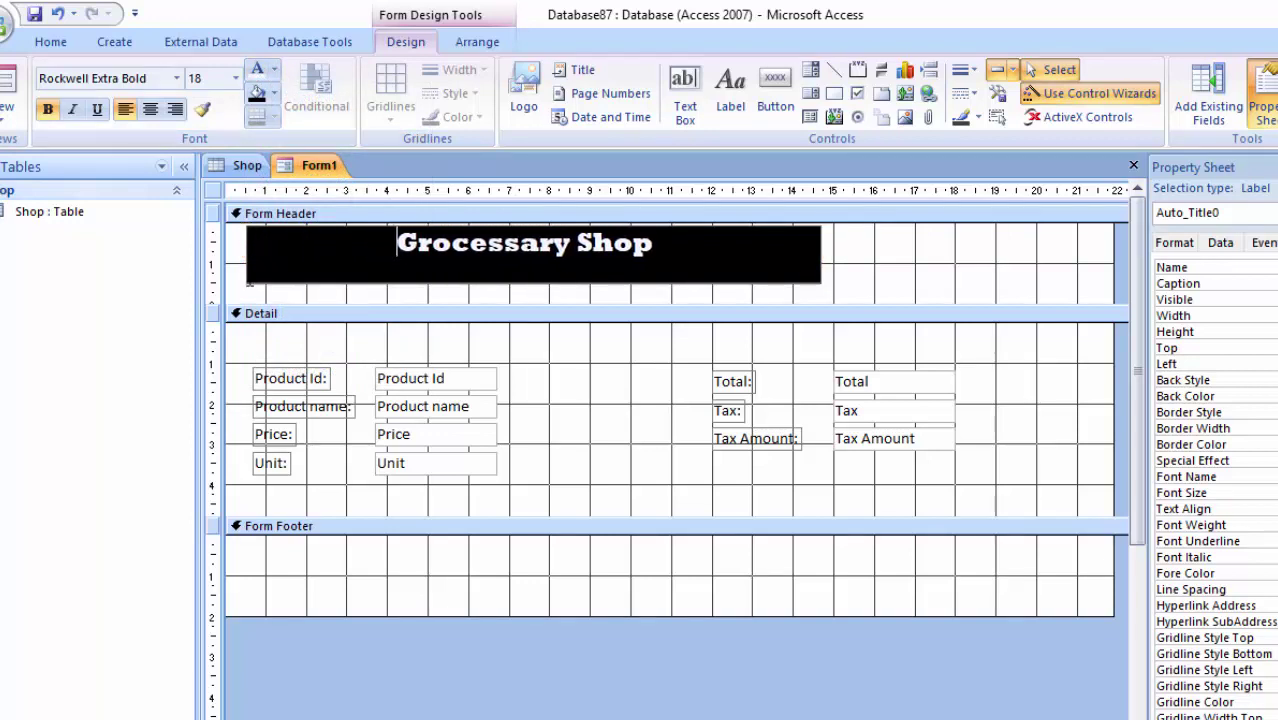
# - Fill the Form Header section with an orange background
pyautogui.click(676, 441)
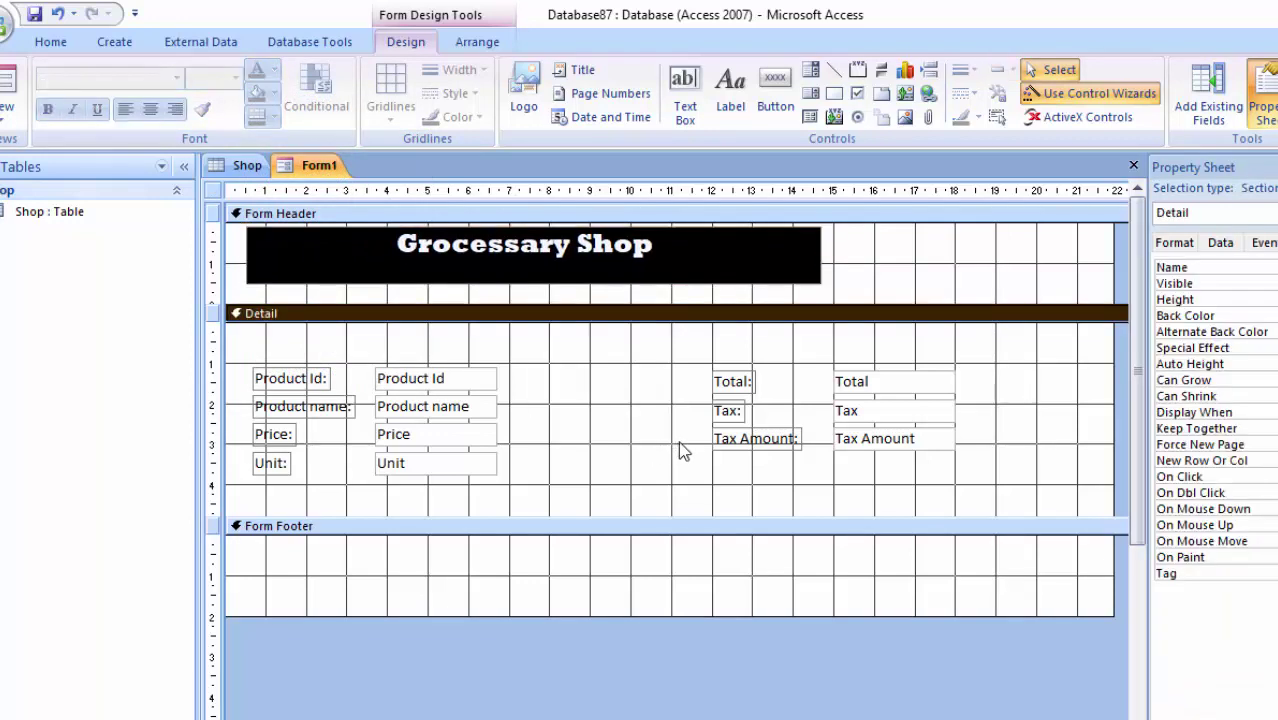
pyautogui.click(907, 251)
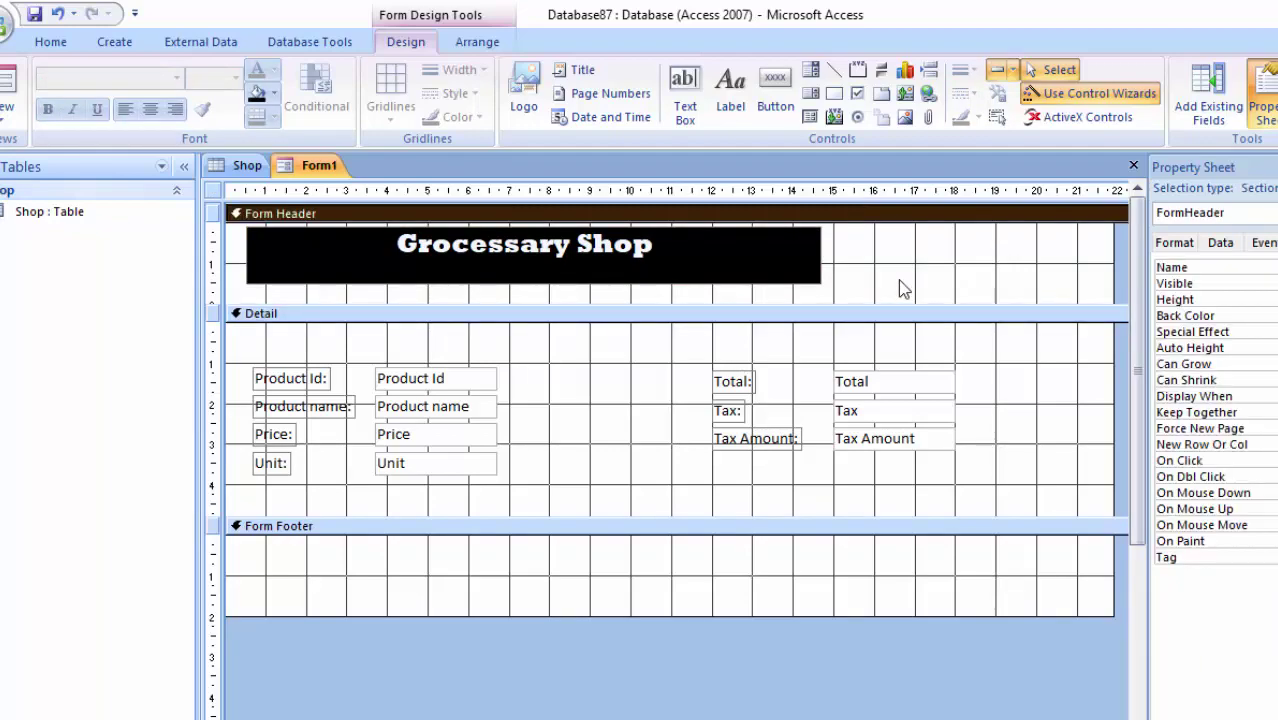
pyautogui.click(274, 93)
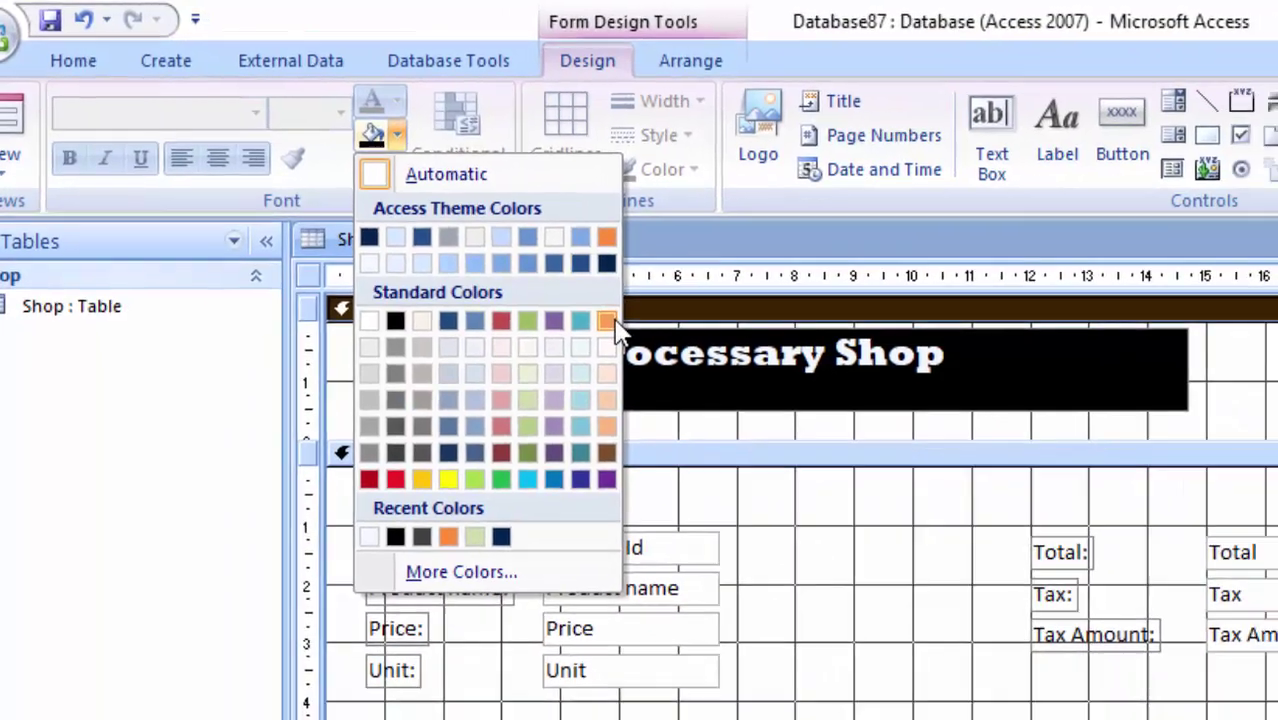
pyautogui.click(638, 337)
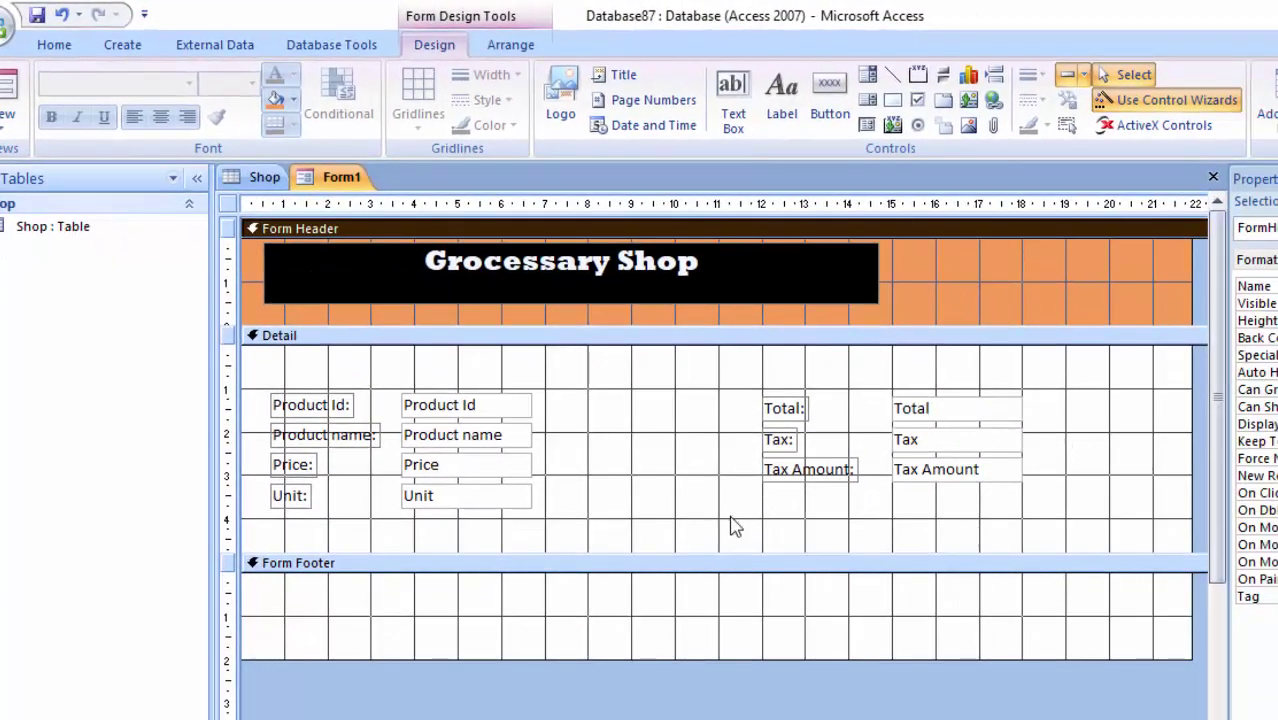
# - Fill the Detail section with a light green background
pyautogui.click(733, 527)
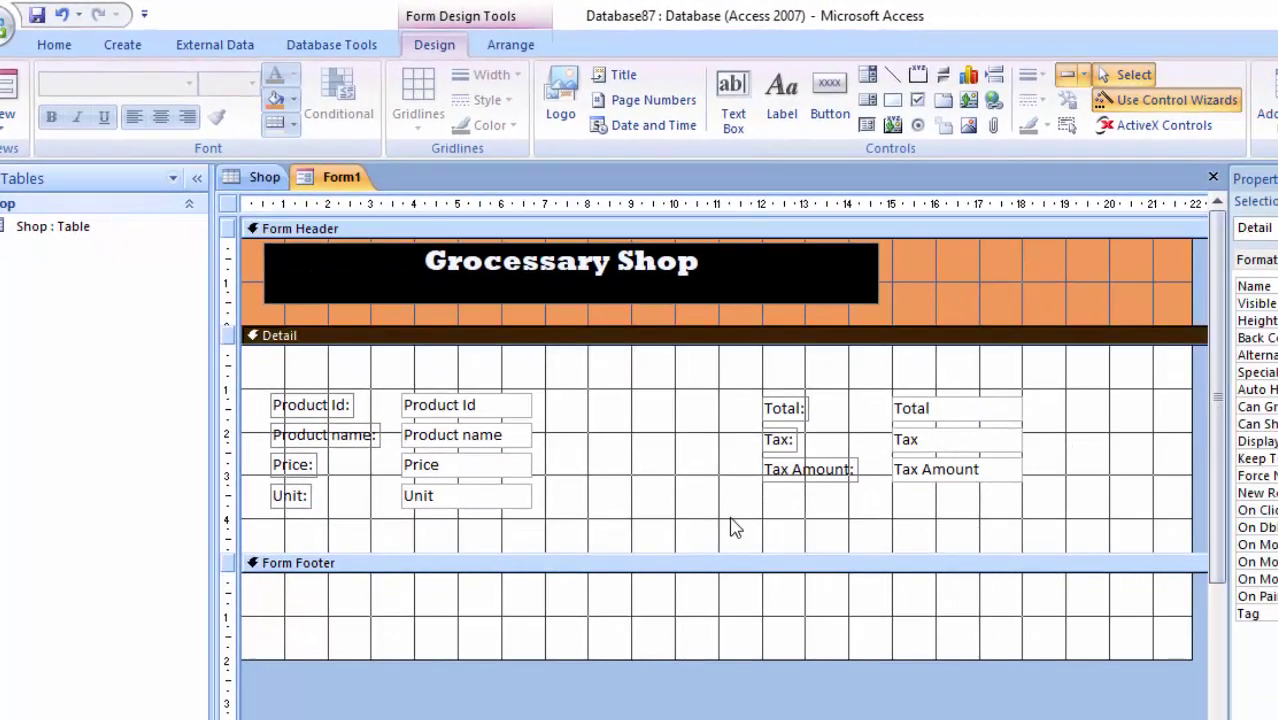
pyautogui.click(294, 101)
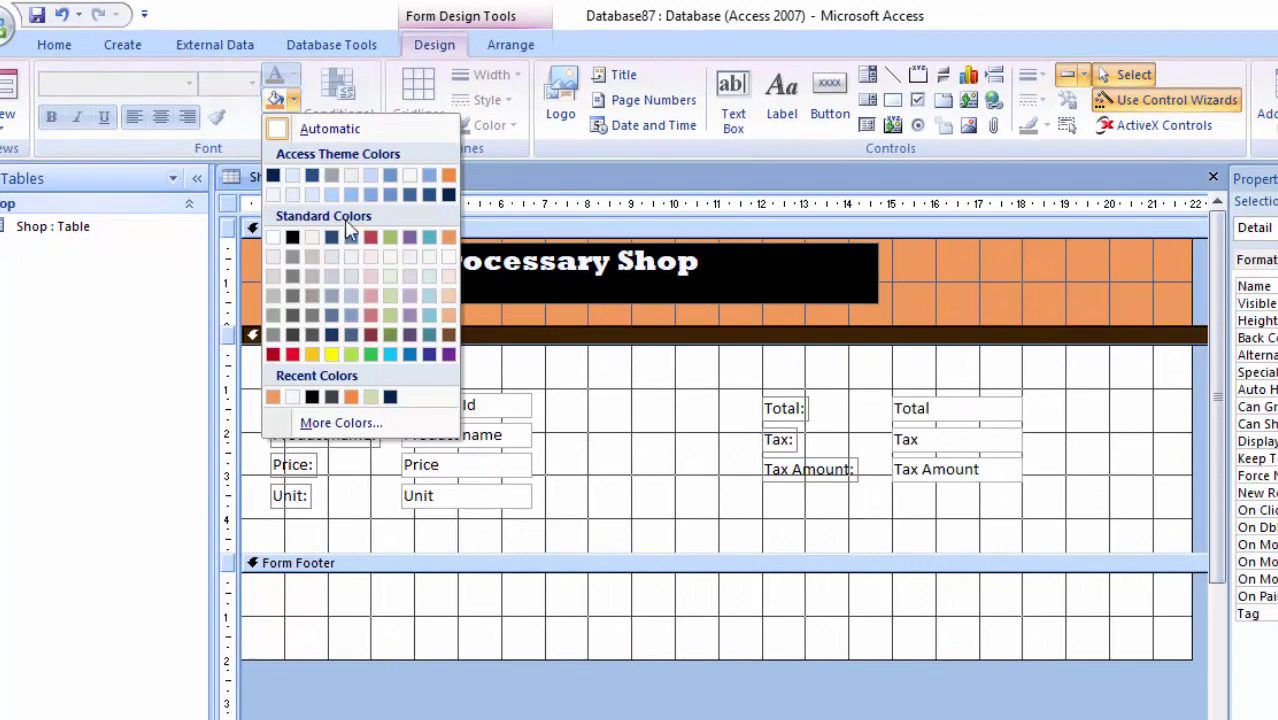
pyautogui.click(392, 315)
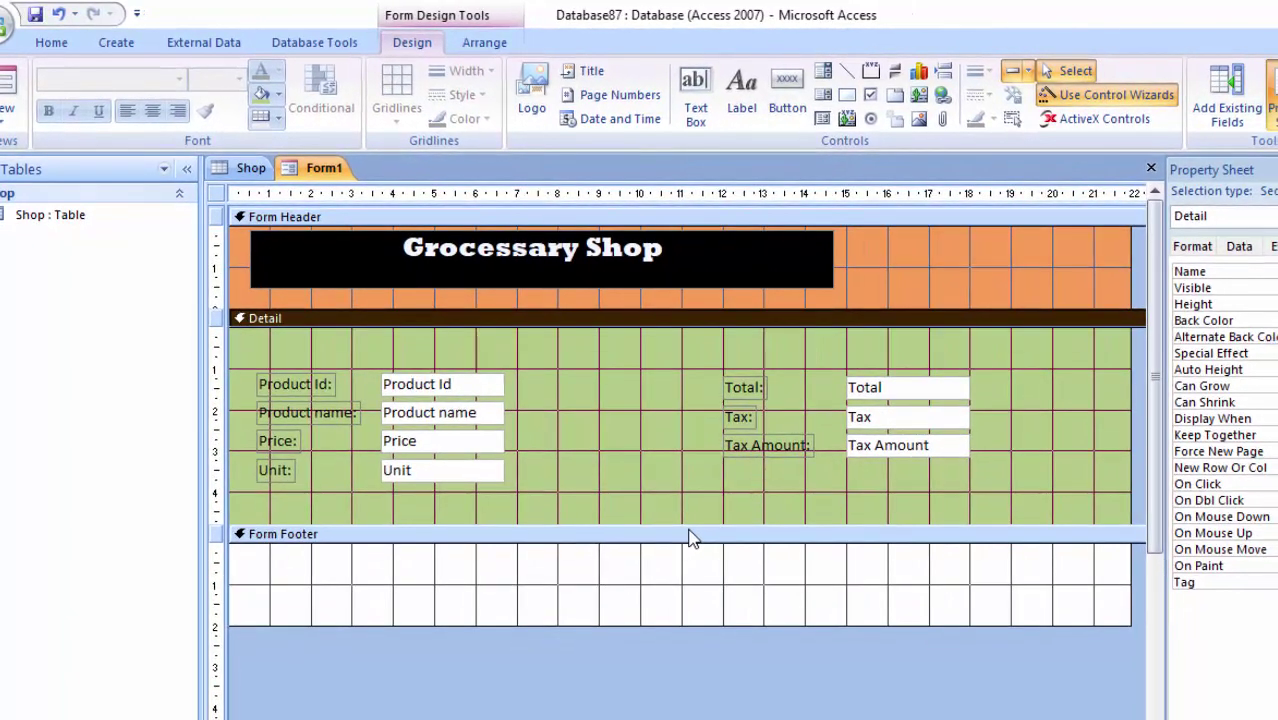
# - Open the Total text box's properties and launch Expression Builder from its Control Source
pyautogui.click(939, 396)
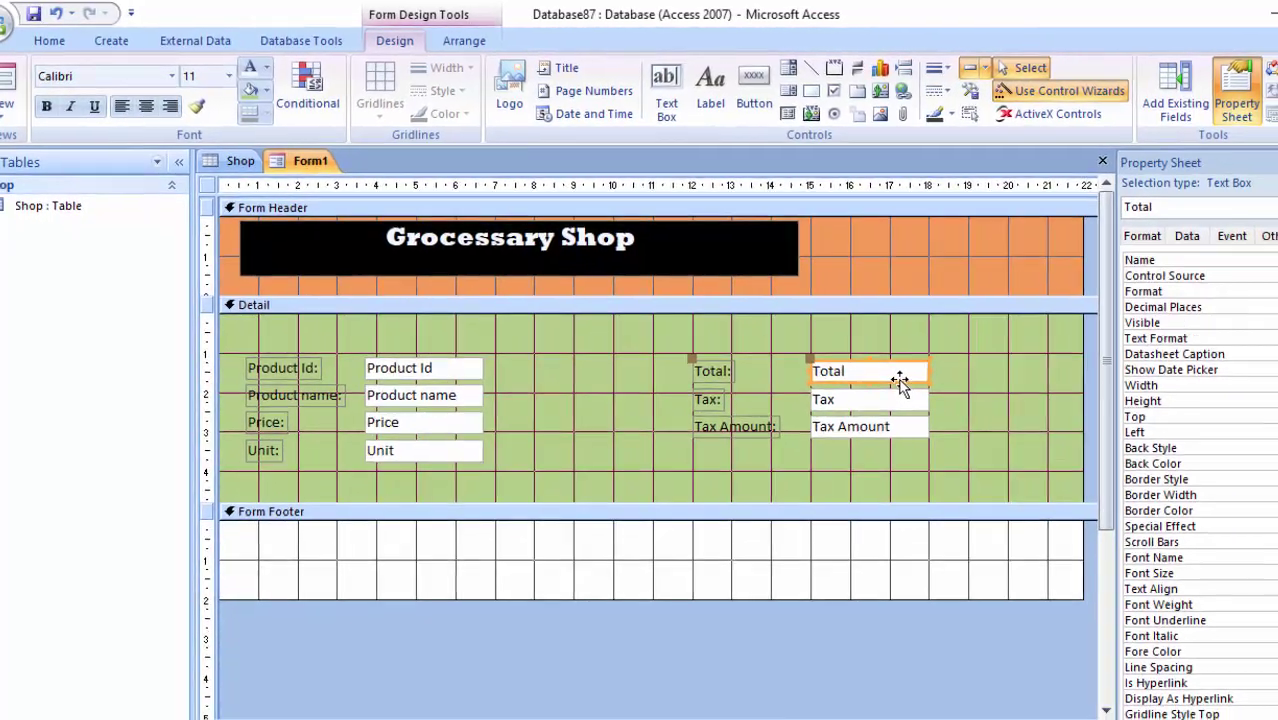
pyautogui.rightClick(939, 396)
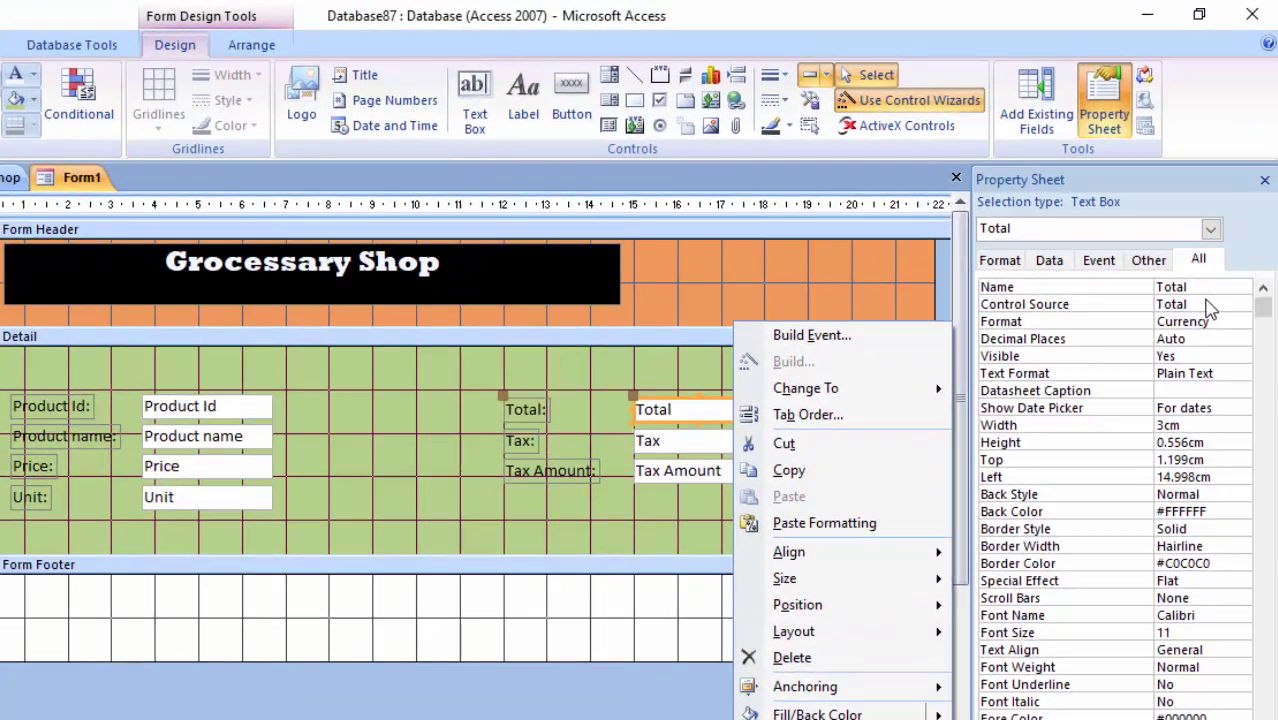
pyautogui.click(1223, 246)
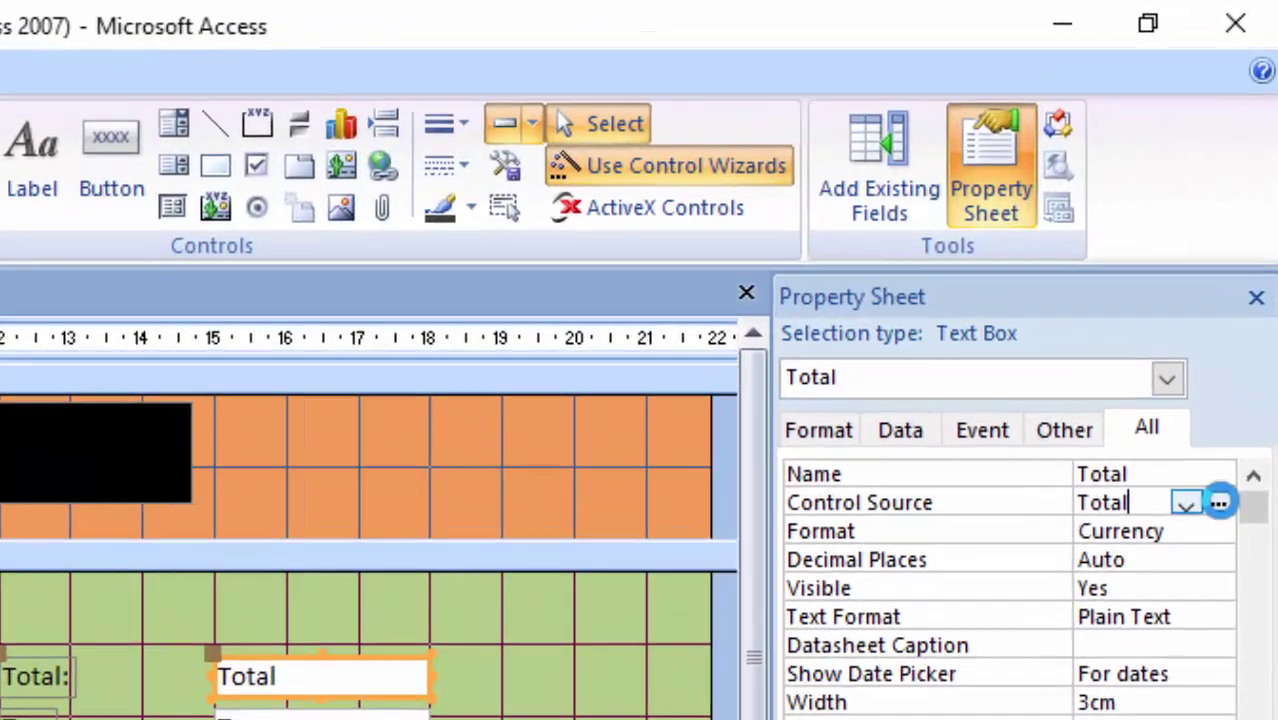
pyautogui.click(1241, 304)
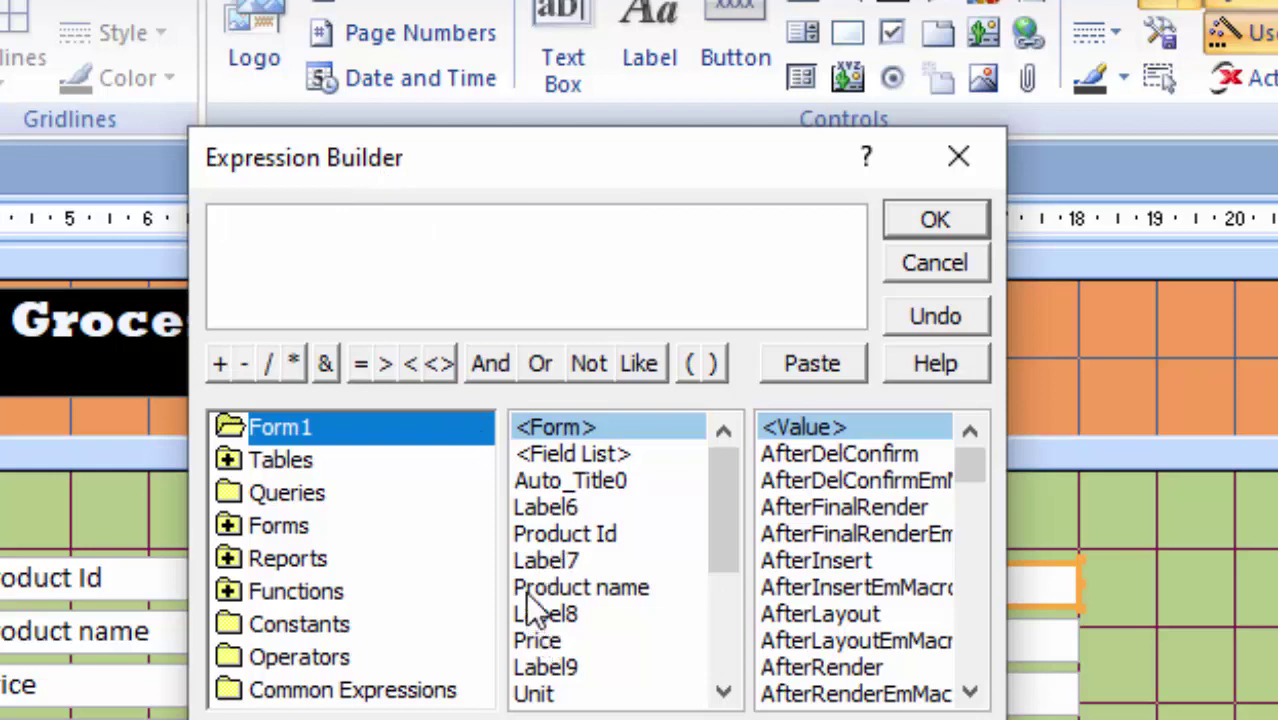
# - Make the Total field compute [Price]*[Unit] by inserting Price and Unit in Expression Builder
pyautogui.doubleClick(560, 648)
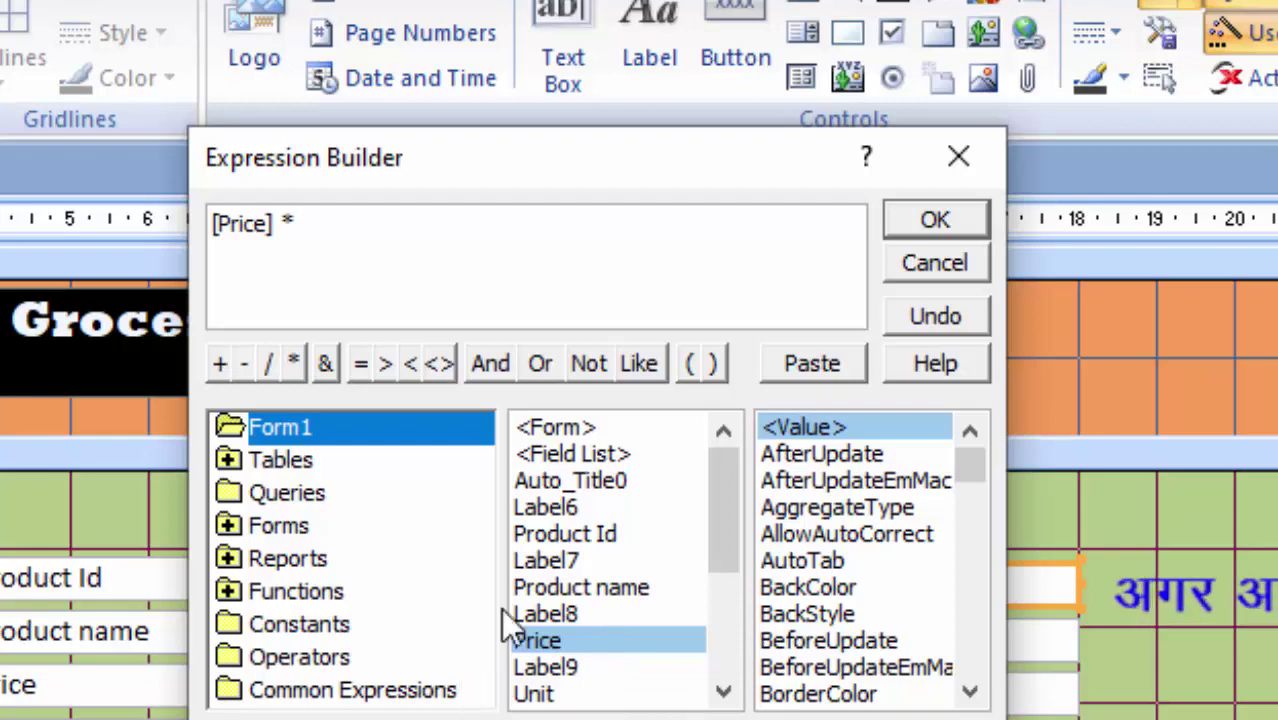
pyautogui.click(546, 697)
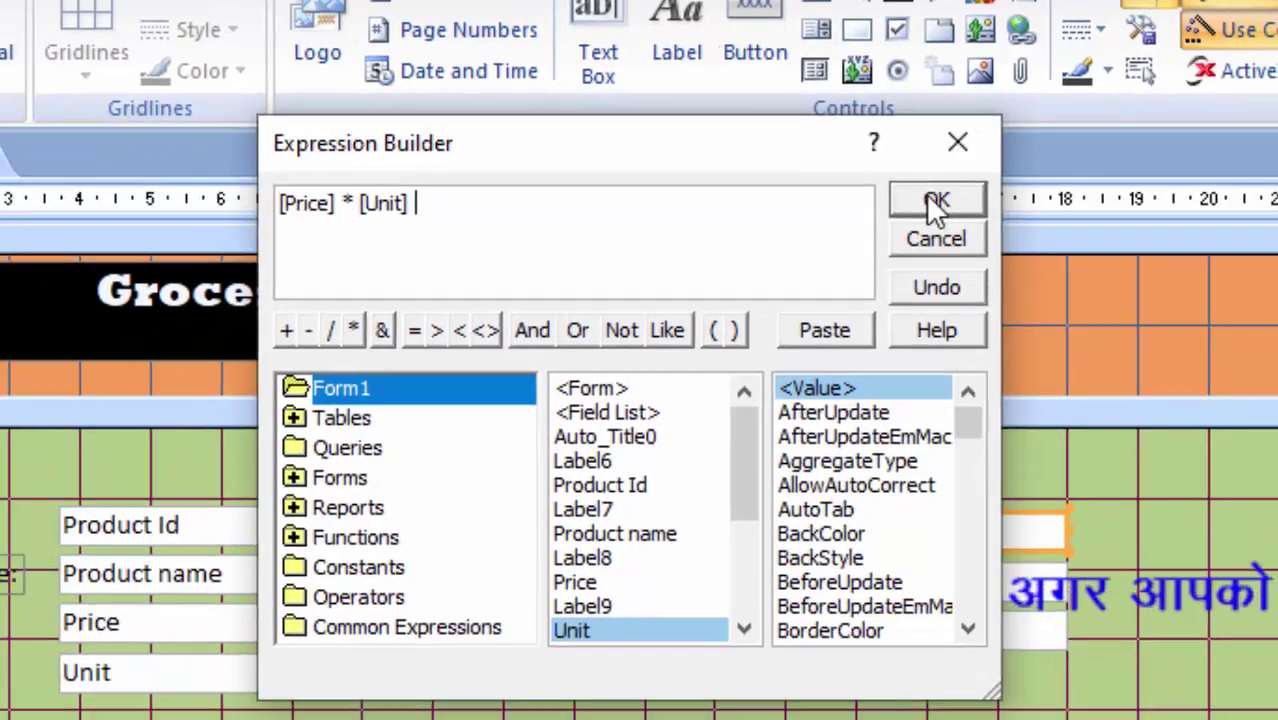
pyautogui.click(935, 219)
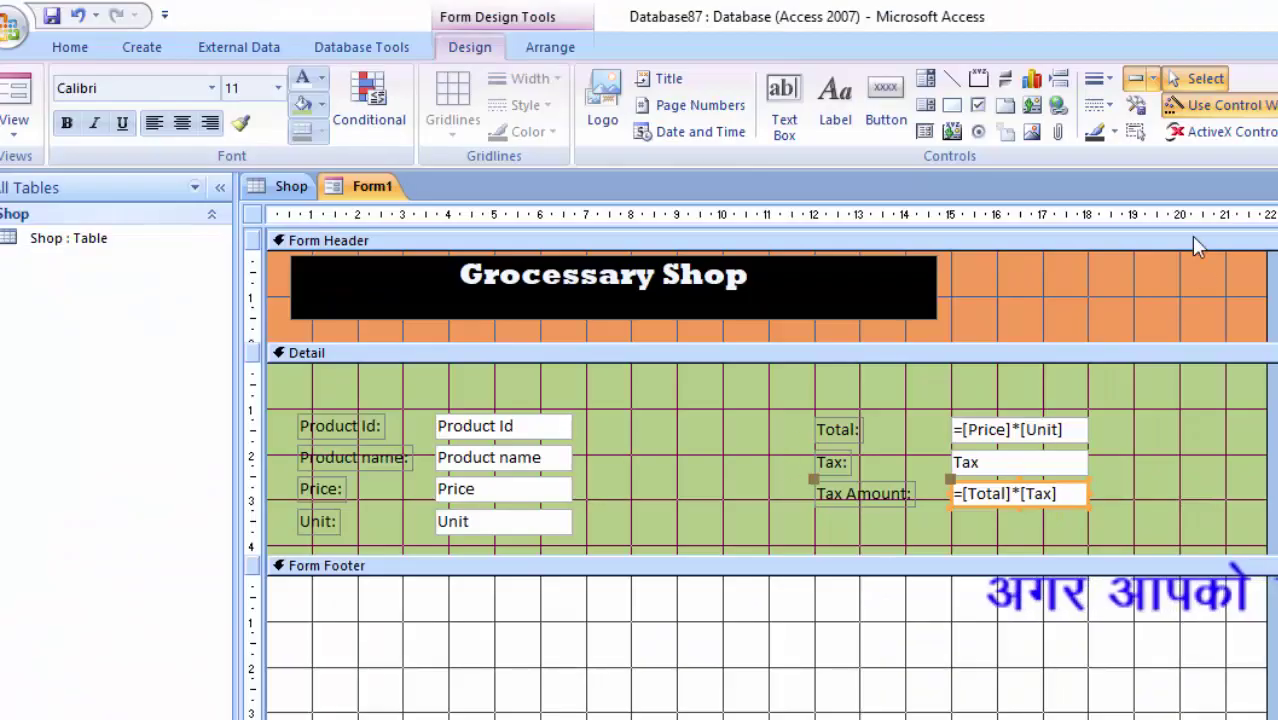
pyautogui.click(888, 98)
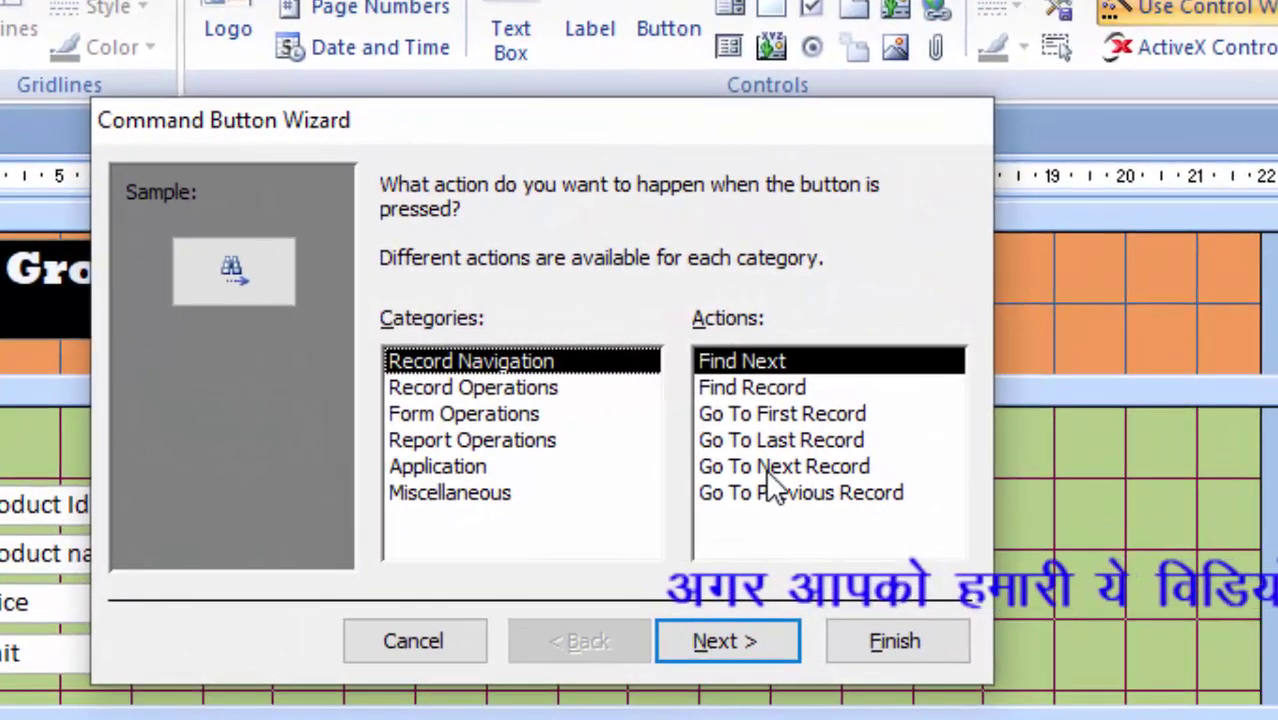
# - Create a text-captioned 'Next Record' button using Go To Next Record, then enlarge it
pyautogui.click(945, 401)
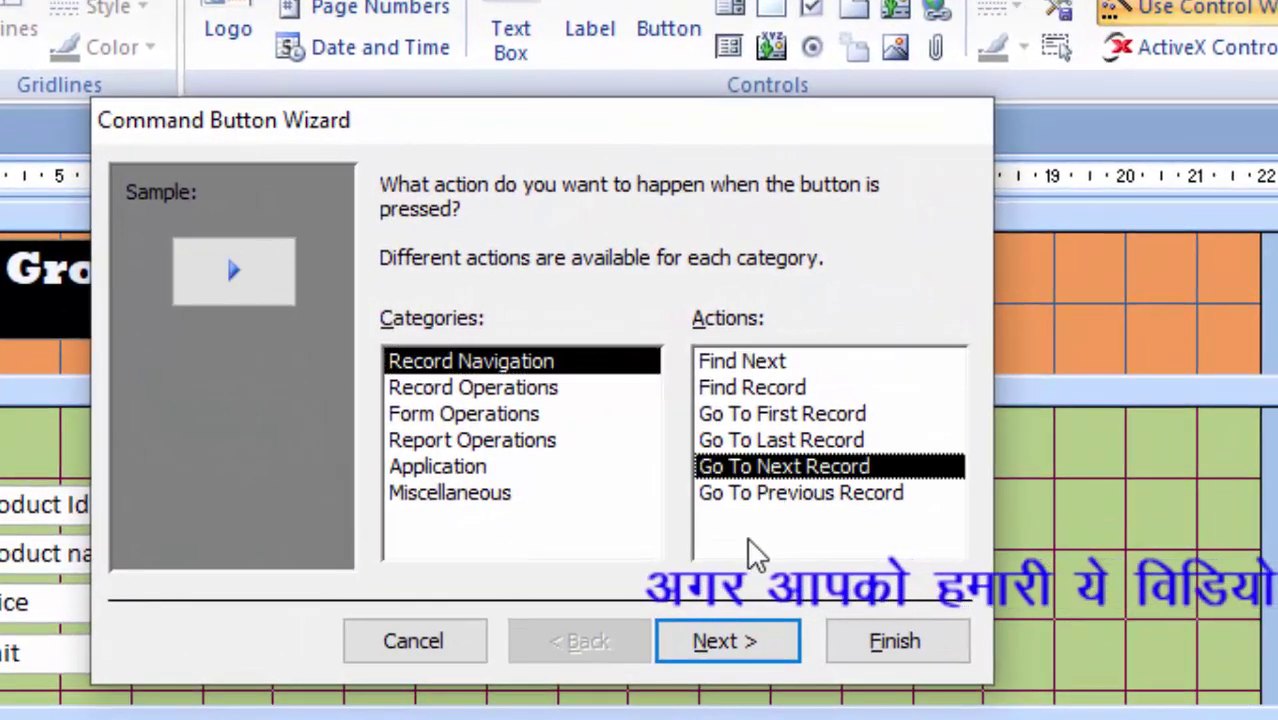
pyautogui.click(736, 643)
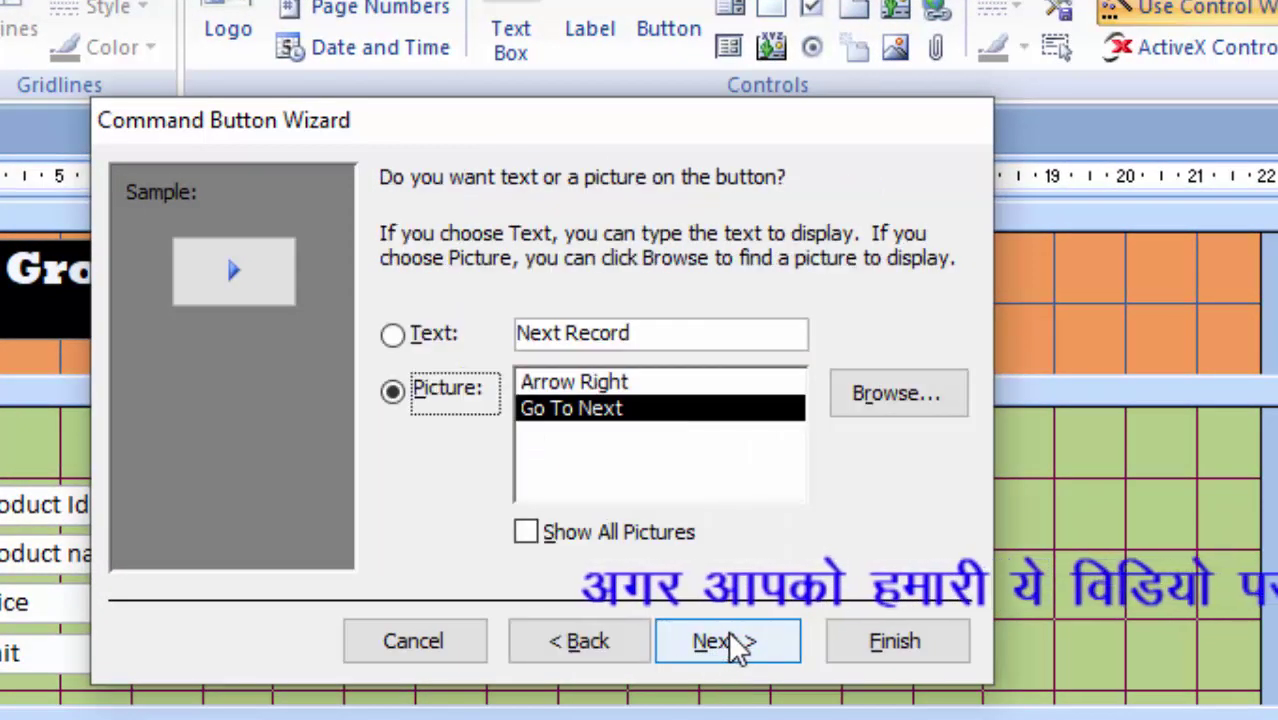
pyautogui.click(405, 336)
pyautogui.click(752, 645)
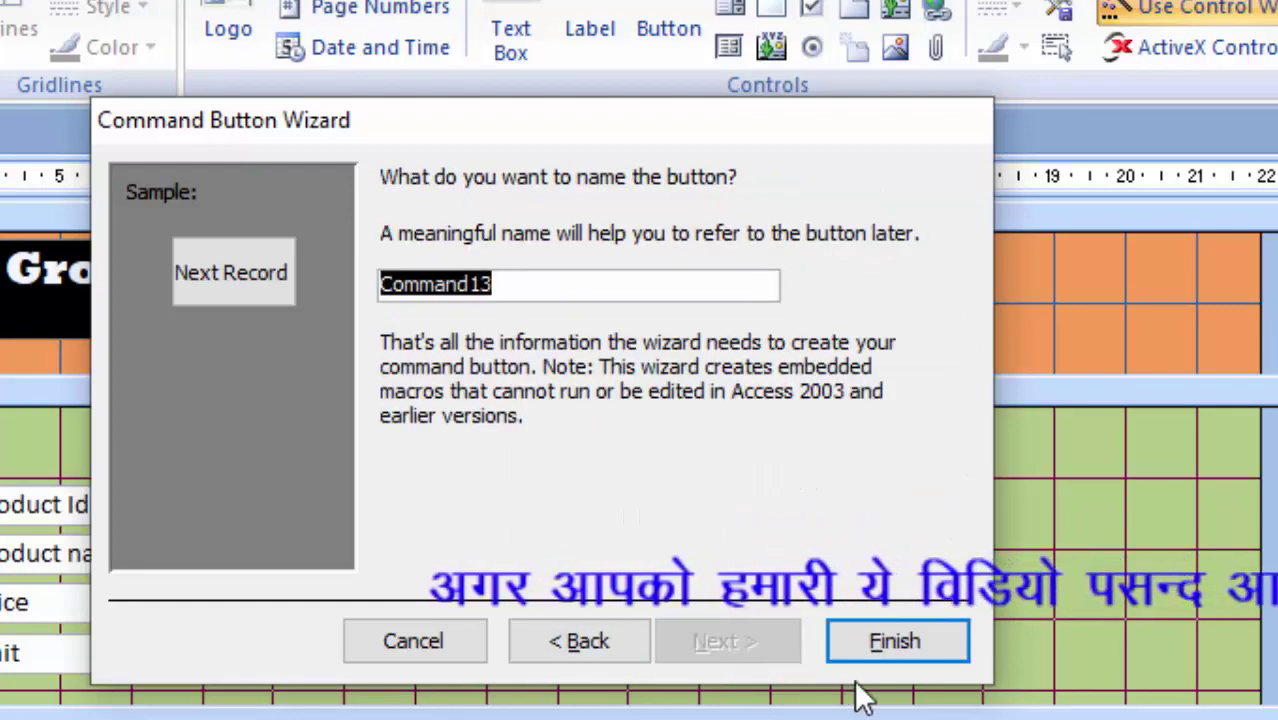
pyautogui.click(858, 641)
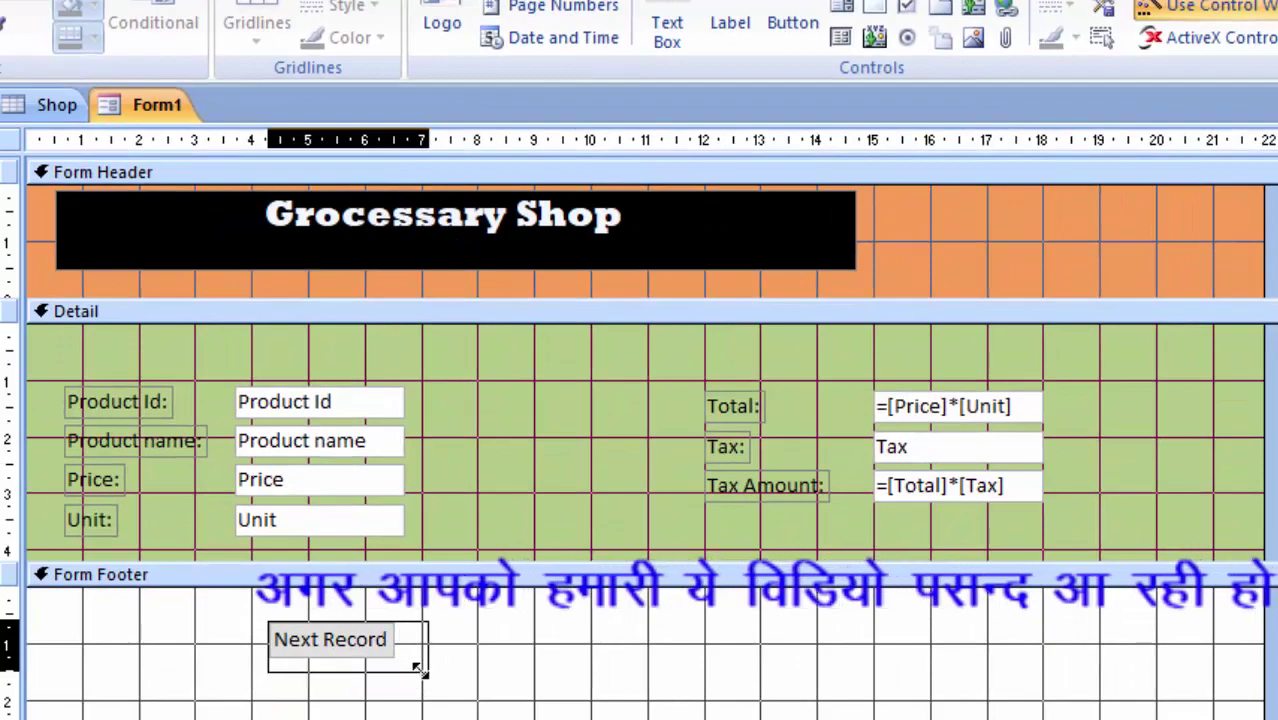
pyautogui.moveTo(396, 660); pyautogui.dragTo(432, 675)
pyautogui.click(551, 673)
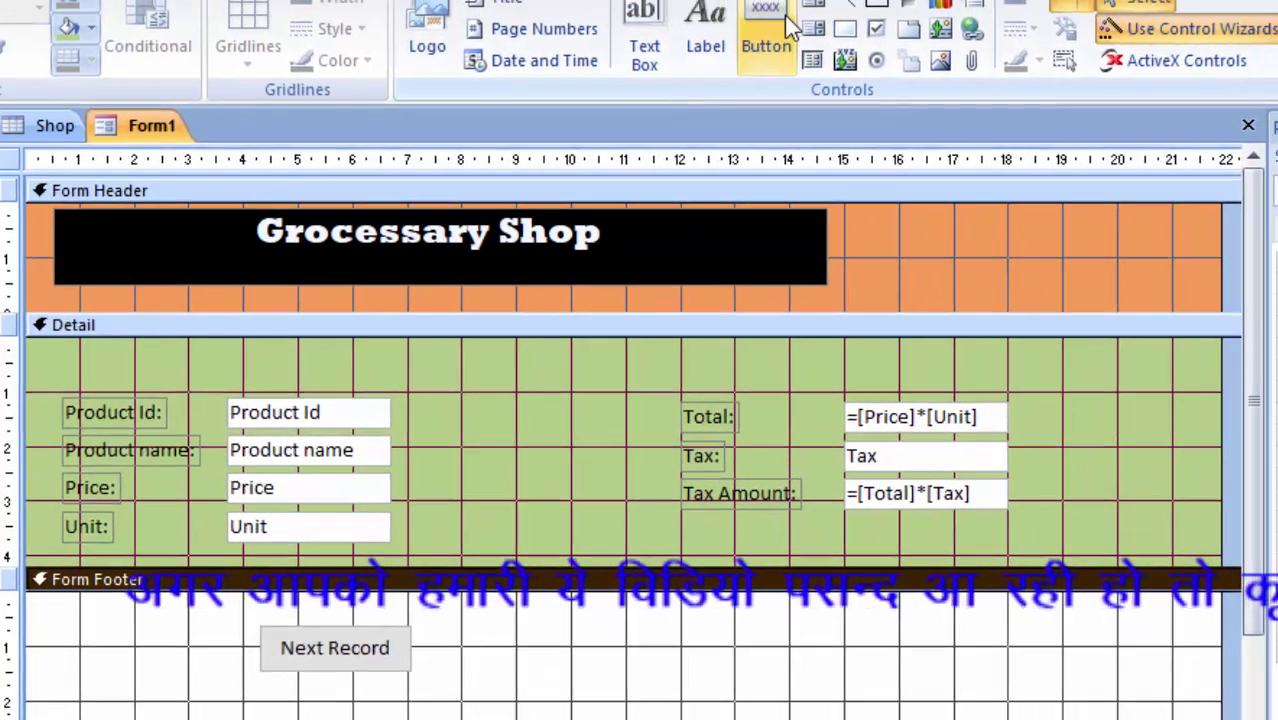
# - Draw a 'Previous Record' text button beside Next Record using Go To Previous Record
pyautogui.click(787, 28)
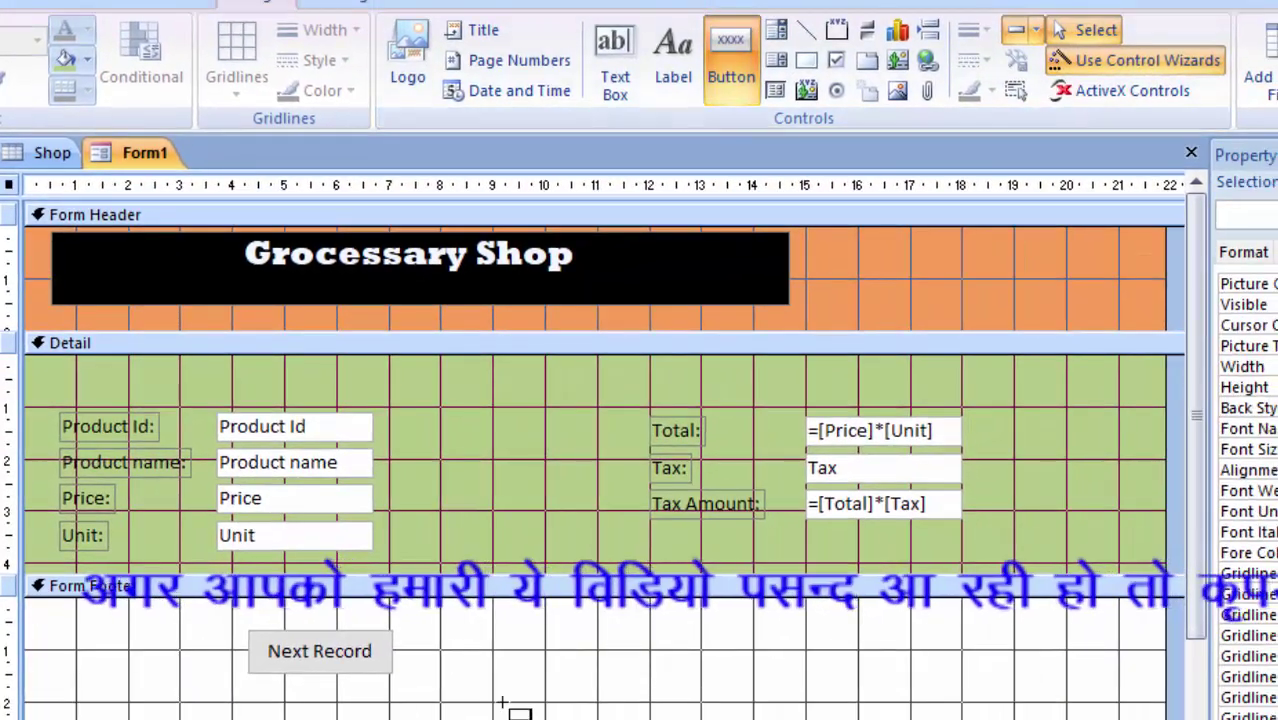
pyautogui.moveTo(471, 631); pyautogui.dragTo(624, 676)
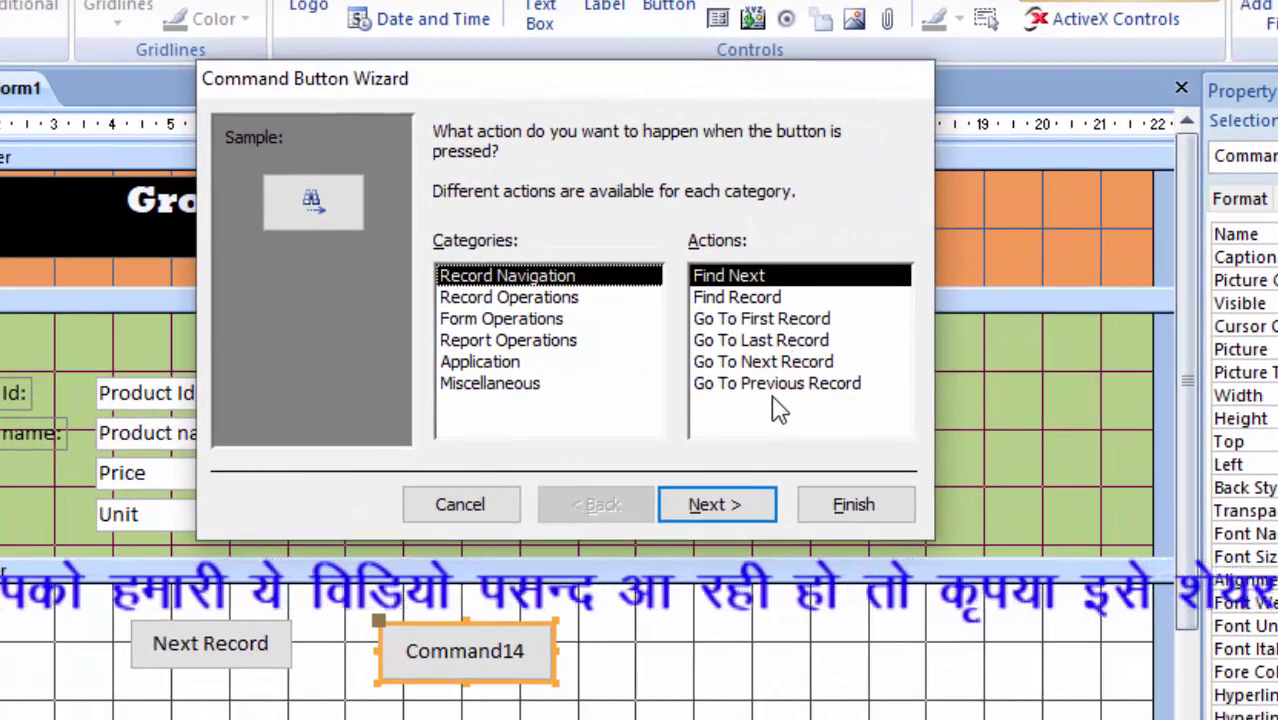
pyautogui.click(760, 383)
pyautogui.click(736, 510)
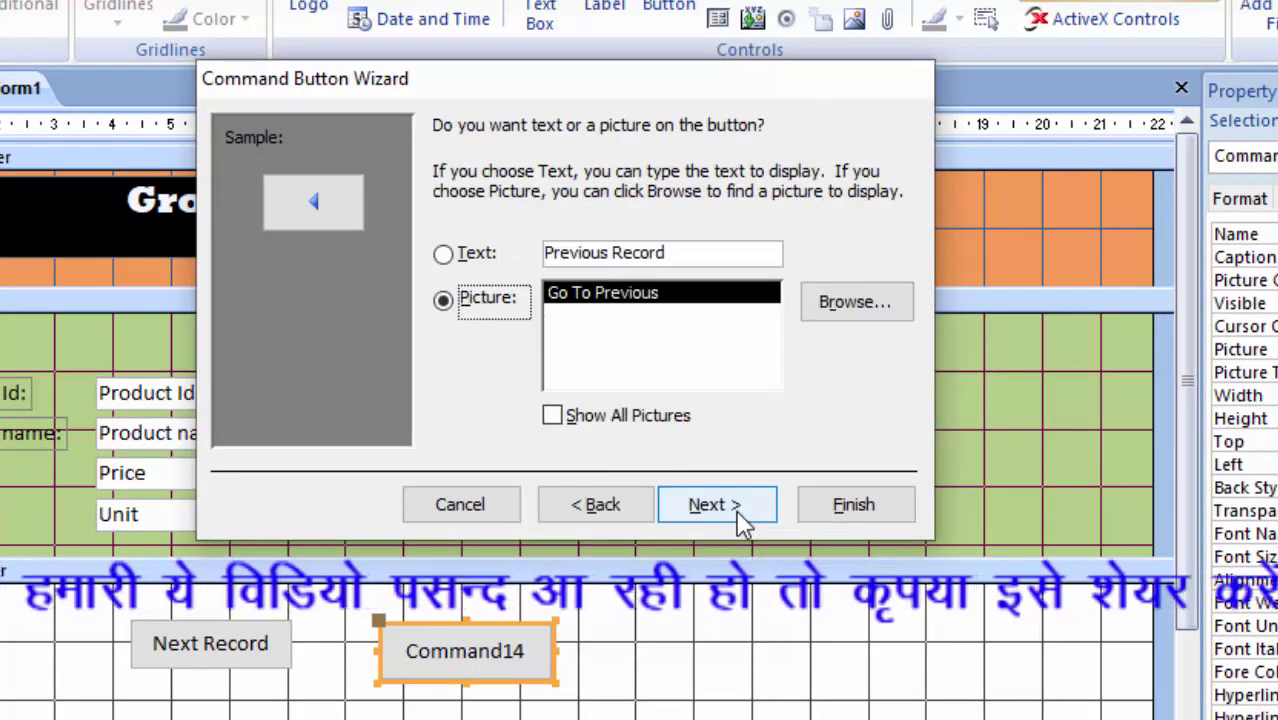
pyautogui.click(470, 256)
pyautogui.click(680, 505)
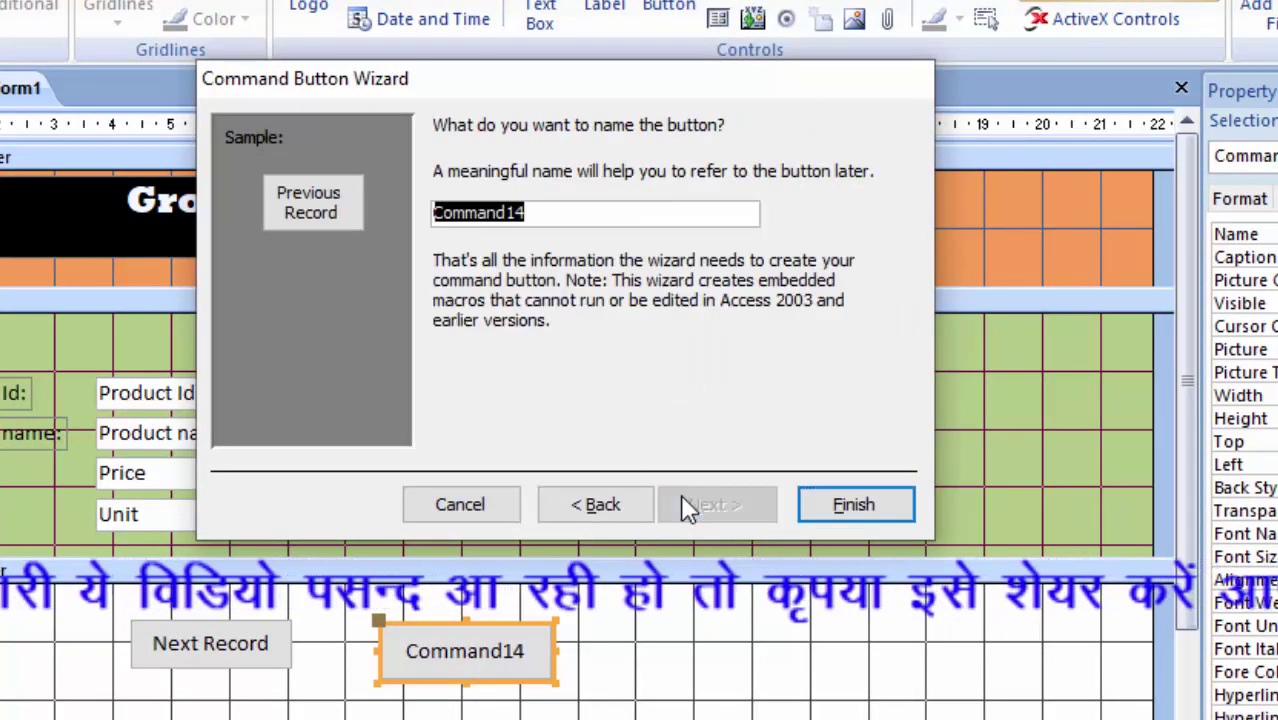
pyautogui.click(870, 504)
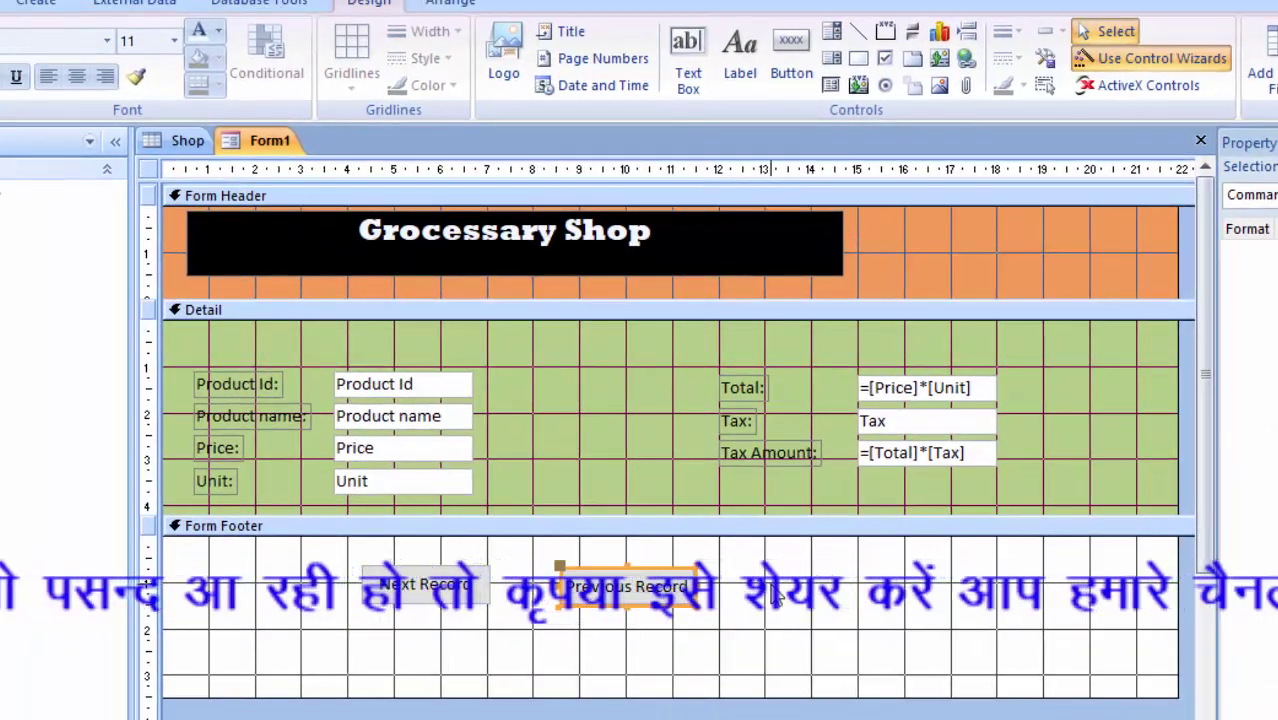
# - Nudge the Previous Record button slightly to the left
pyautogui.click(720, 625)
pyautogui.click(637, 590)
pyautogui.moveTo(637, 603); pyautogui.dragTo(614, 592)
# - Draw an 'Add Record' text button right of Previous Record using Add New Record, then enlarge it slightly
pyautogui.click(750, 598)
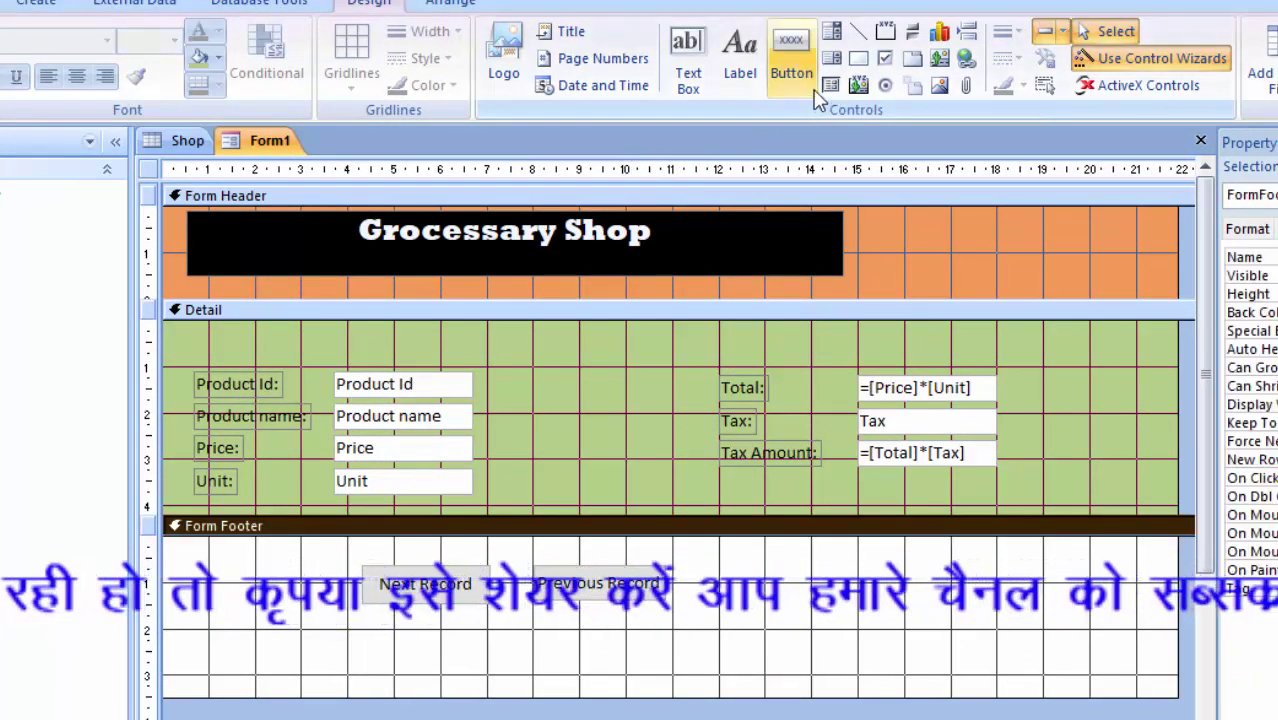
pyautogui.click(795, 50)
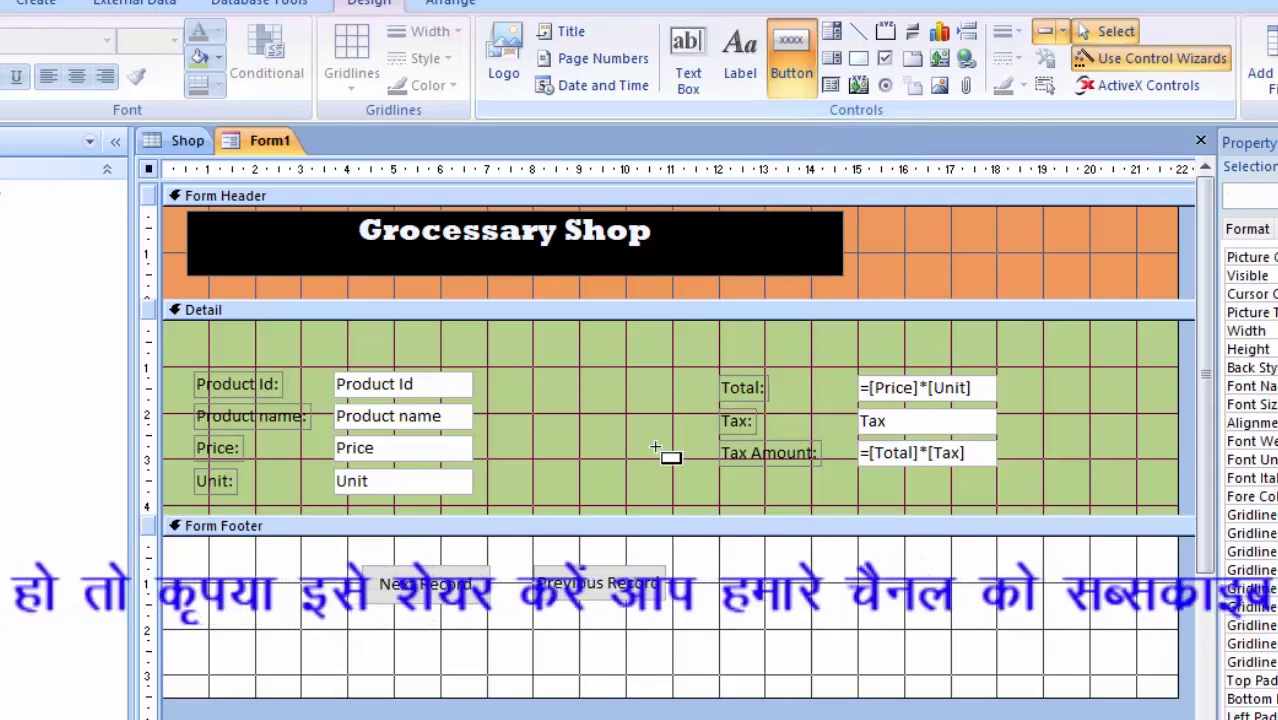
pyautogui.moveTo(722, 570)
pyautogui.mouseDown()
pyautogui.moveTo(880, 613)
pyautogui.moveTo(866, 604)
pyautogui.mouseUp()
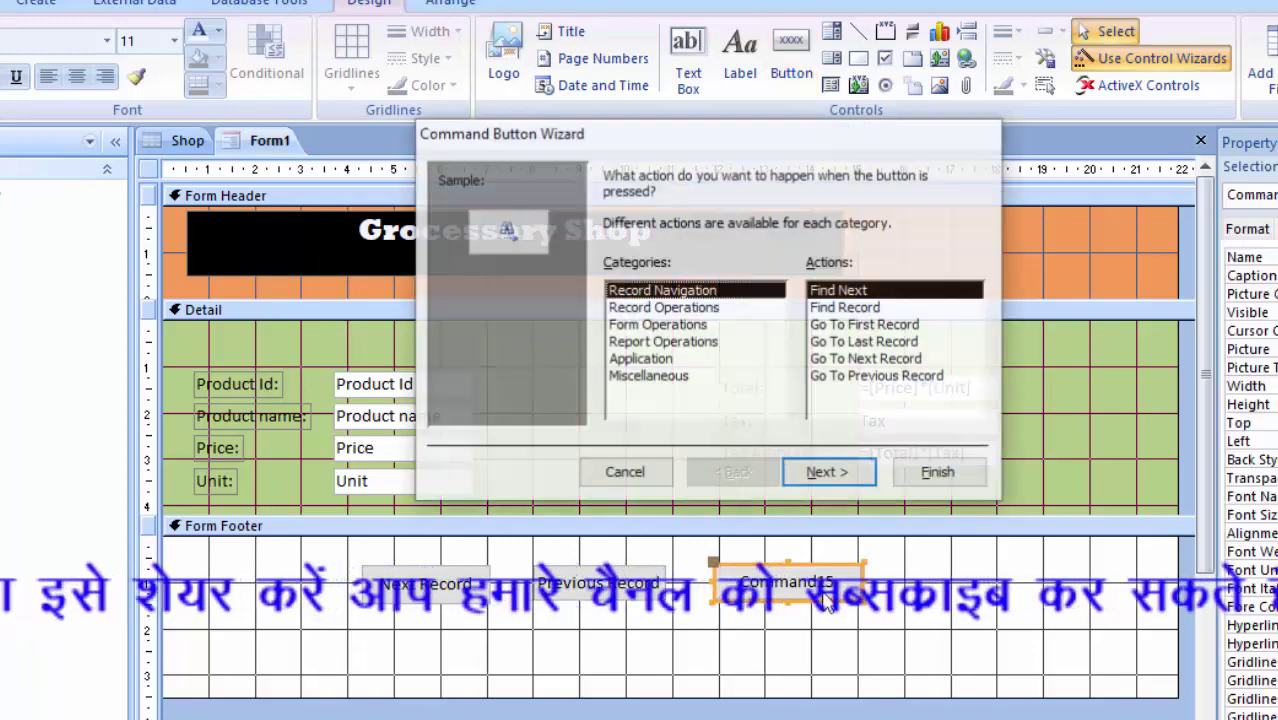
pyautogui.click(664, 308)
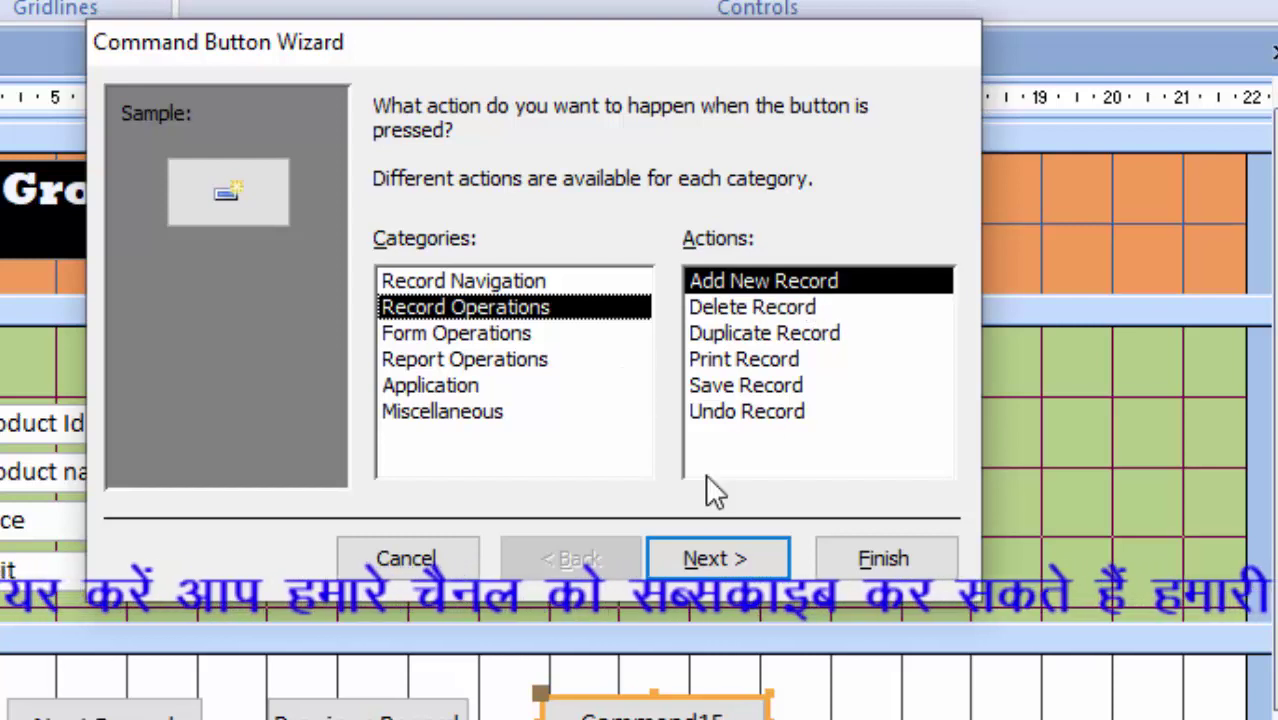
pyautogui.click(752, 580)
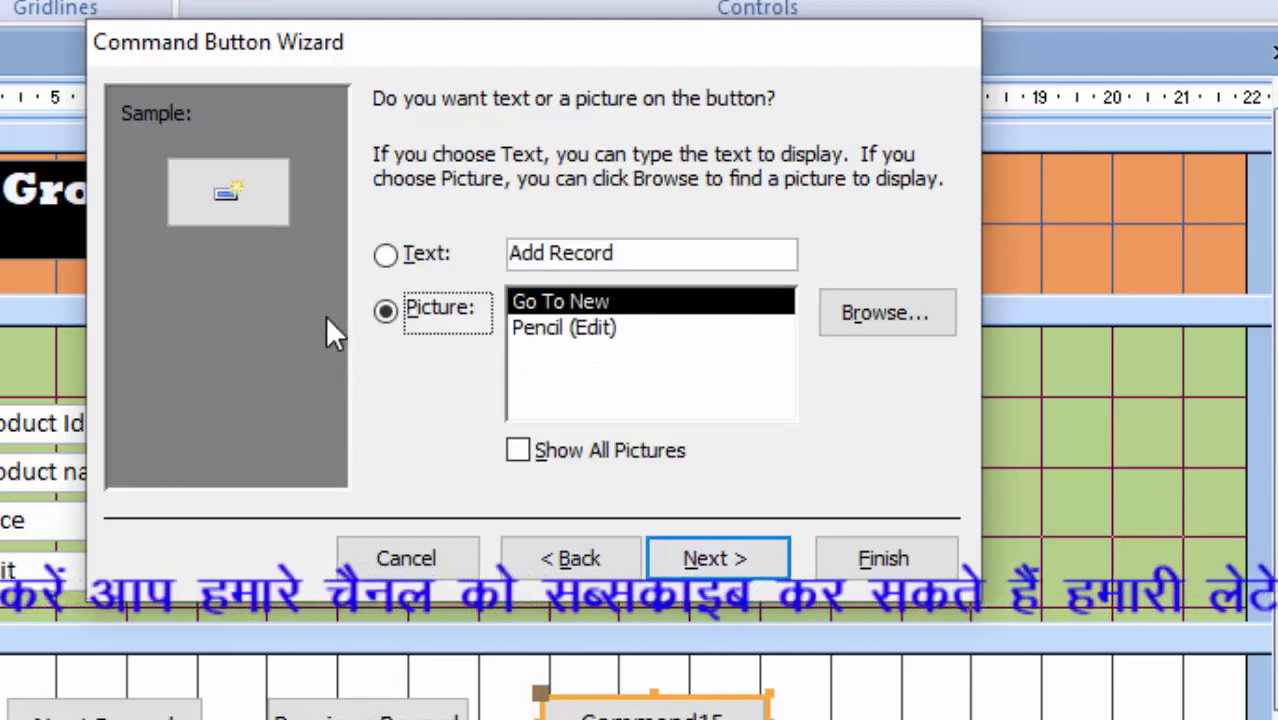
pyautogui.click(386, 254)
pyautogui.click(730, 552)
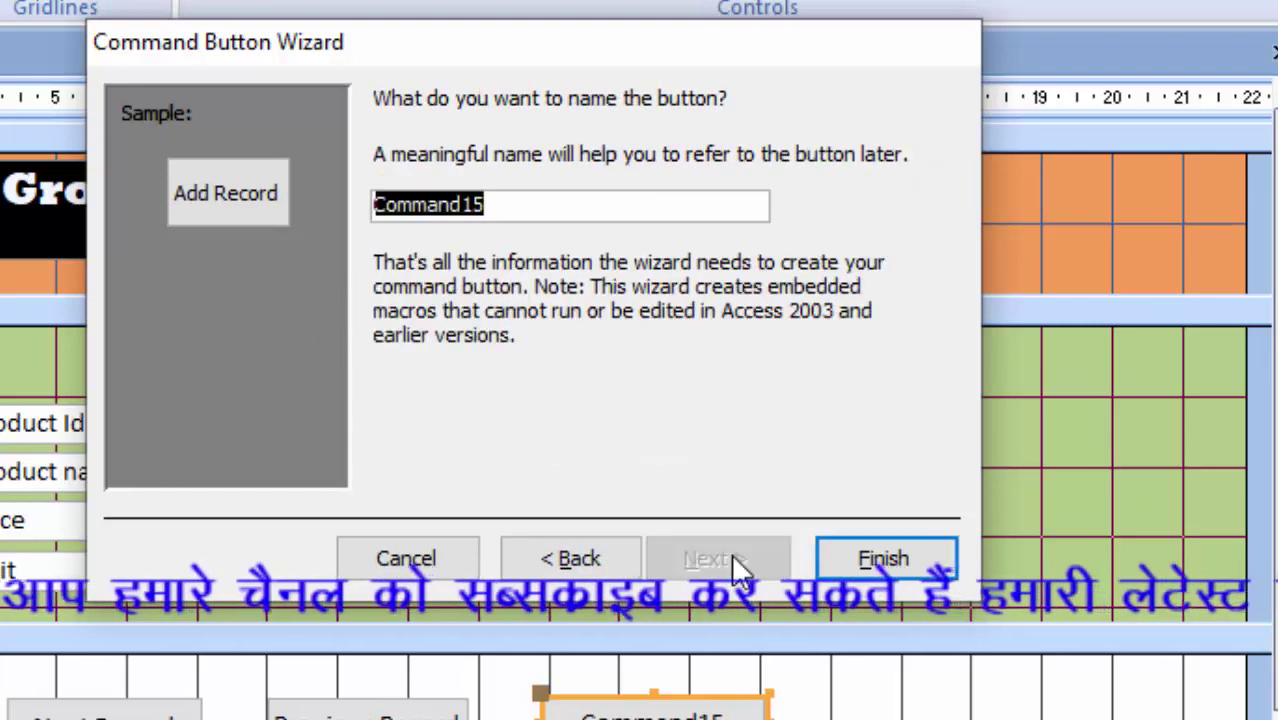
pyautogui.click(899, 580)
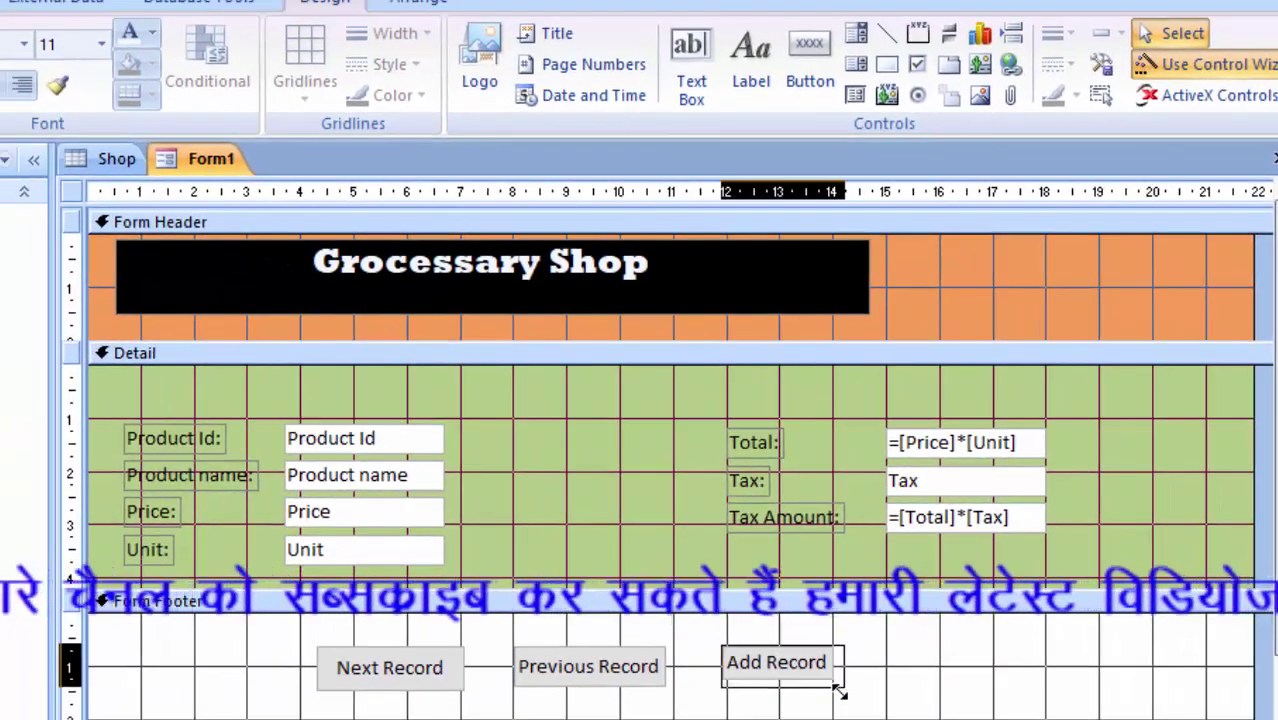
pyautogui.moveTo(833, 680); pyautogui.dragTo(846, 689)
# - Create a 'Delete Record' text button via Record Operations > Delete Record and move it right of Add Record
pyautogui.click(895, 716)
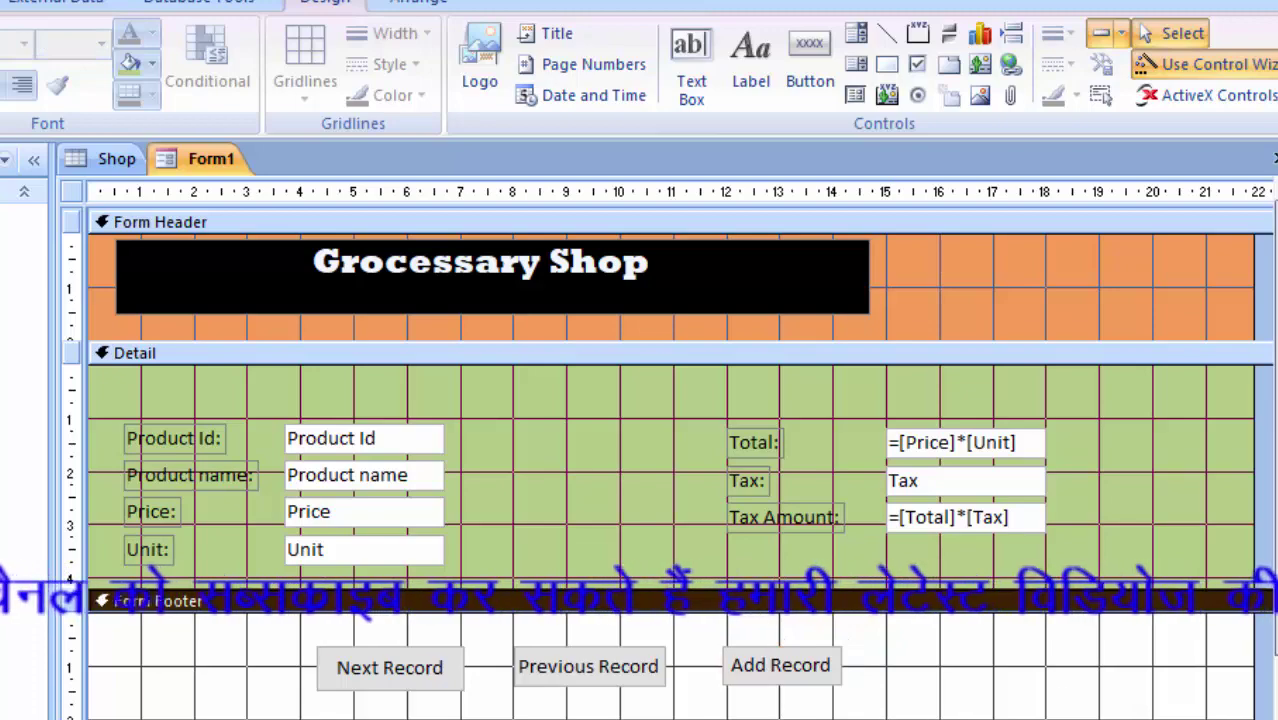
pyautogui.click(810, 60)
pyautogui.click(793, 683)
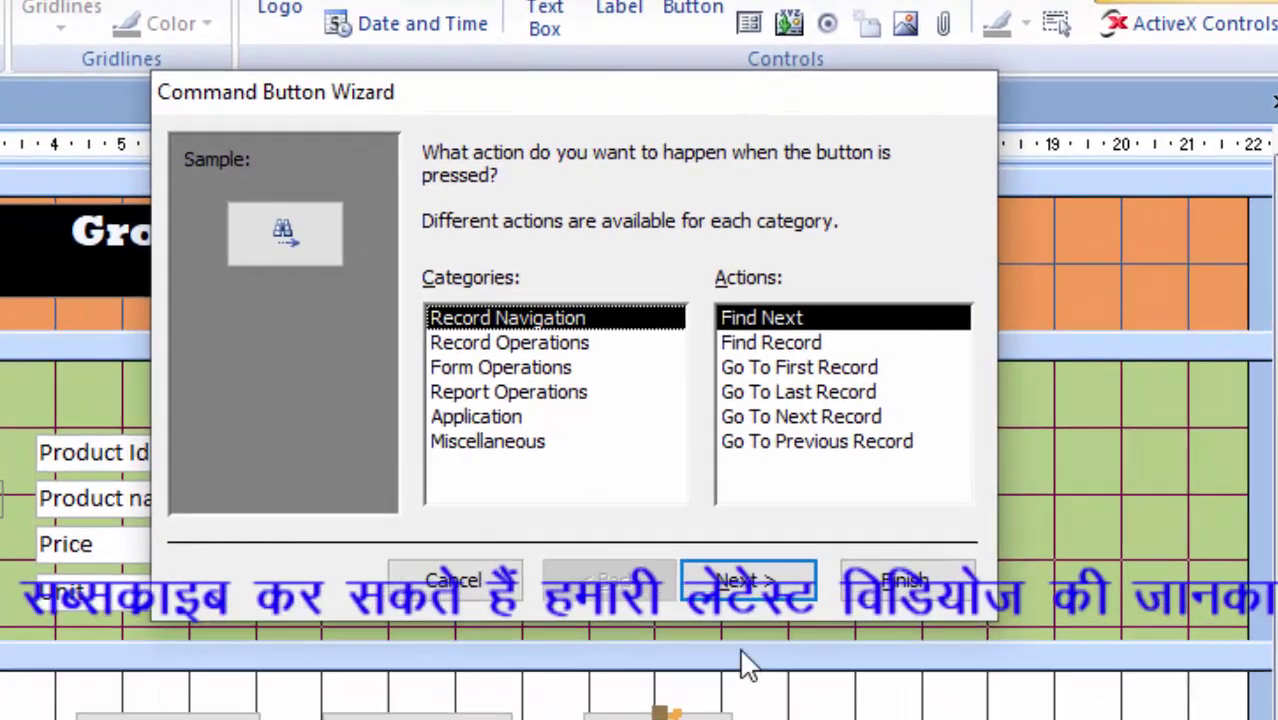
pyautogui.click(462, 340)
pyautogui.click(760, 342)
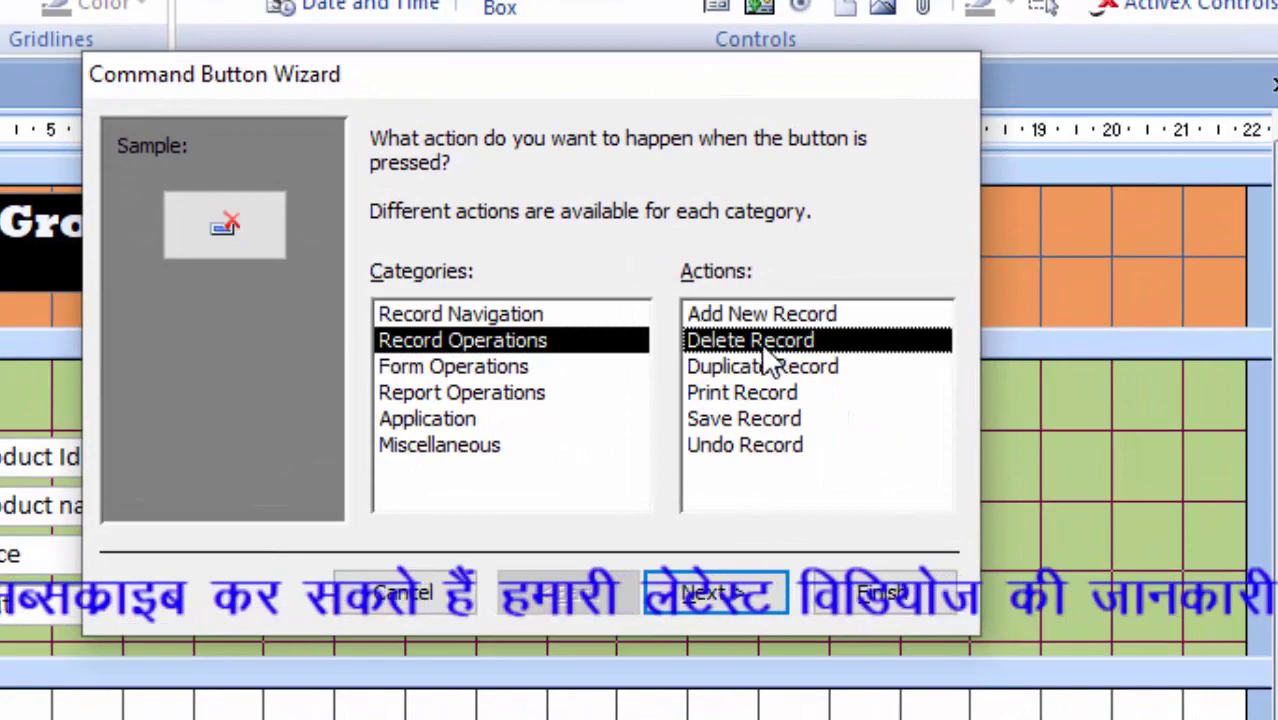
pyautogui.click(750, 594)
pyautogui.click(440, 290)
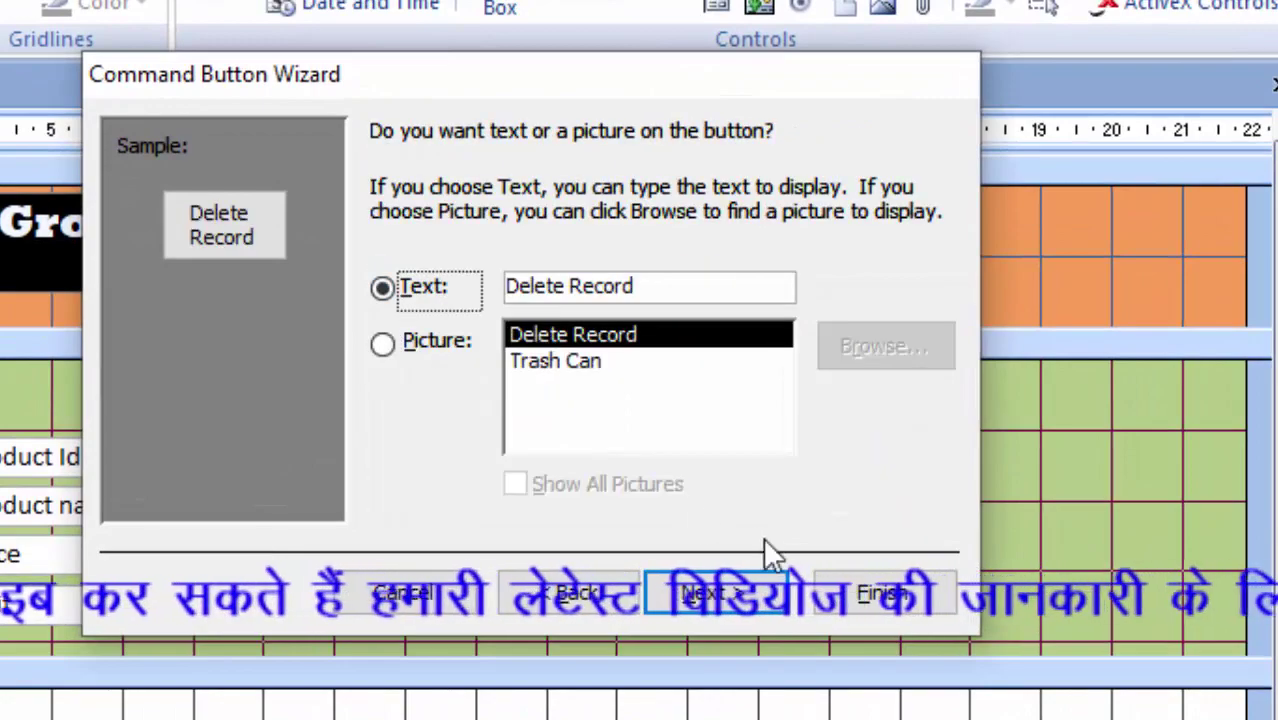
pyautogui.click(712, 593)
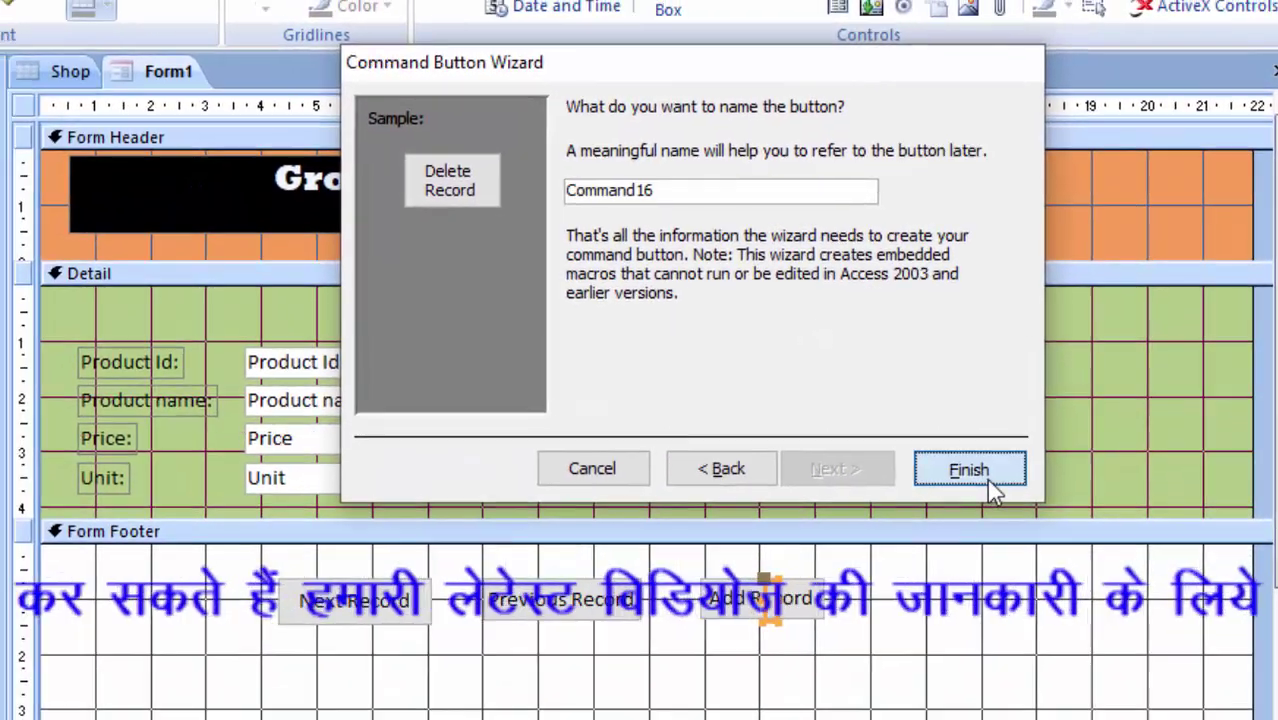
pyautogui.click(915, 535)
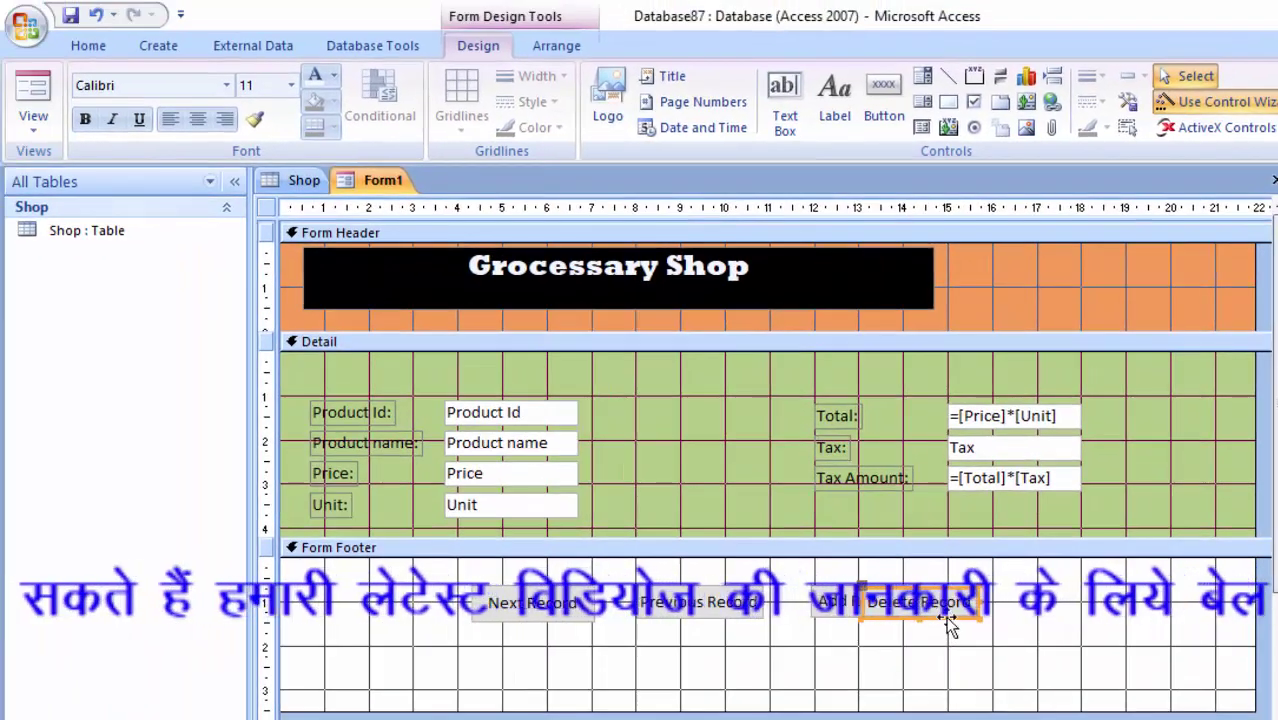
pyautogui.moveTo(948, 614)
pyautogui.mouseDown()
pyautogui.moveTo(1078, 618)
pyautogui.moveTo(990, 622)
pyautogui.mouseUp()
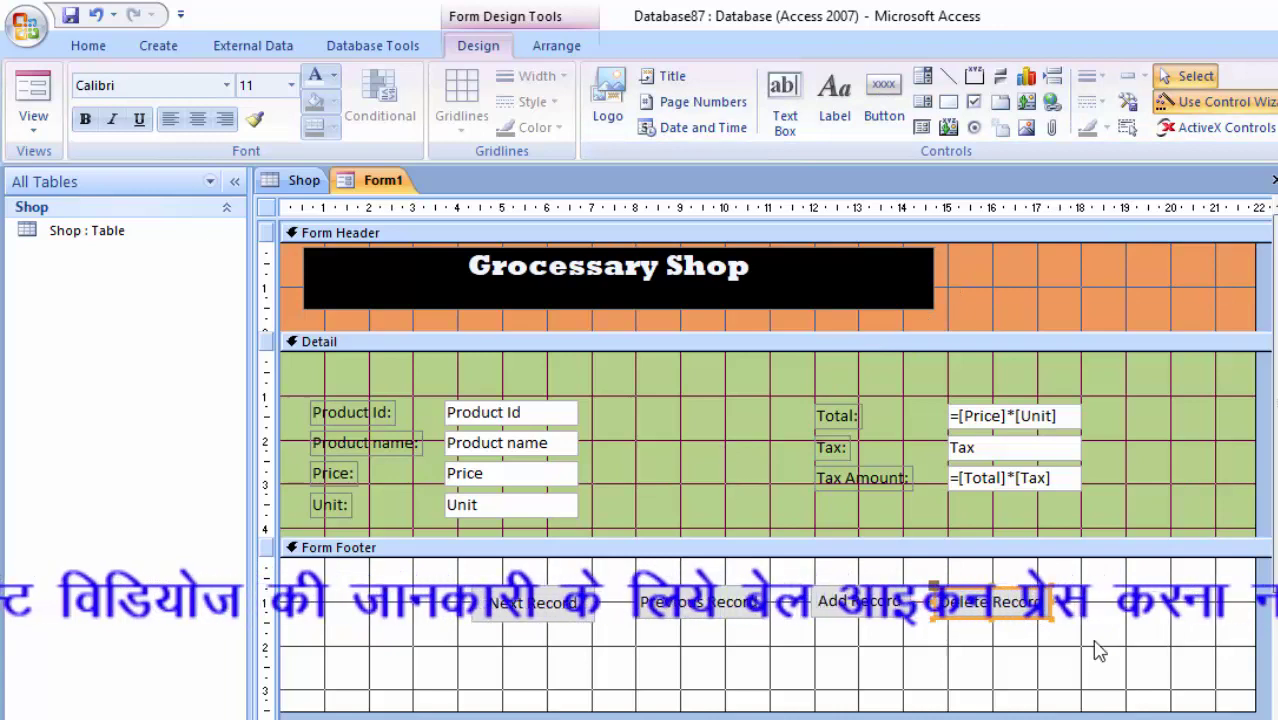
# - Fill the Form Footer with purple and drag its bottom edge up to shorten it
pyautogui.click(1108, 703)
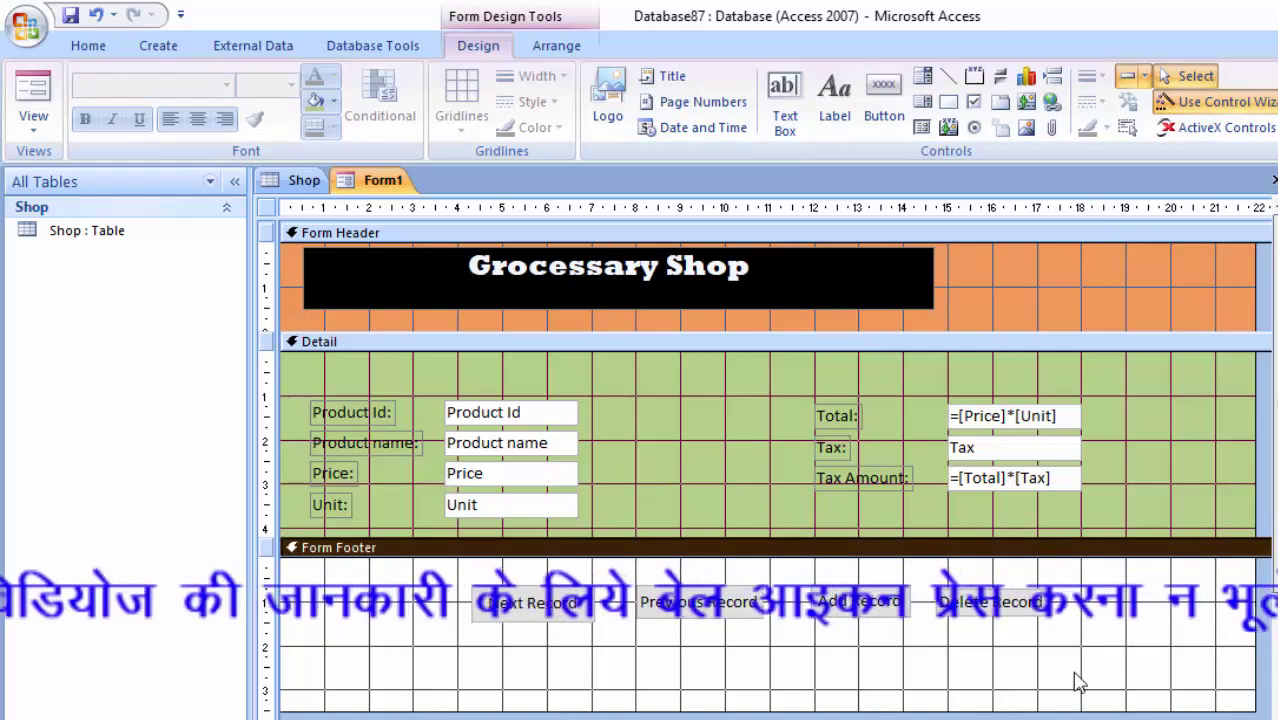
pyautogui.click(334, 102)
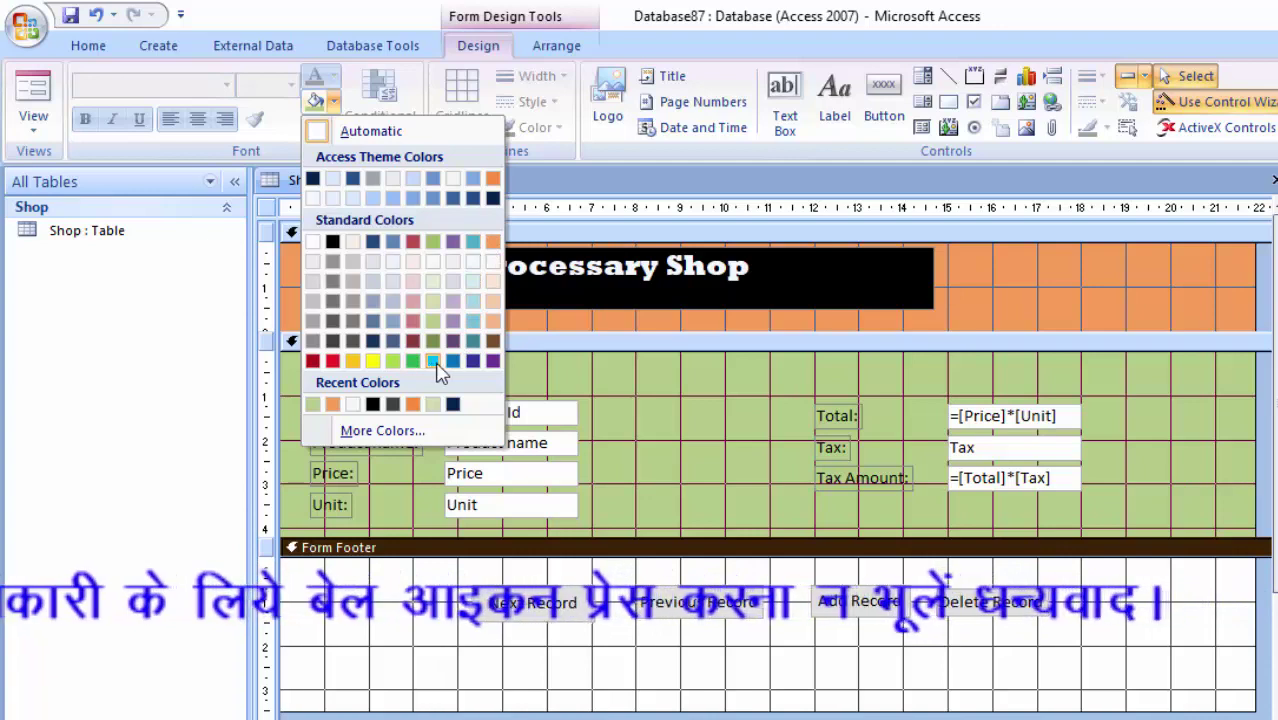
pyautogui.click(492, 361)
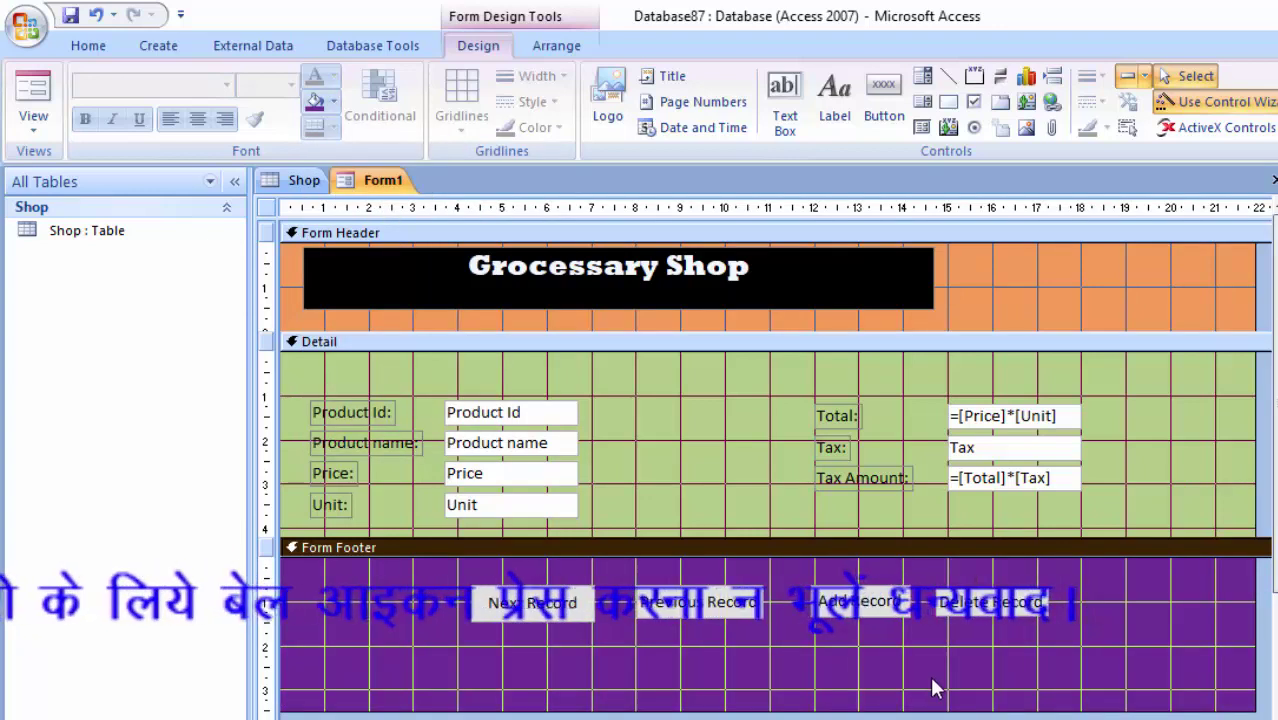
pyautogui.moveTo(742, 712); pyautogui.dragTo(736, 650)
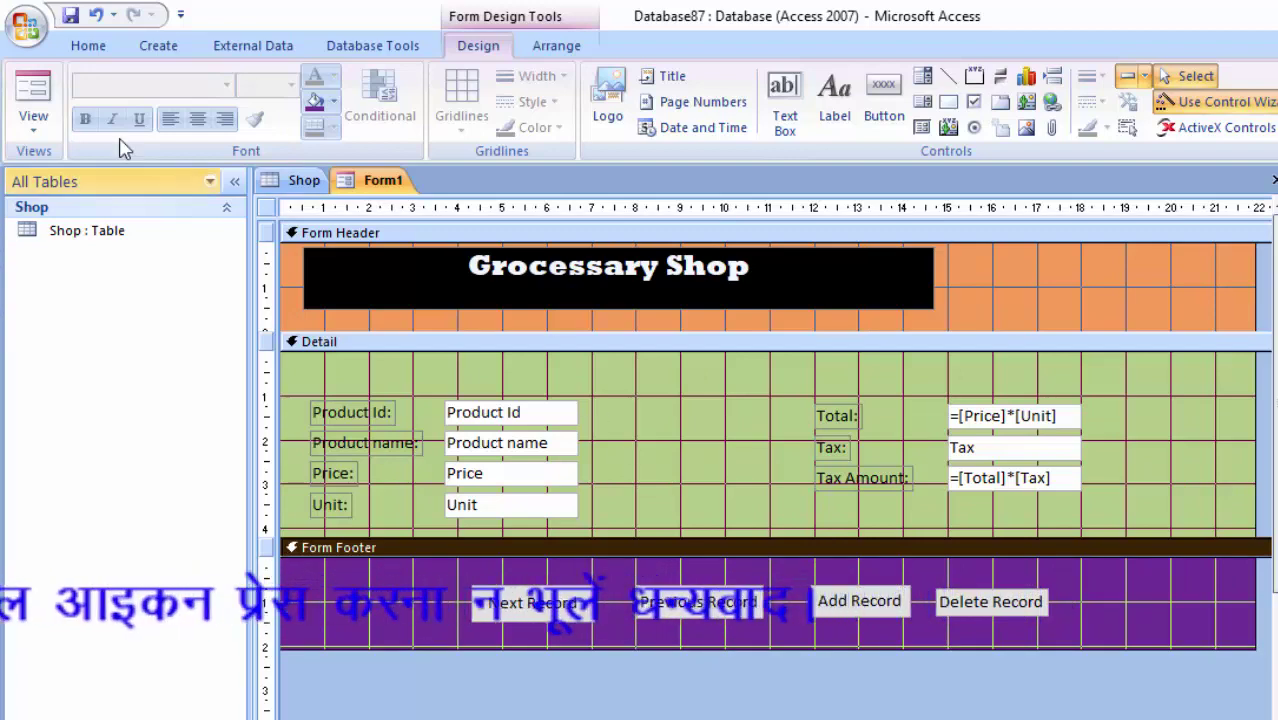
# - Switch Form1 to Form View and begin typing 'Keyboard' into the Product name field
pyautogui.click(31, 97)
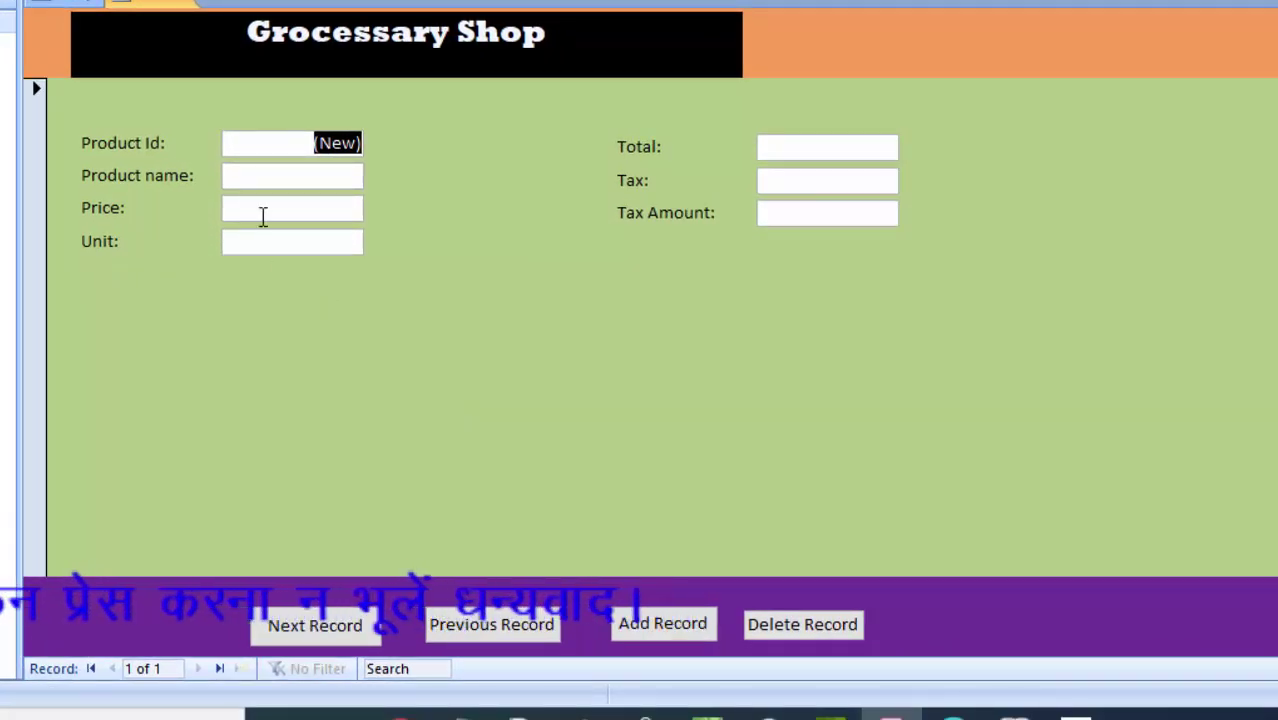
pyautogui.click(280, 186)
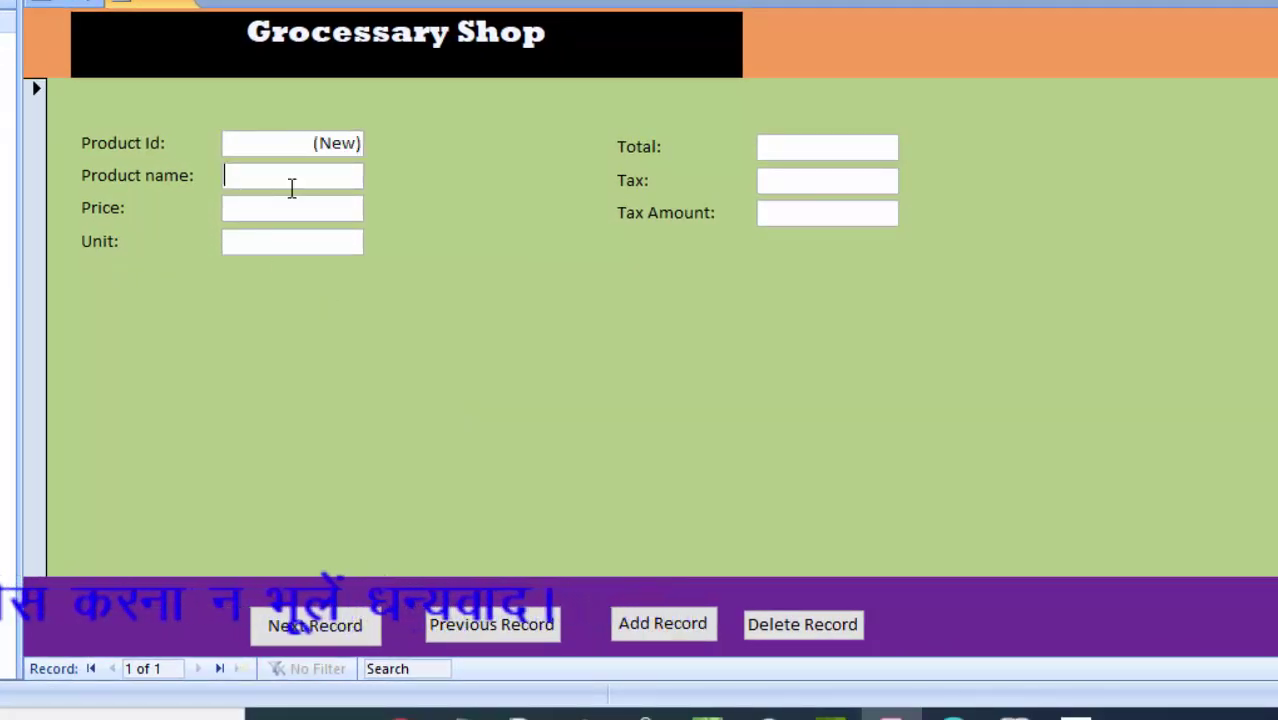
pyautogui.write('Keyboard')
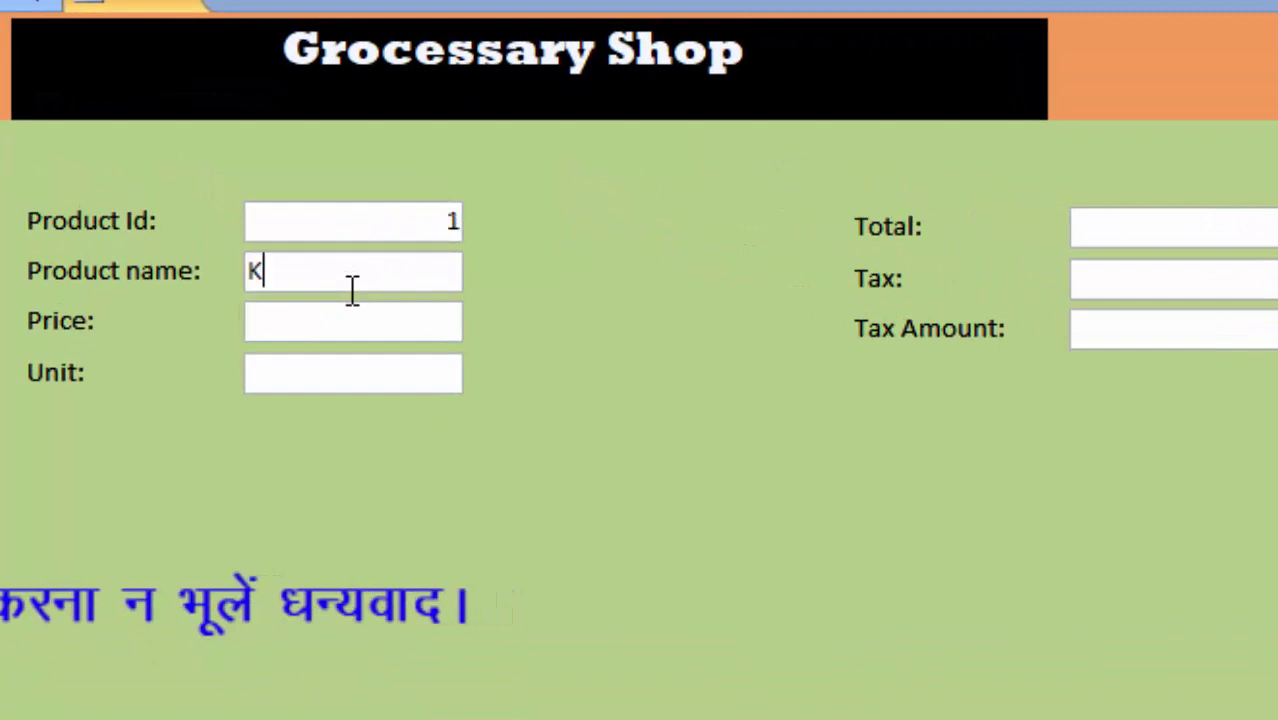